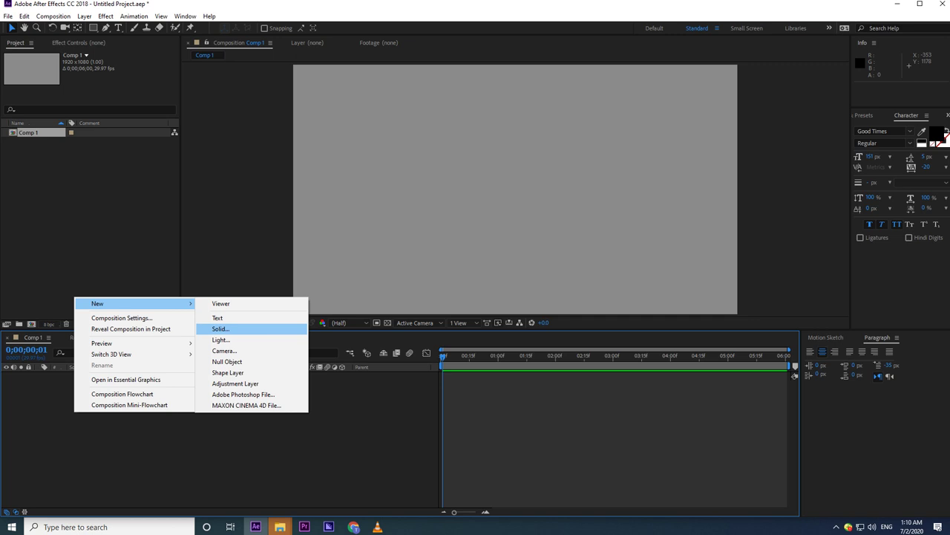
Step: Create a green solid layer sized 1920 x 1080 px in Comp 1
{"action": "left_click", "coordinate": [221, 329]}
{"action": "left_click", "coordinate": [805, 369]}
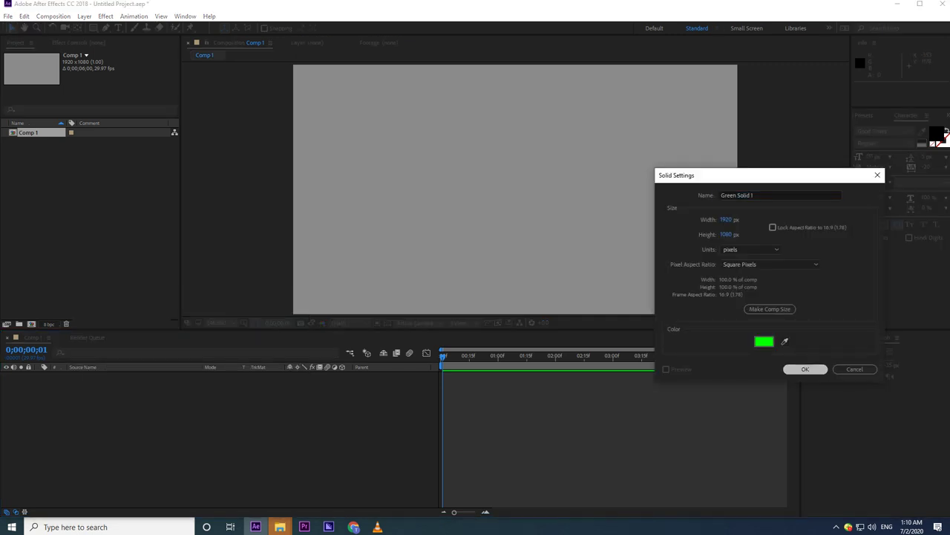
{"action": "key", "text": "Return"}
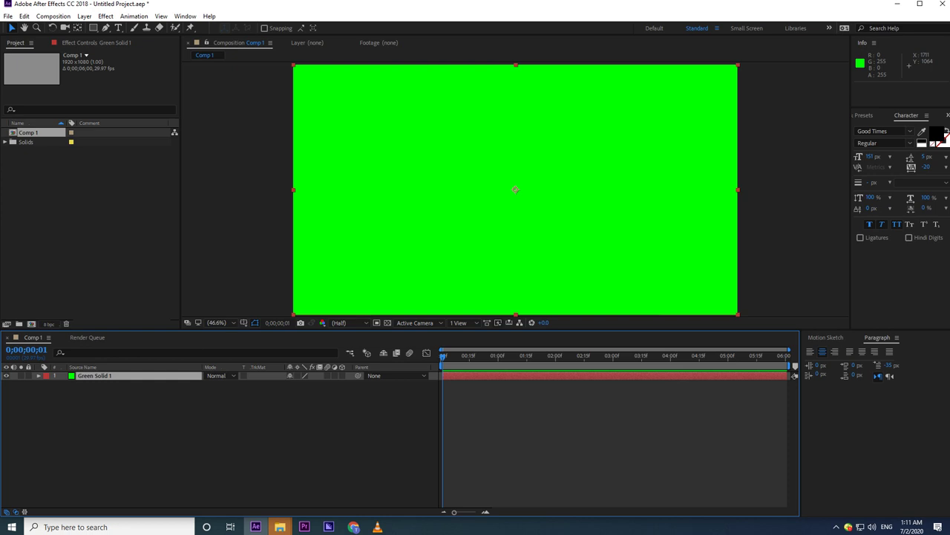
{"action": "right_click", "coordinate": [71, 425]}
{"action": "mouse_move", "coordinate": [96, 316]}
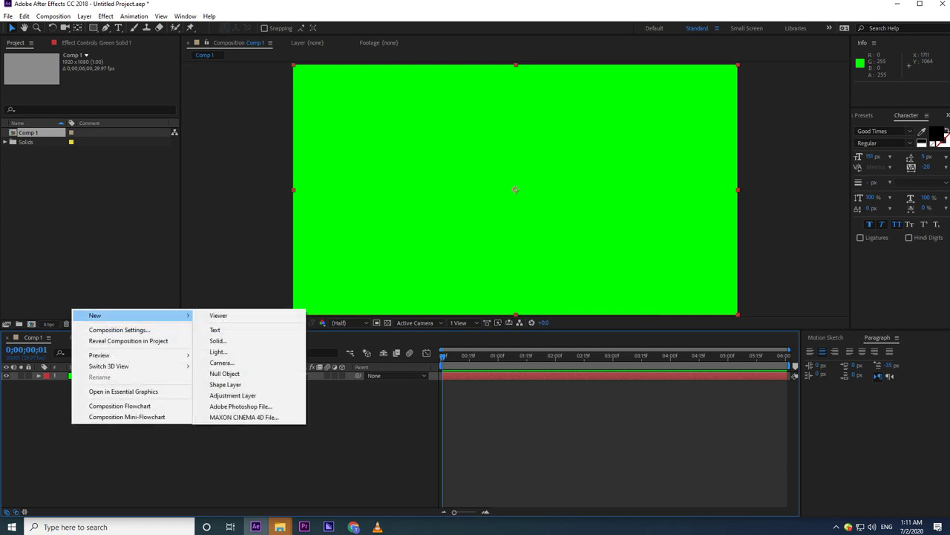
{"action": "left_click", "coordinate": [149, 456]}
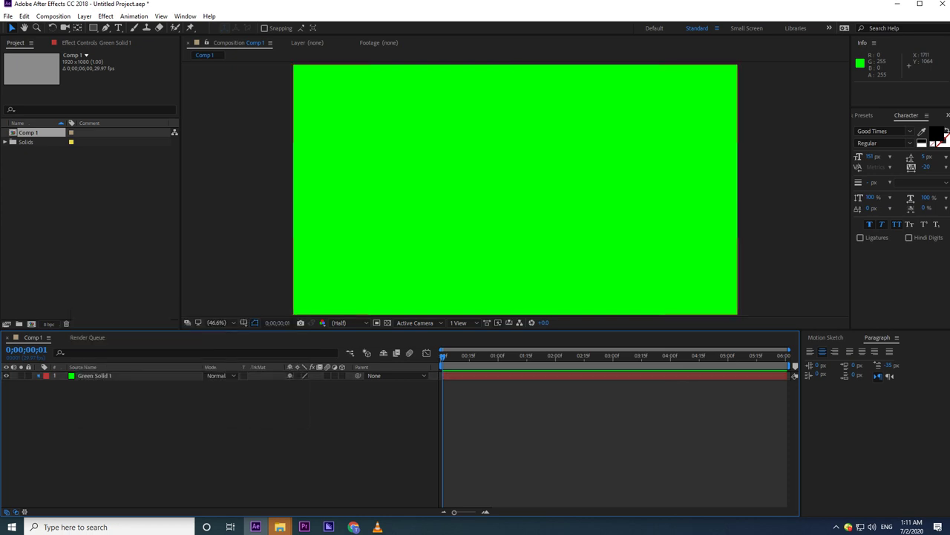
Step: Scale the green solid down to 51% through its transform properties, then collapse the layer
{"action": "left_click", "coordinate": [39, 376]}
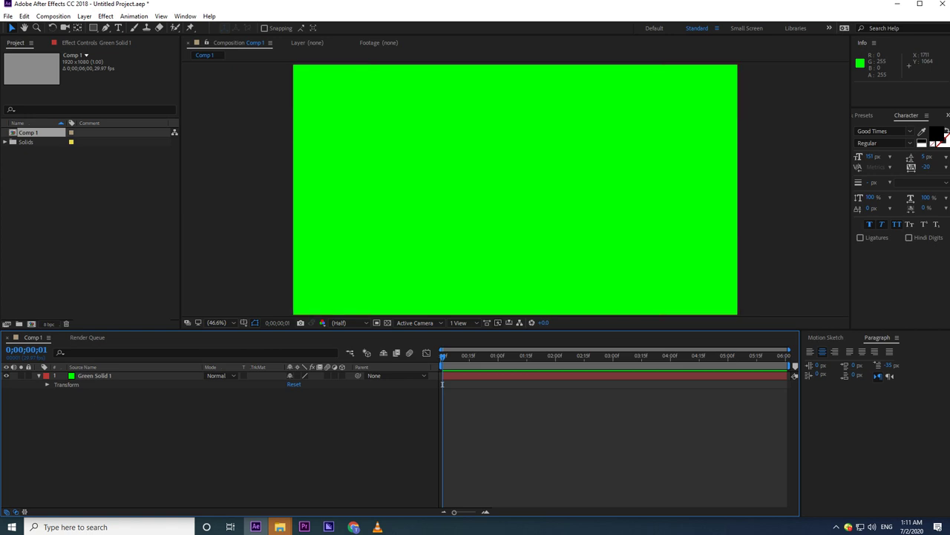
{"action": "left_click", "coordinate": [47, 384]}
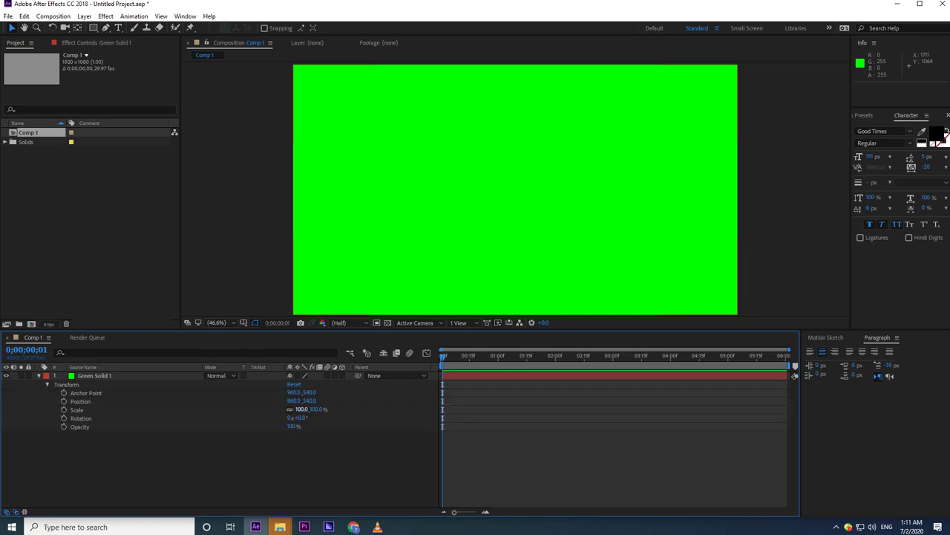
{"action": "left_click_drag", "start_coordinate": [302, 409], "coordinate": [278, 409]}
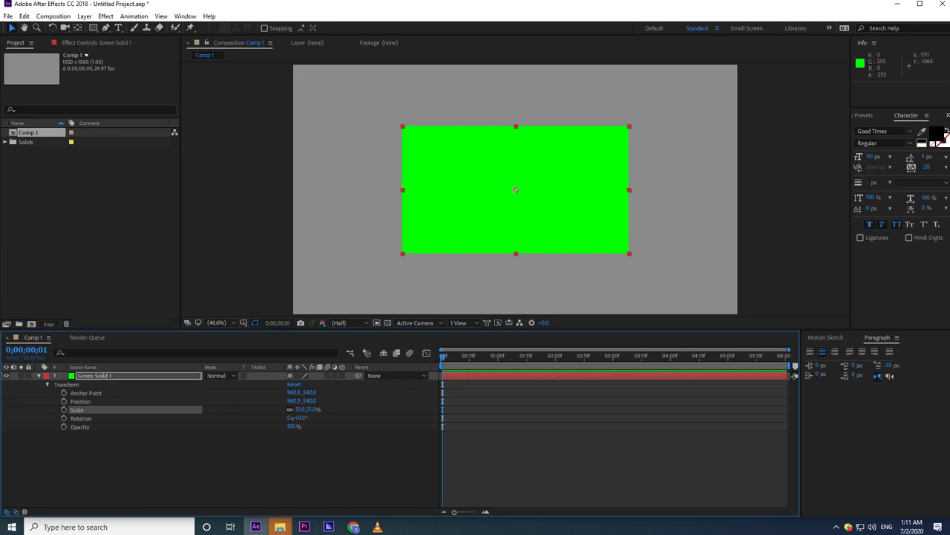
{"action": "left_click", "coordinate": [38, 376]}
{"action": "left_click", "coordinate": [149, 439]}
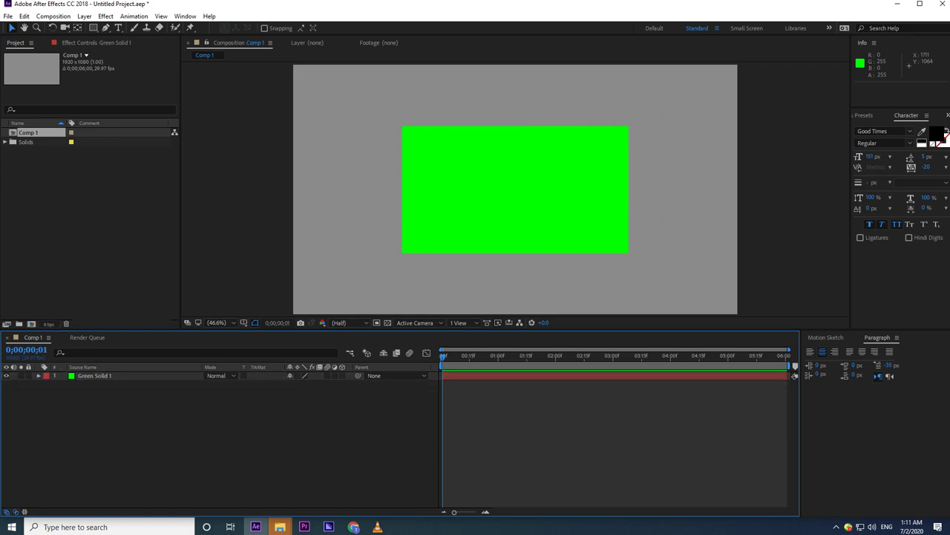
Step: Search the effects for "ram" and apply Gradient Ramp to the green solid
{"action": "key", "text": "ctrl+5"}
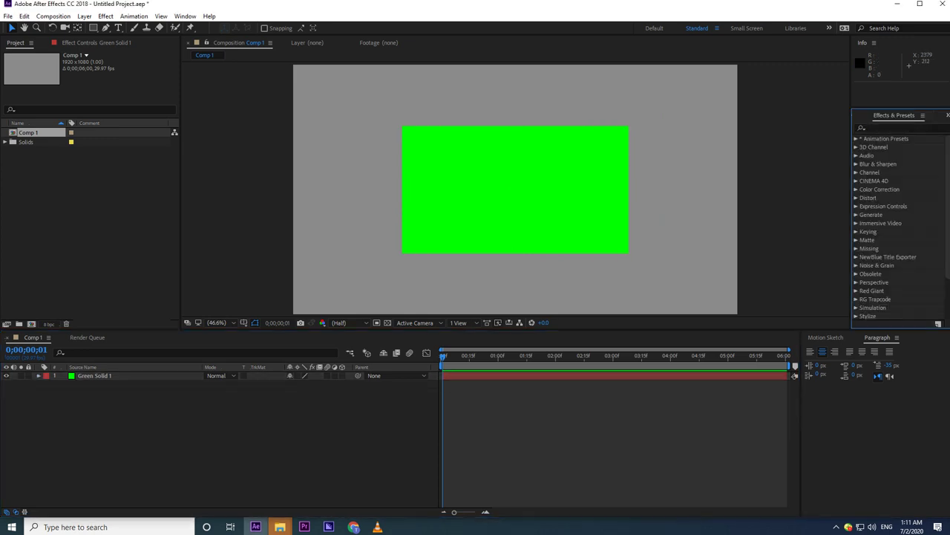
{"action": "type", "text": "rac"}
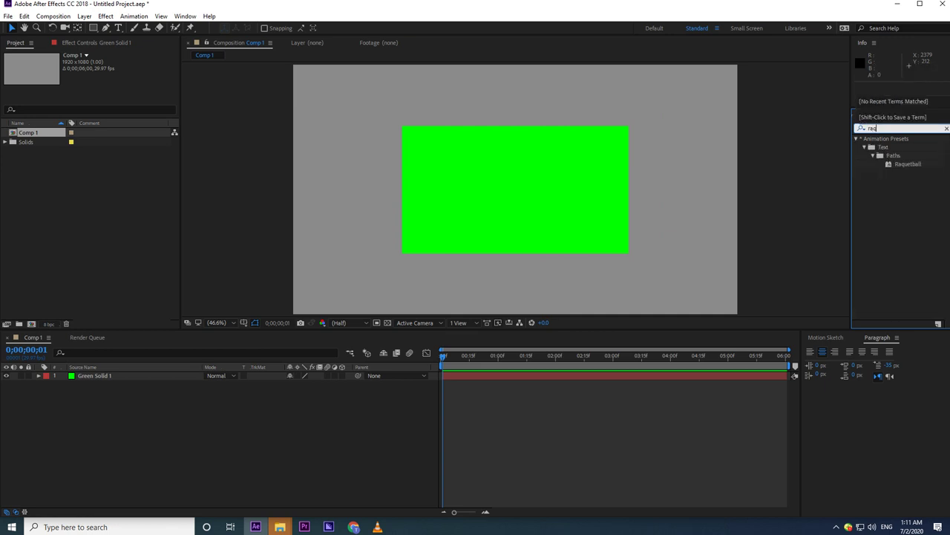
{"action": "key", "text": "BackSpace"}
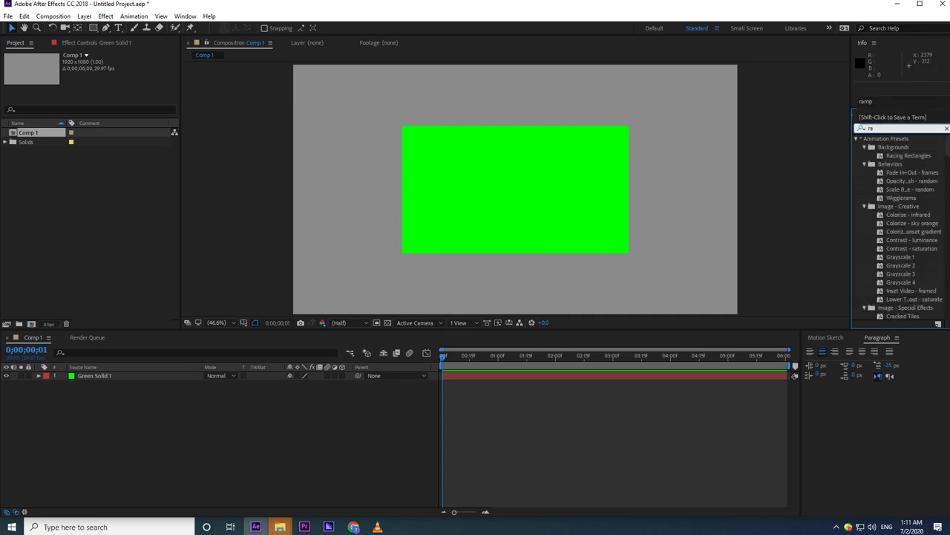
{"action": "type", "text": "m"}
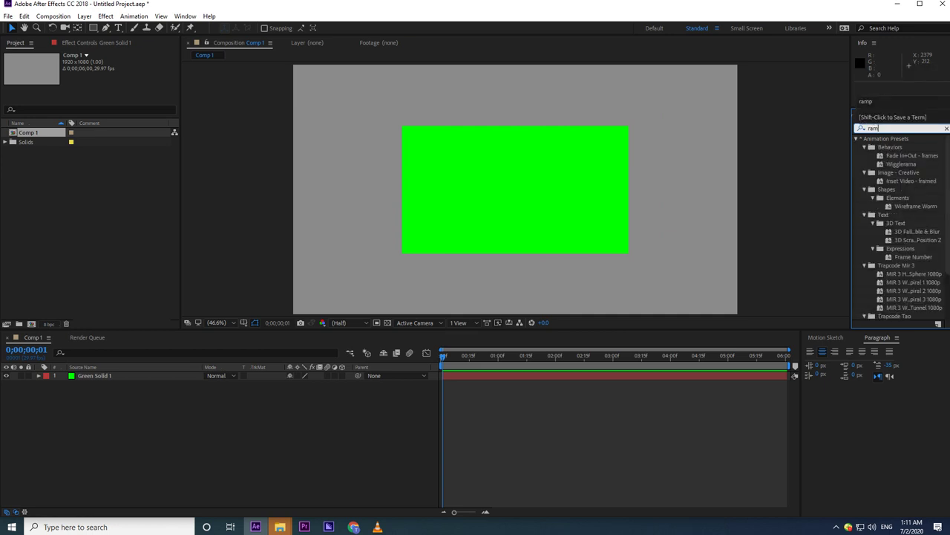
{"action": "key", "text": "BackSpace"}
{"action": "key", "text": "BackSpace"}
{"action": "type", "text": "am"}
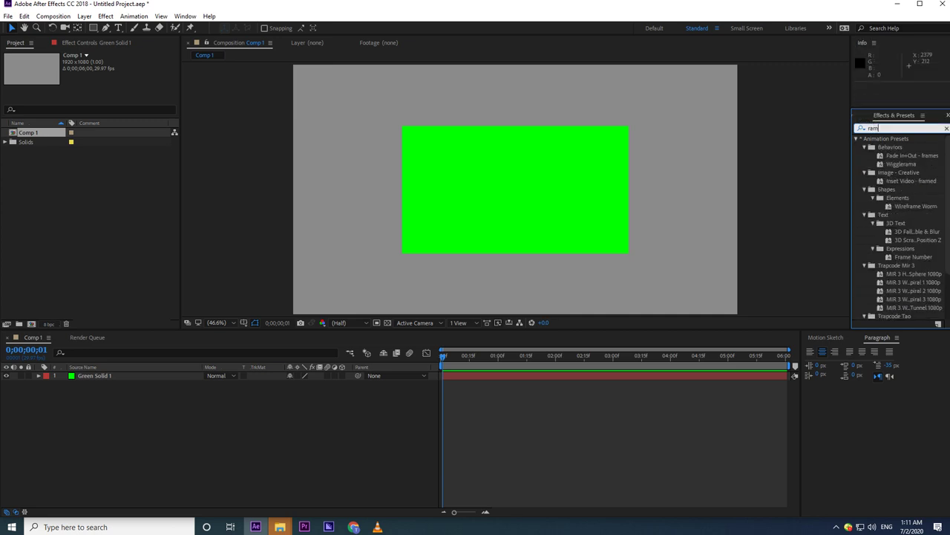
{"action": "scroll", "coordinate": [901, 230], "scroll_direction": "down", "scroll_amount": 3}
{"action": "left_click_drag", "start_coordinate": [905, 314], "coordinate": [512, 206]}
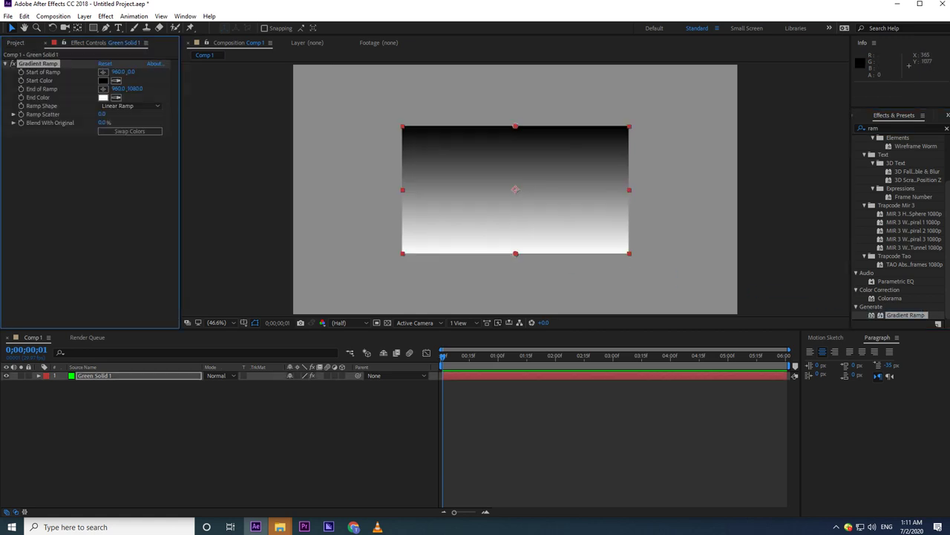
Step: Show the transparency grid and set the Gradient Ramp's start color to light grey, RGB 188, 188, 188
{"action": "left_click", "coordinate": [387, 323]}
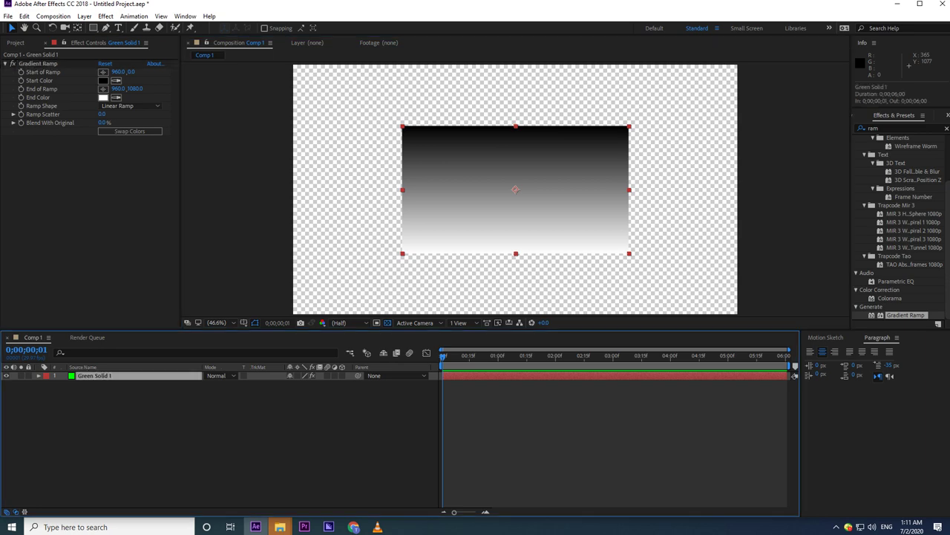
{"action": "left_click", "coordinate": [104, 80]}
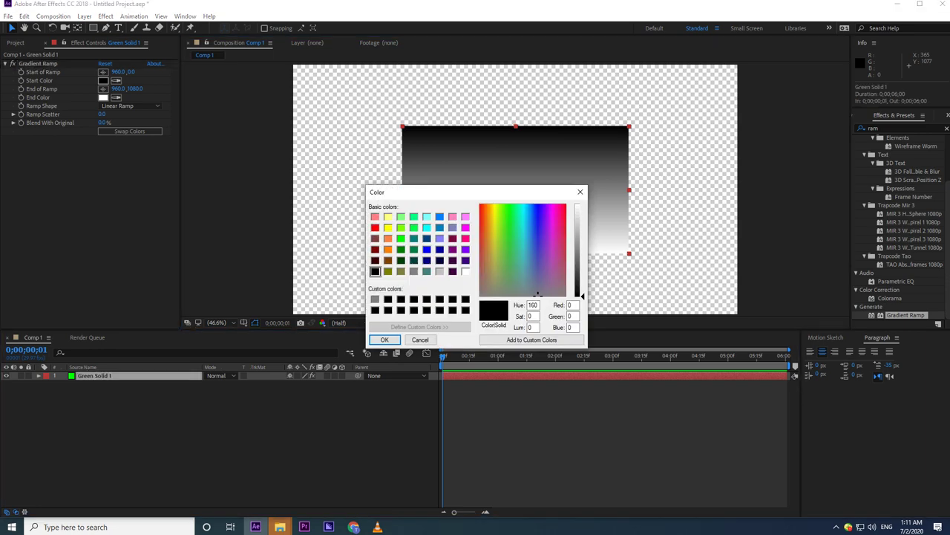
{"action": "left_click_drag", "start_coordinate": [577, 296], "coordinate": [577, 228]}
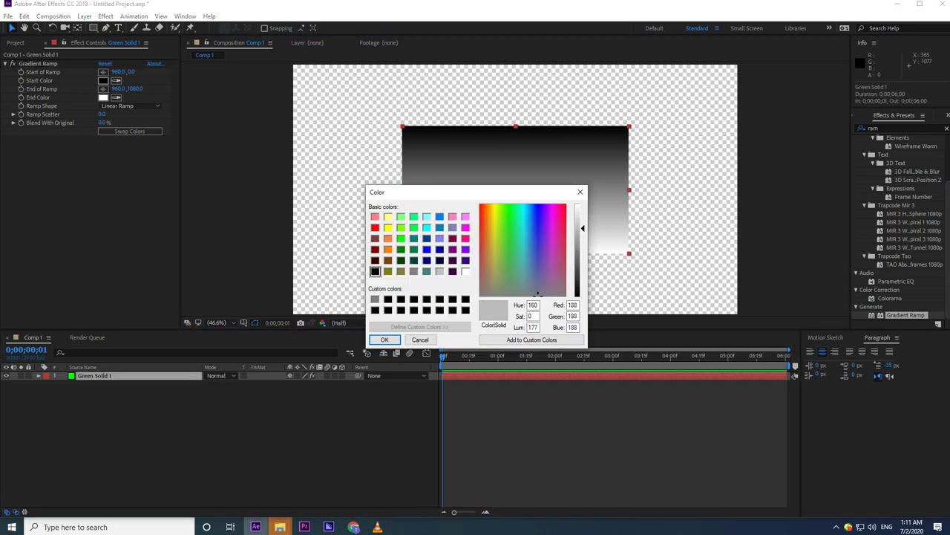
{"action": "left_click", "coordinate": [385, 339]}
{"action": "left_click", "coordinate": [237, 438]}
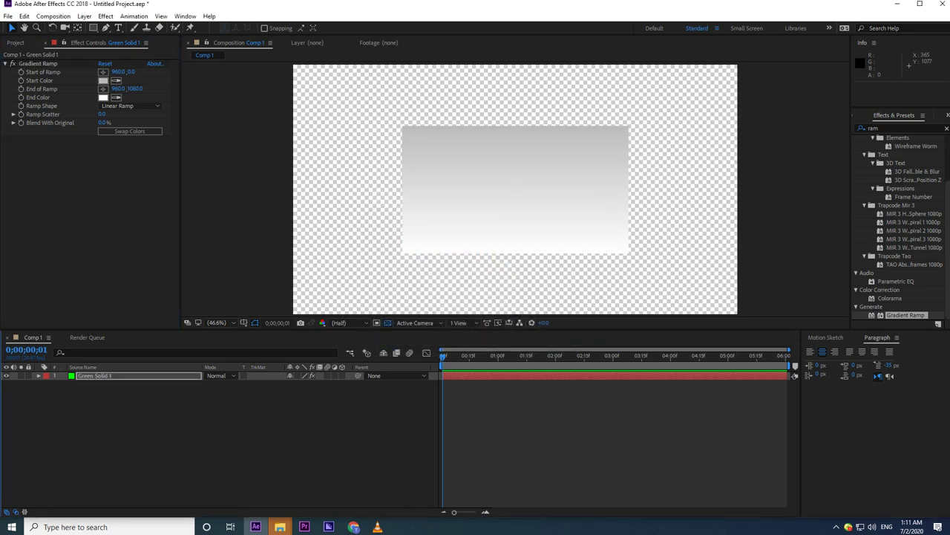
Step: Duplicate the gradient solid layer and select the Gradient Ramp effect on the copy
{"action": "left_click", "coordinate": [104, 375]}
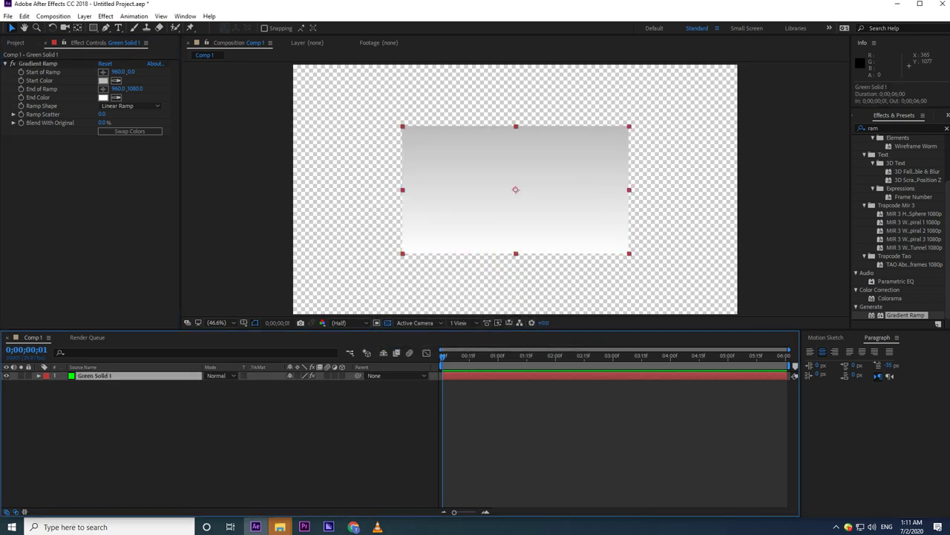
{"action": "key", "text": "ctrl+d"}
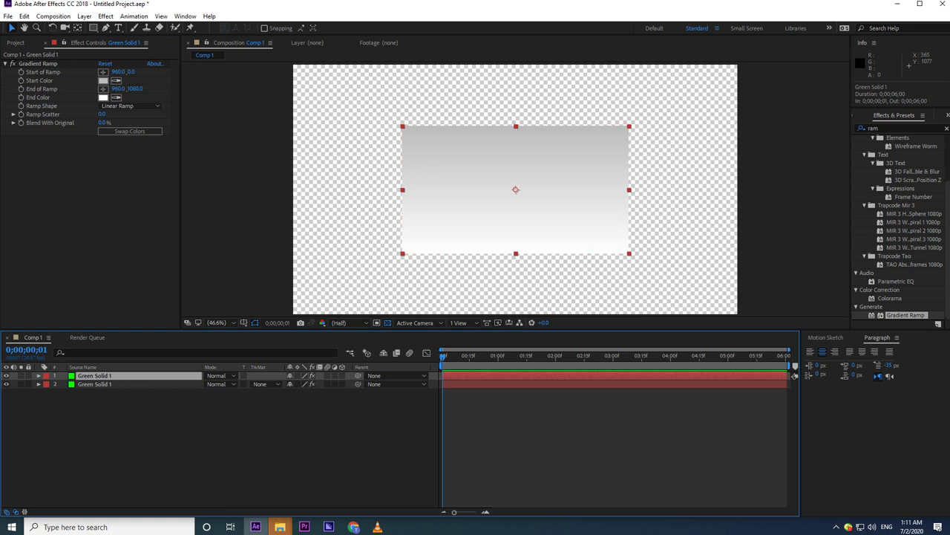
{"action": "left_click", "coordinate": [39, 63]}
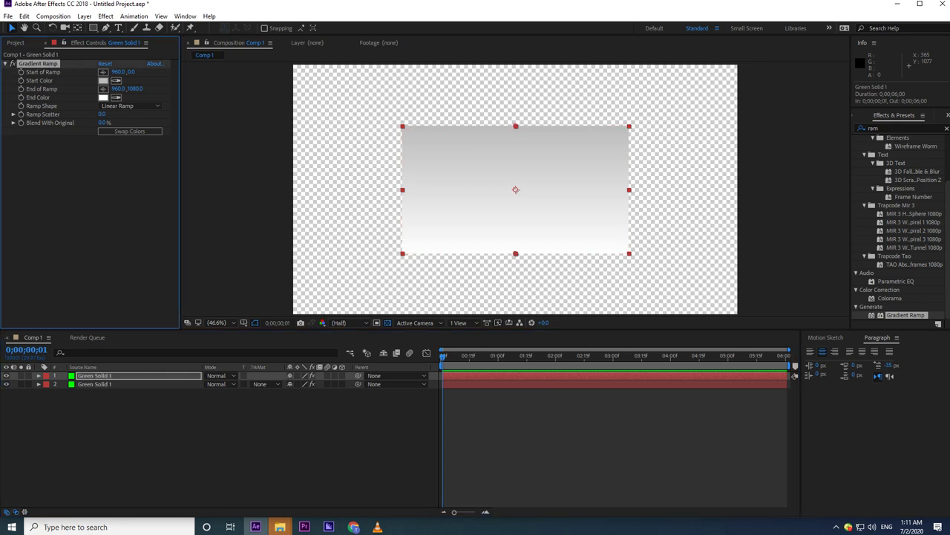
Step: Set the start color of the duplicated solid's Gradient Ramp to bright red
{"action": "left_click", "coordinate": [103, 81]}
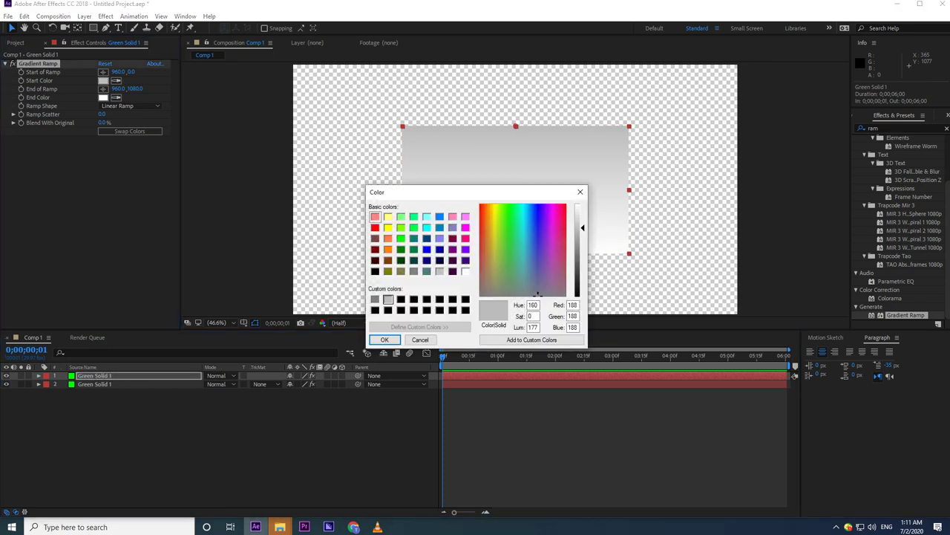
{"action": "left_click", "coordinate": [374, 227]}
{"action": "left_click", "coordinate": [385, 339]}
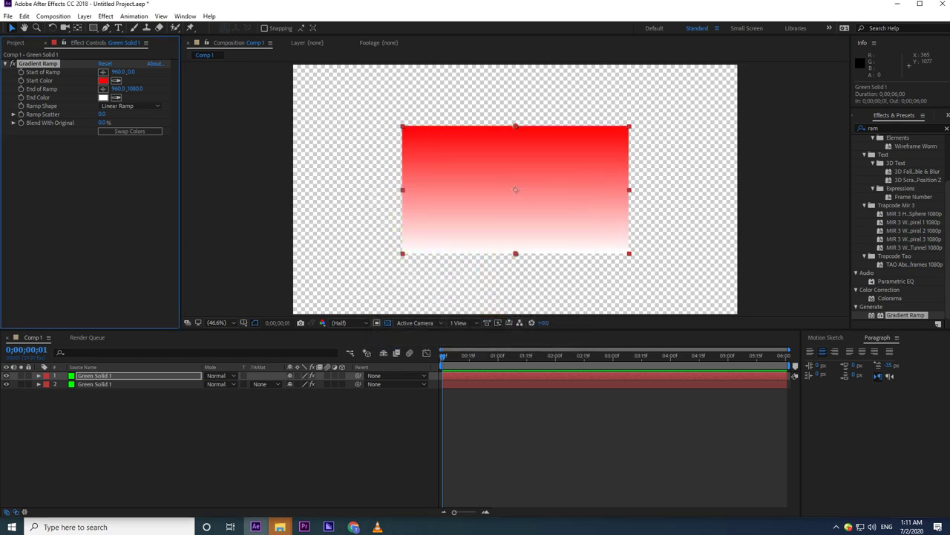
Step: Set the end color of the duplicated solid's Gradient Ramp to red, RGB 225, 0, 0
{"action": "left_click", "coordinate": [103, 97]}
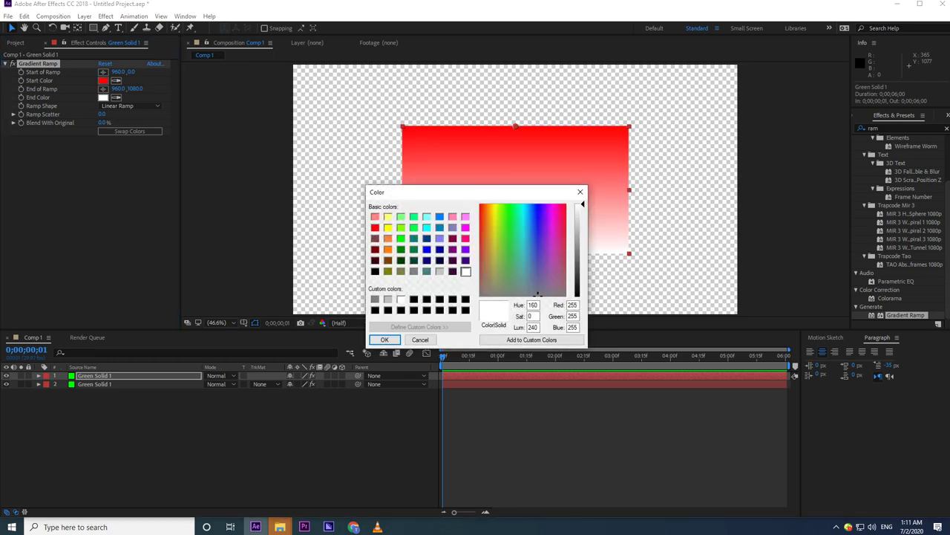
{"action": "left_click", "coordinate": [375, 227]}
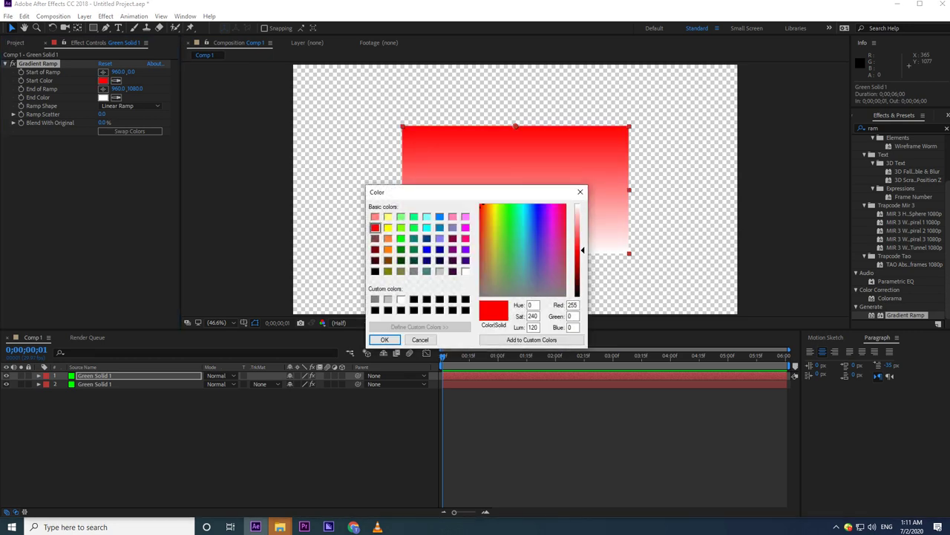
{"action": "left_click_drag", "start_coordinate": [583, 250], "coordinate": [583, 267]}
{"action": "left_click", "coordinate": [384, 339]}
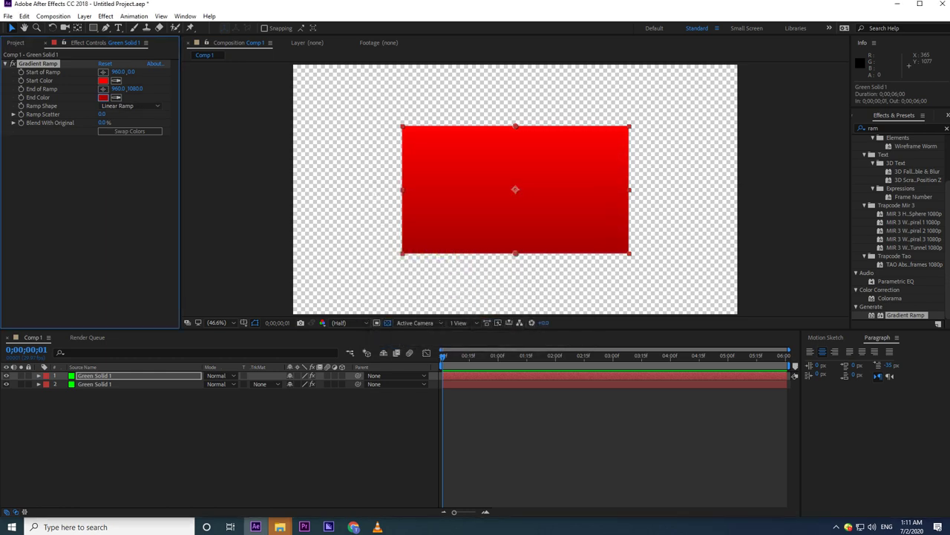
{"action": "left_click", "coordinate": [104, 97]}
{"action": "left_click_drag", "start_coordinate": [578, 264], "coordinate": [577, 255]}
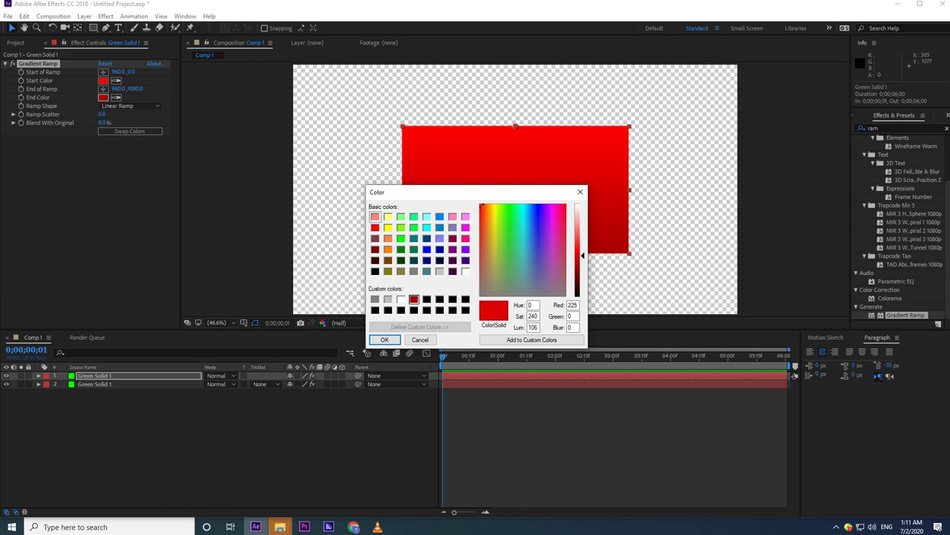
{"action": "left_click", "coordinate": [385, 340]}
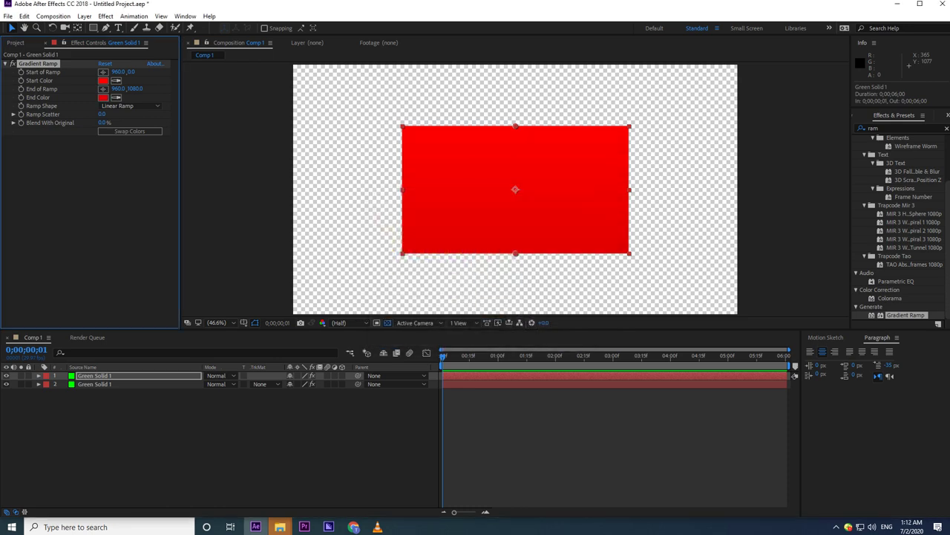
Step: Change the start color of the duplicated solid's Gradient Ramp to the dark red basic color
{"action": "left_click", "coordinate": [103, 80]}
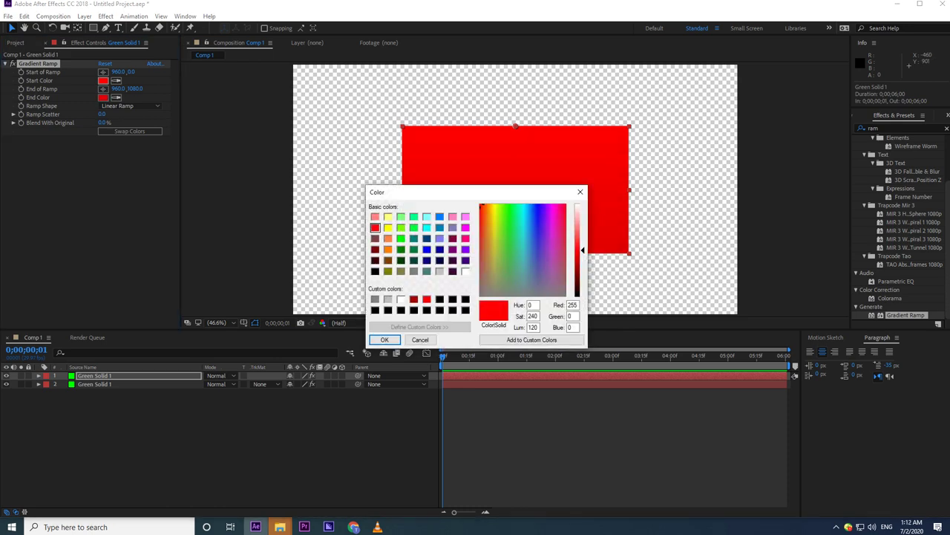
{"action": "left_click", "coordinate": [375, 249]}
{"action": "left_click", "coordinate": [385, 339]}
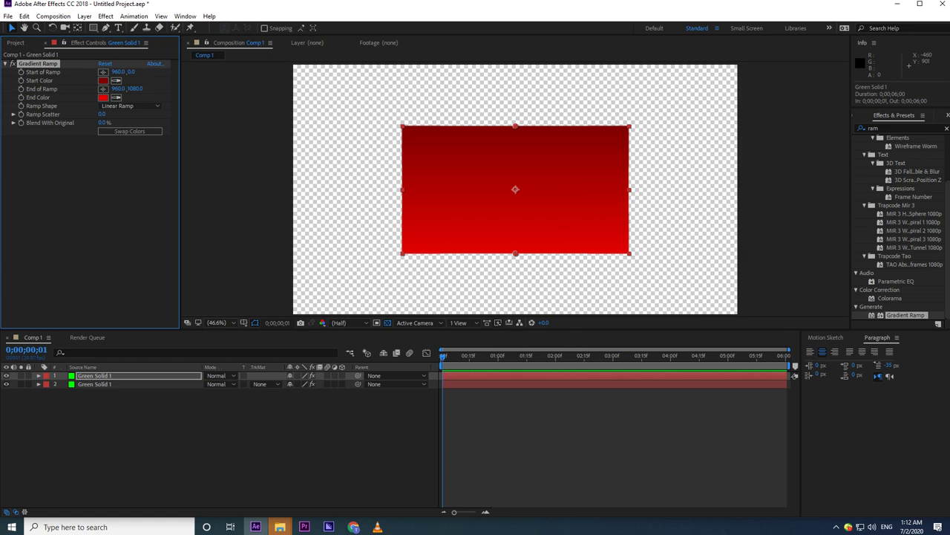
Step: Scale the upper red gradient solid to 50% so the grey solid forms a thin border
{"action": "left_click", "coordinate": [39, 376]}
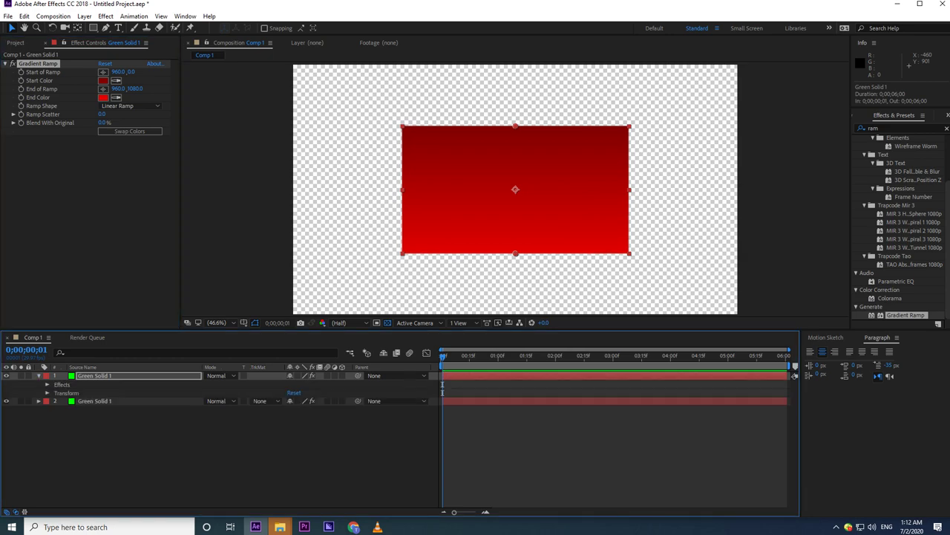
{"action": "left_click", "coordinate": [47, 393]}
{"action": "left_click", "coordinate": [300, 417]}
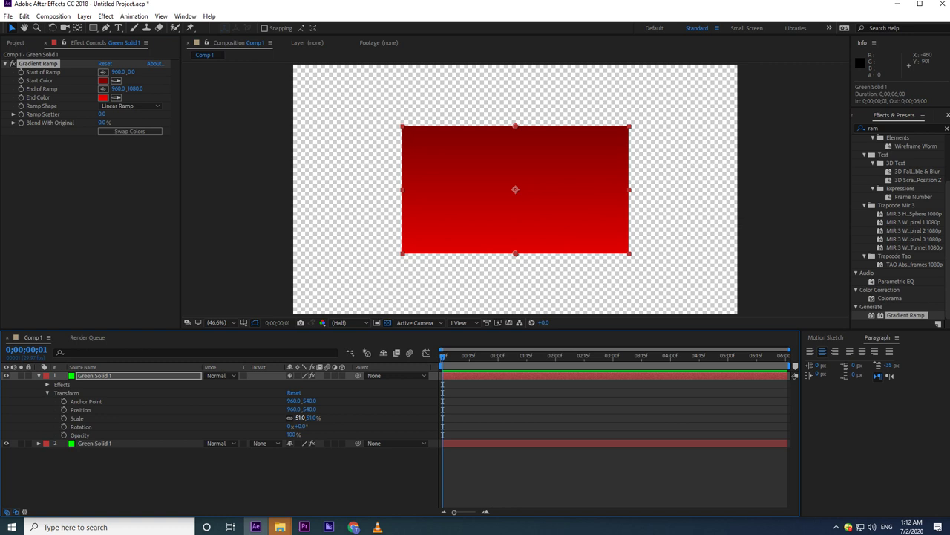
{"action": "key", "text": "Return"}
{"action": "left_click_drag", "start_coordinate": [300, 417], "coordinate": [299, 417]}
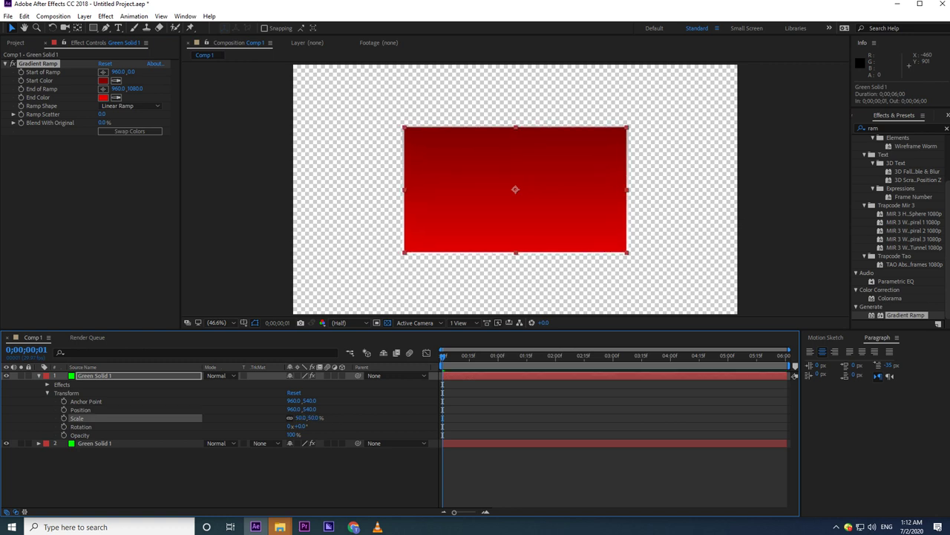
Step: Hide the transparency grid, collapse the upper solid's properties and deselect the layer
{"action": "left_click", "coordinate": [388, 323]}
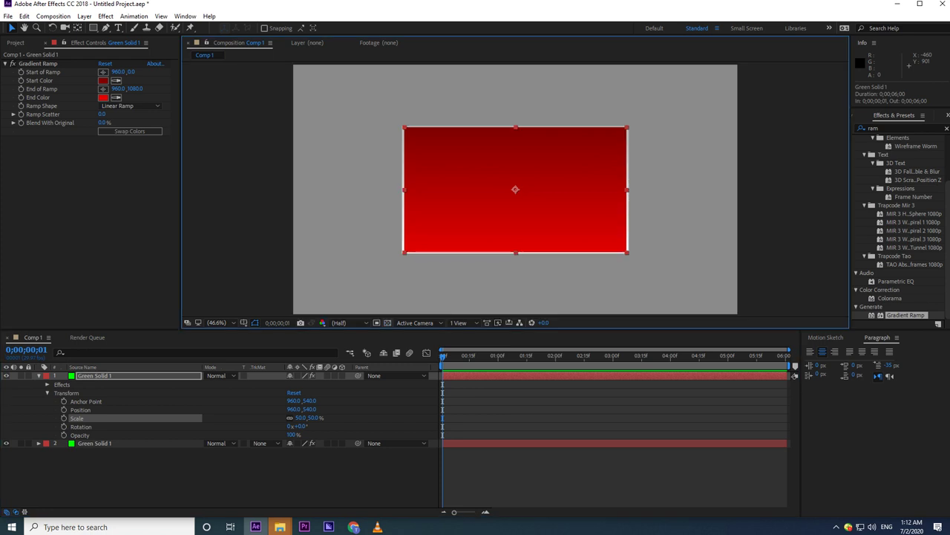
{"action": "left_click", "coordinate": [39, 376]}
{"action": "left_click", "coordinate": [111, 438]}
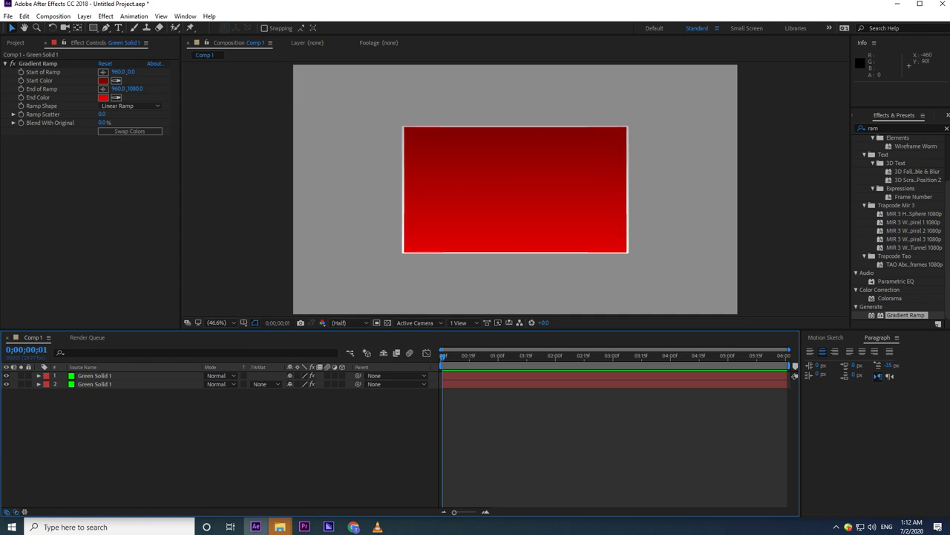
Step: Rename the lower grey gradient solid as Back Ring
{"action": "left_click", "coordinate": [105, 17]}
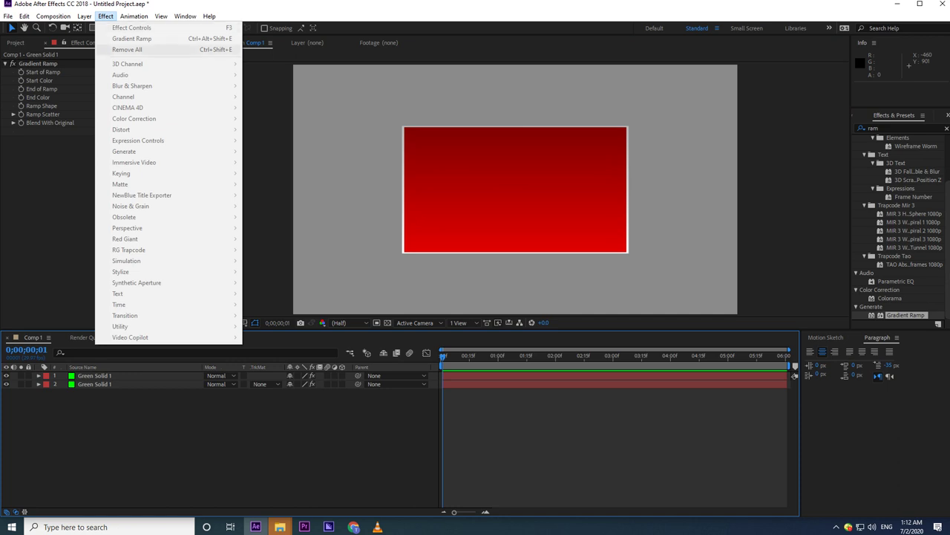
{"action": "left_click", "coordinate": [96, 384]}
{"action": "right_click", "coordinate": [97, 384]}
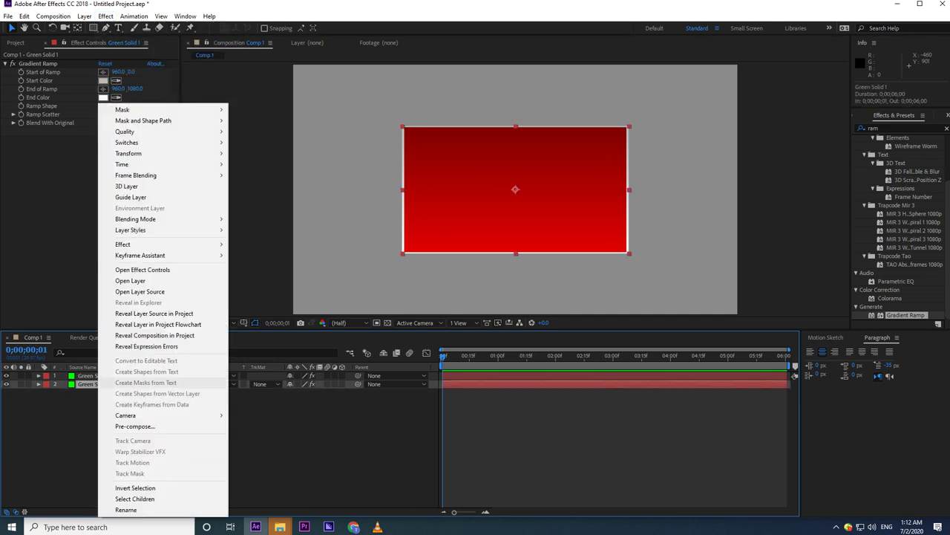
{"action": "left_click", "coordinate": [126, 509]}
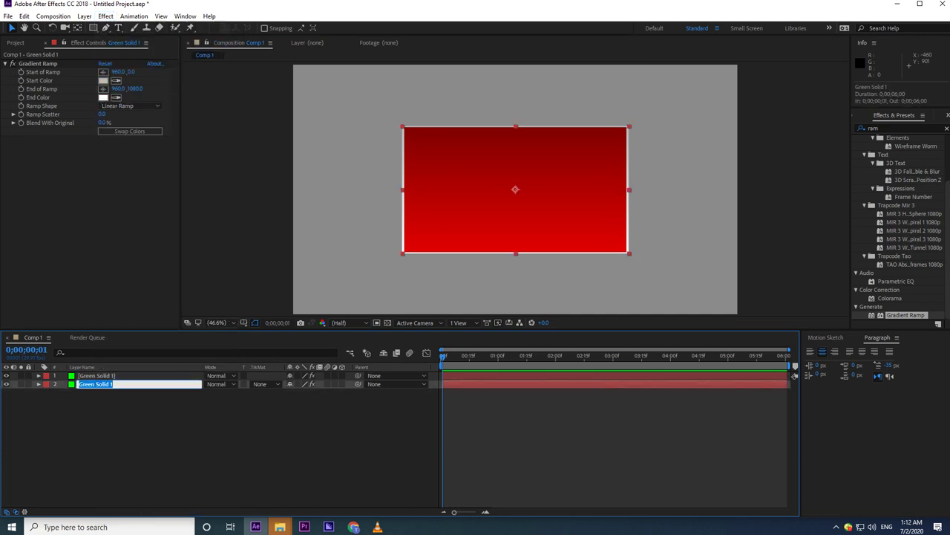
{"action": "type", "text": "Back Ring"}
{"action": "key", "text": "Return"}
Step: Rename the upper red gradient solid as Front Red and deselect it
{"action": "left_click", "coordinate": [93, 375]}
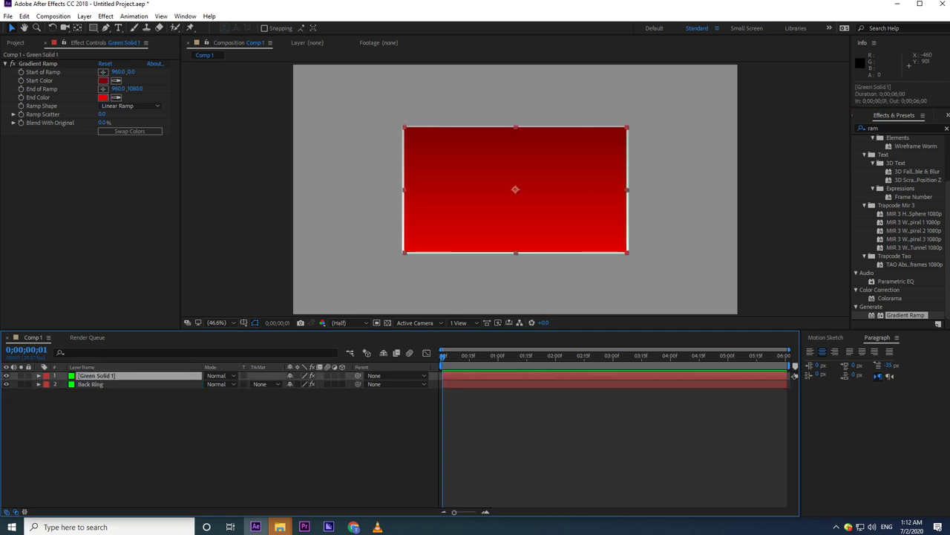
{"action": "right_click", "coordinate": [92, 375]}
{"action": "left_click", "coordinate": [139, 509]}
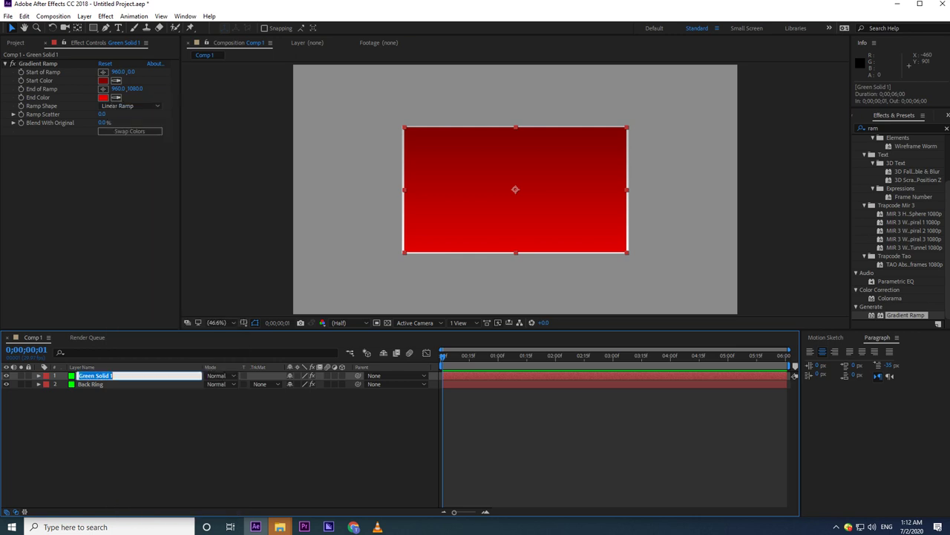
{"action": "type", "text": "Front Red"}
{"action": "left_click", "coordinate": [148, 438]}
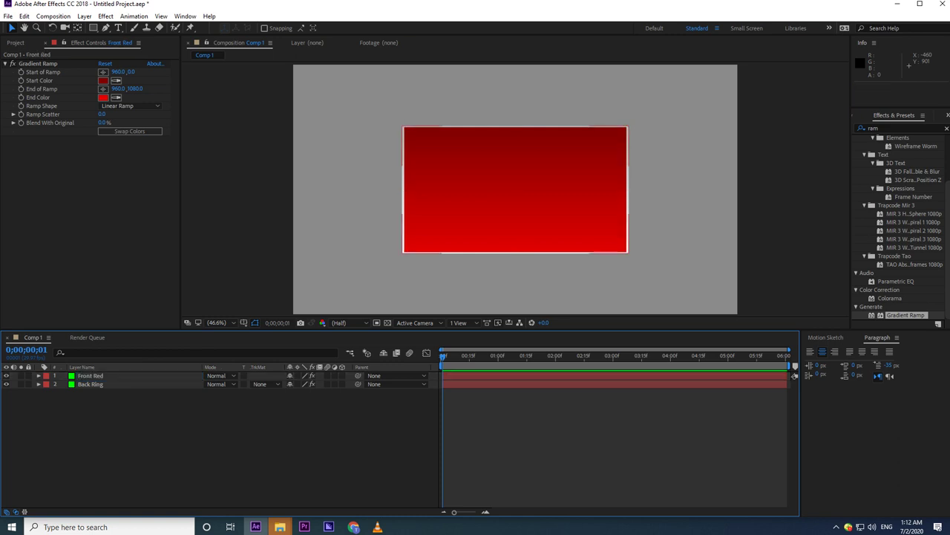
Step: Apply the CC Light Sweep effect to the Back Ring layer
{"action": "left_click", "coordinate": [91, 384]}
{"action": "left_click", "coordinate": [106, 15]}
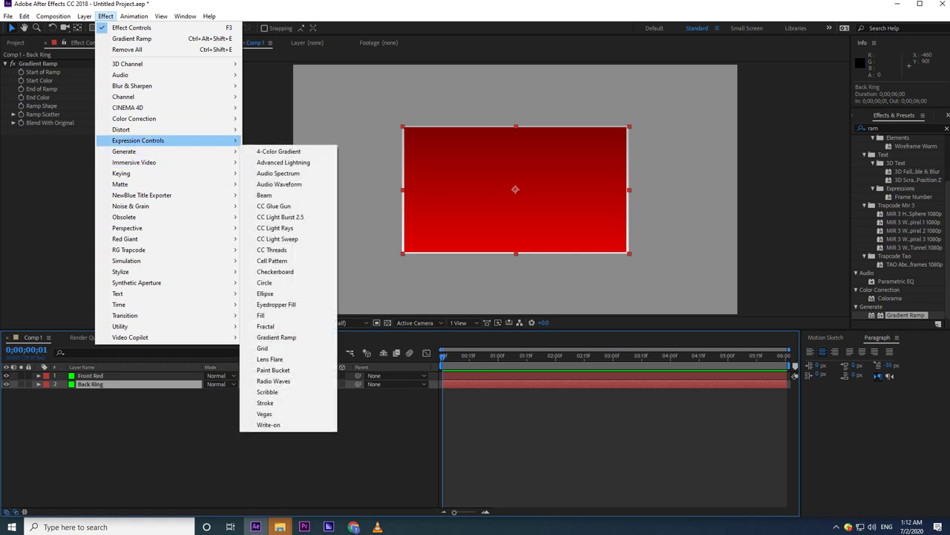
{"action": "mouse_move", "coordinate": [121, 173]}
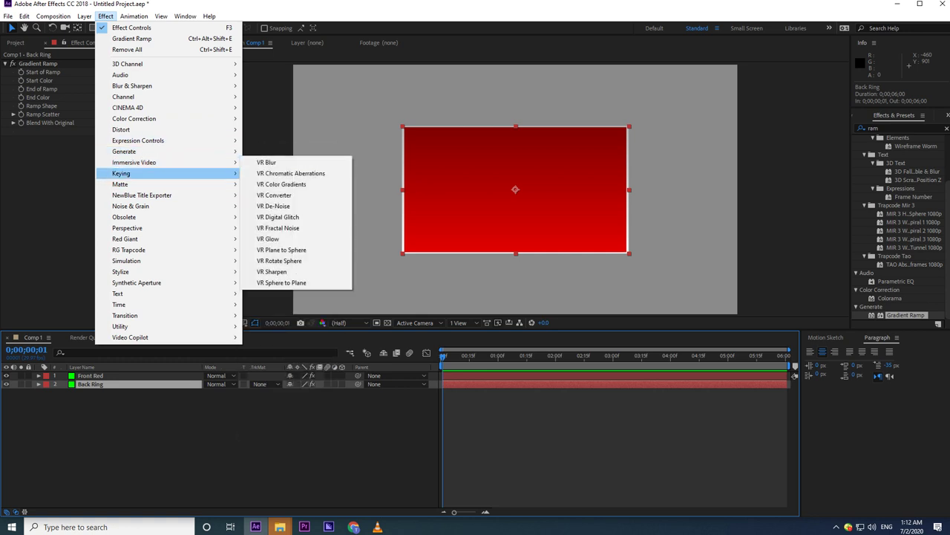
{"action": "mouse_move", "coordinate": [124, 151]}
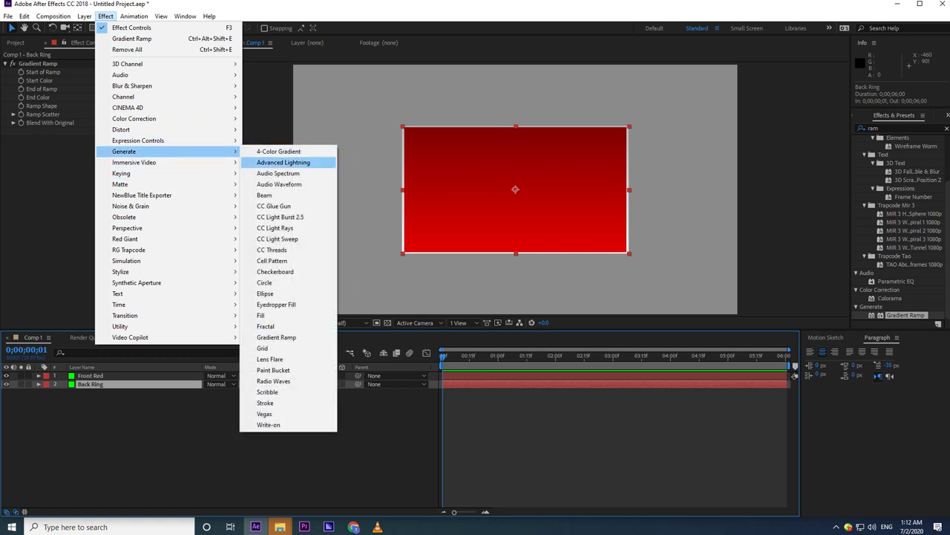
{"action": "left_click", "coordinate": [288, 238]}
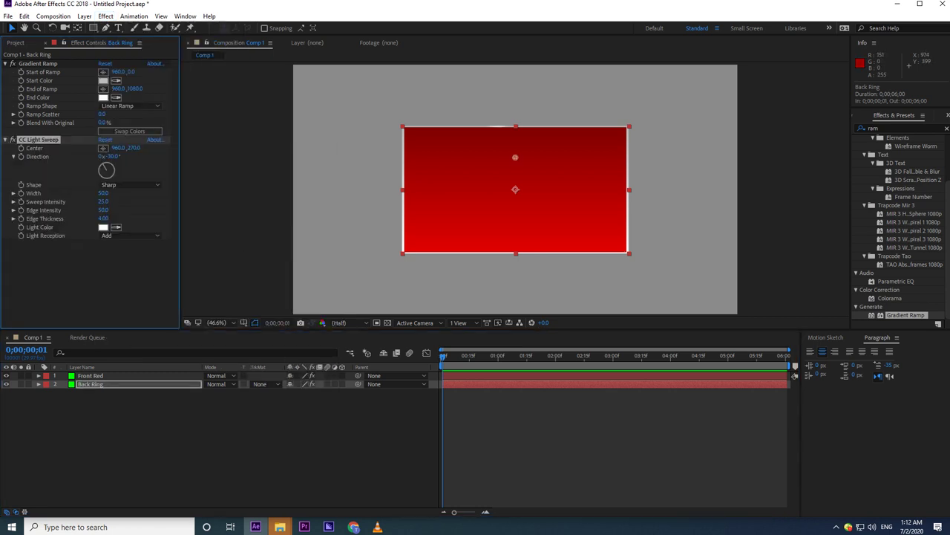
Step: Set Back Ring's light sweep to width 188, sweep intensity 102 and an orange light color, RGB 255, 128, 0
{"action": "left_click_drag", "start_coordinate": [104, 193], "coordinate": [172, 193]}
{"action": "type", "text": "100"}
{"action": "left_click", "coordinate": [103, 226]}
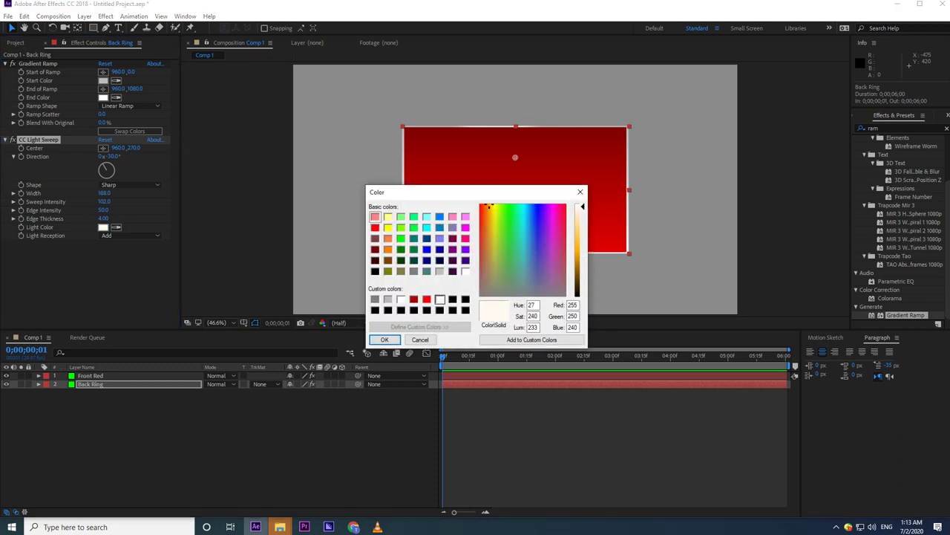
{"action": "left_click", "coordinate": [581, 250]}
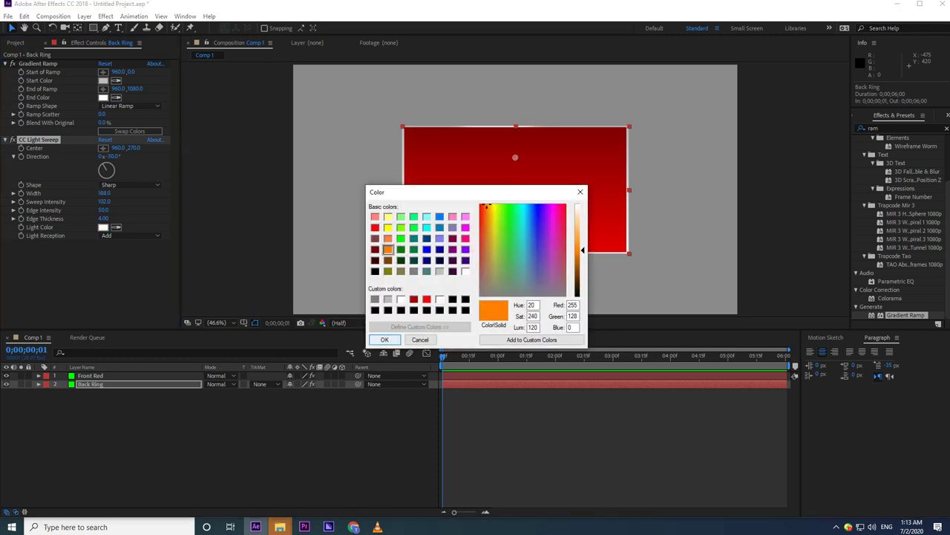
{"action": "left_click", "coordinate": [384, 339]}
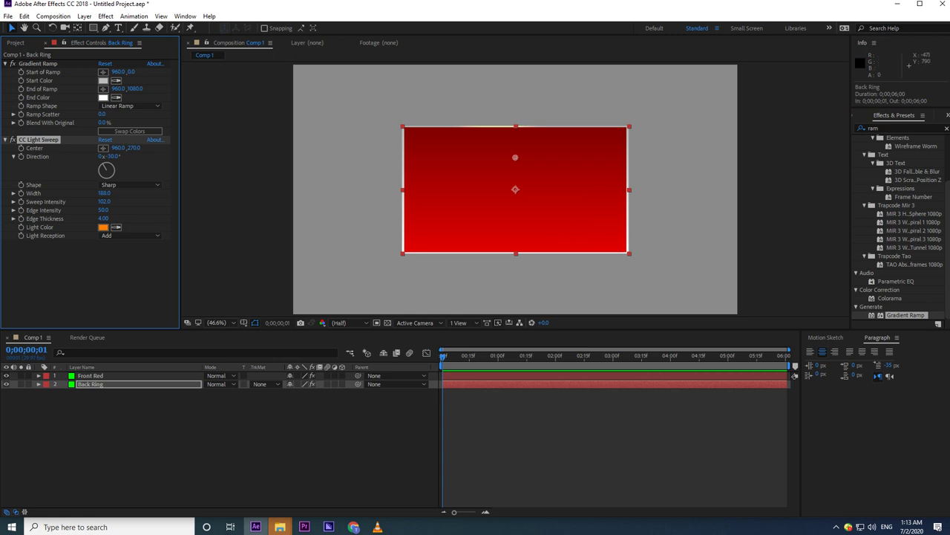
Step: Set the light sweep's shape to Smooth and move its center outside the frame to about -1111, 969
{"action": "left_click", "coordinate": [111, 184]}
{"action": "left_click", "coordinate": [125, 207]}
{"action": "left_click_drag", "start_coordinate": [516, 157], "coordinate": [270, 239]}
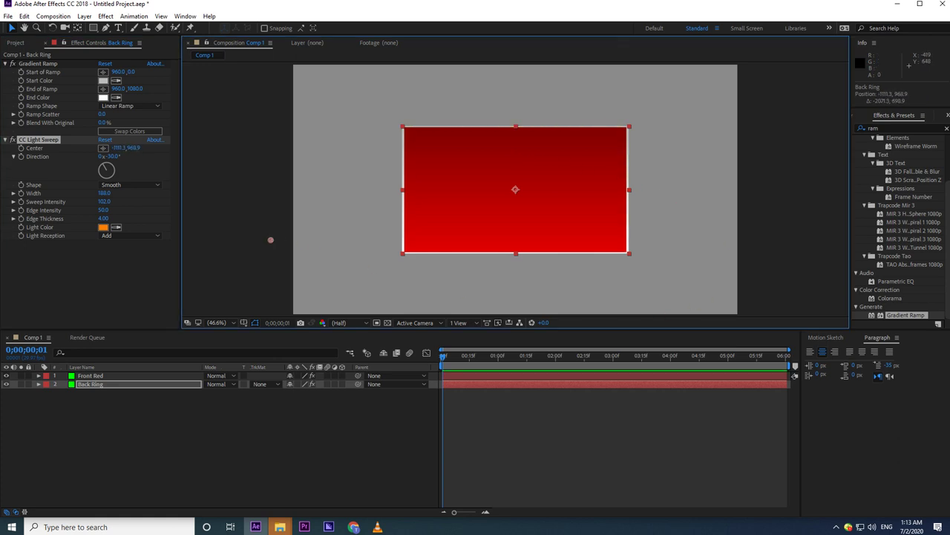
Step: Set the light sweep's direction to 0° and enable direction keyframing at the first frame
{"action": "left_click", "coordinate": [113, 157]}
{"action": "type", "text": "0"}
{"action": "key", "text": "Return"}
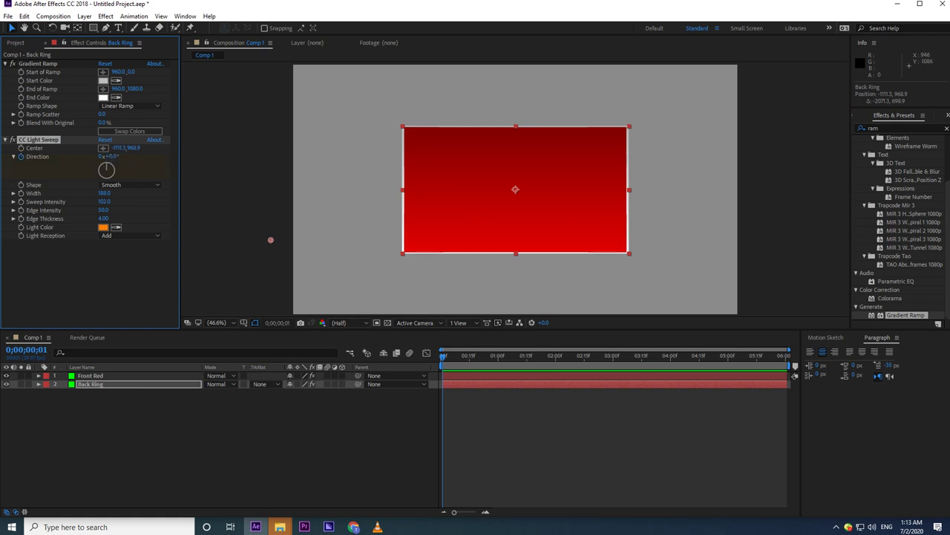
Step: Lengthen the composition's duration to 10 seconds and show its full range in the timeline
{"action": "left_click_drag", "start_coordinate": [442, 358], "coordinate": [786, 357]}
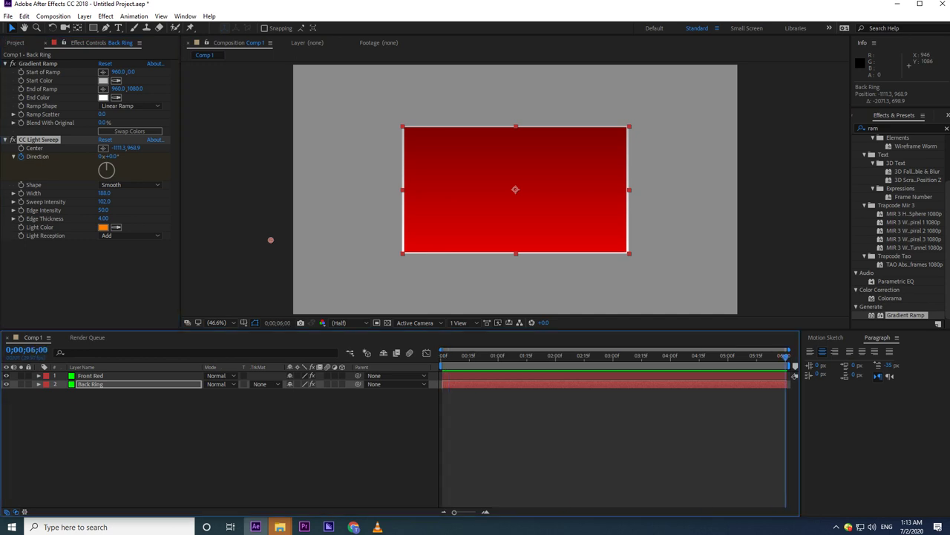
{"action": "right_click", "coordinate": [176, 439]}
{"action": "left_click", "coordinate": [251, 344]}
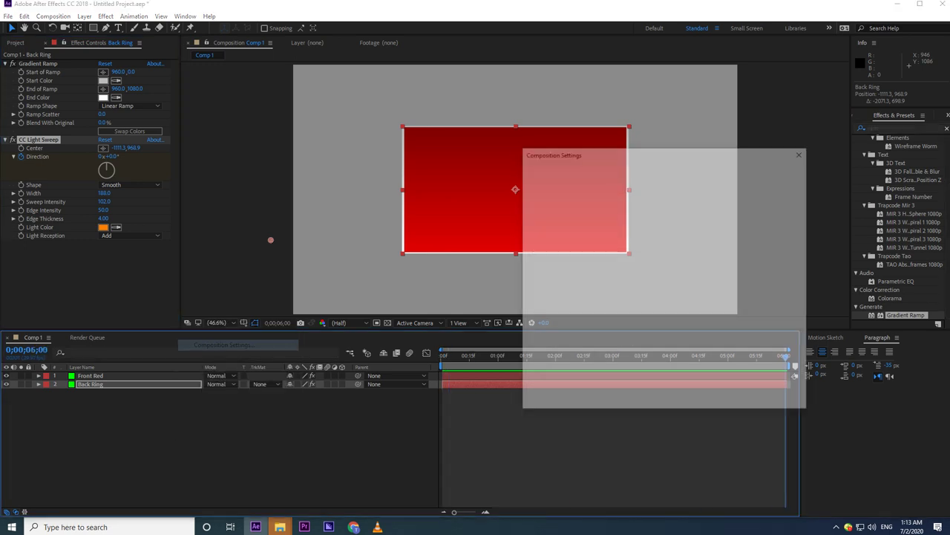
{"action": "left_click", "coordinate": [602, 323]}
{"action": "key", "text": "BackSpace"}
{"action": "key", "text": "BackSpace"}
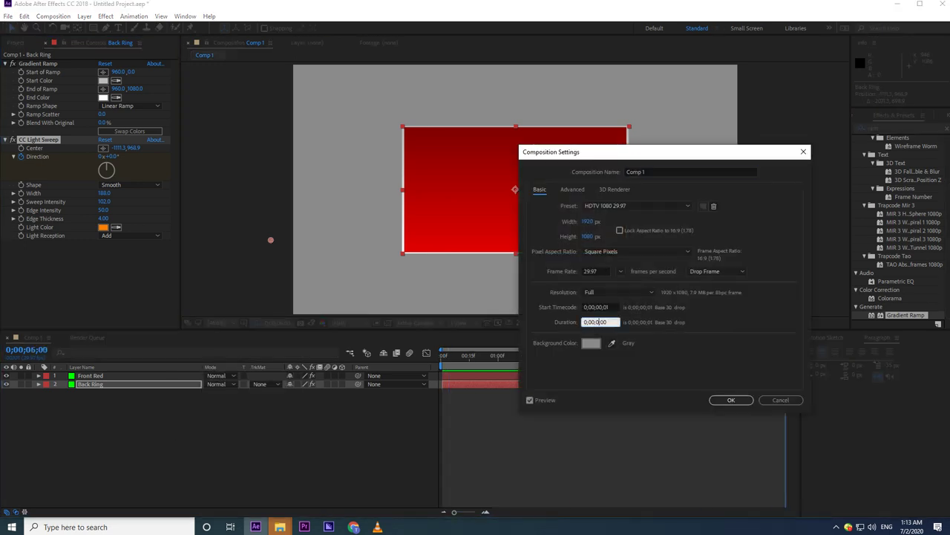
{"action": "type", "text": "1"}
{"action": "key", "text": "Return"}
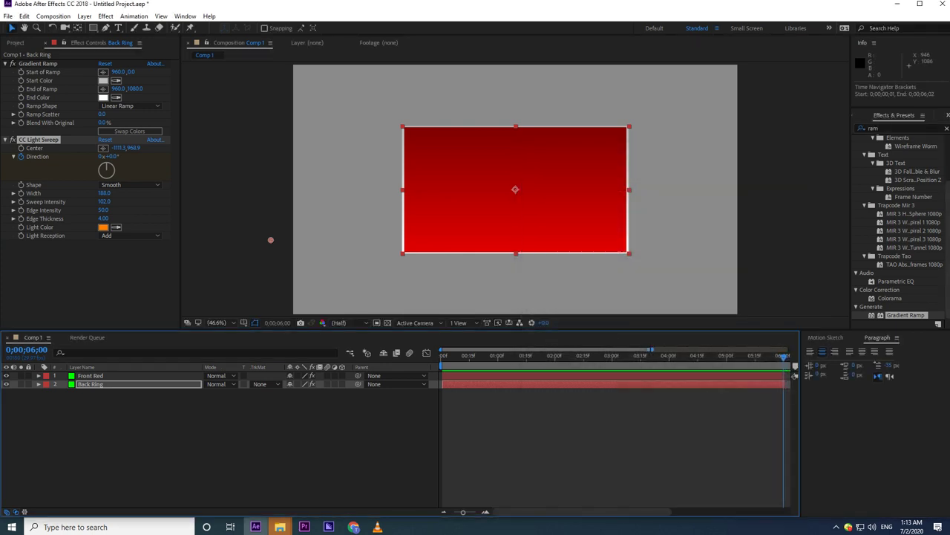
{"action": "left_click_drag", "start_coordinate": [723, 349], "coordinate": [789, 349]}
Step: Extend Front Red and Back Ring to the end of the composition, deselect them and return to the first frame
{"action": "left_click_drag", "start_coordinate": [147, 407], "coordinate": [117, 375]}
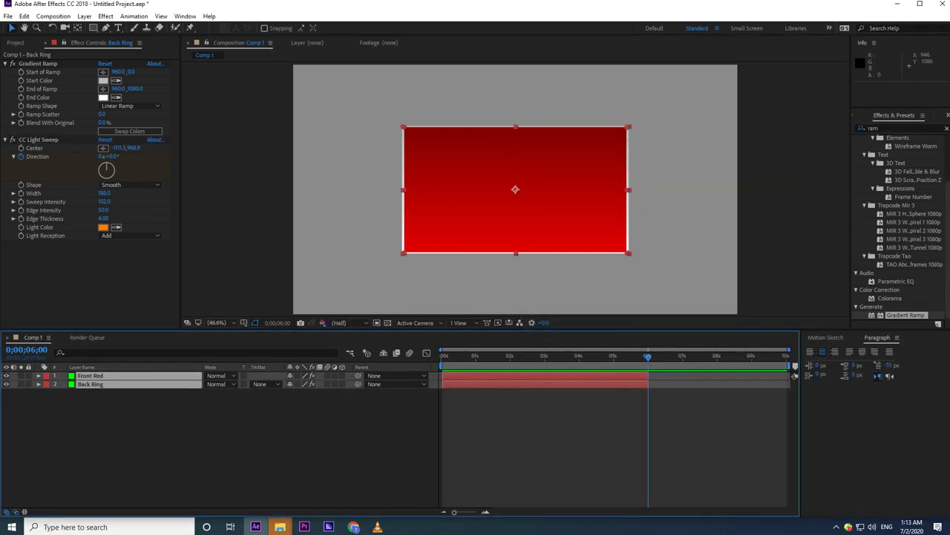
{"action": "left_click_drag", "start_coordinate": [649, 384], "coordinate": [789, 384]}
{"action": "key", "text": "F2"}
{"action": "key", "text": "Home"}
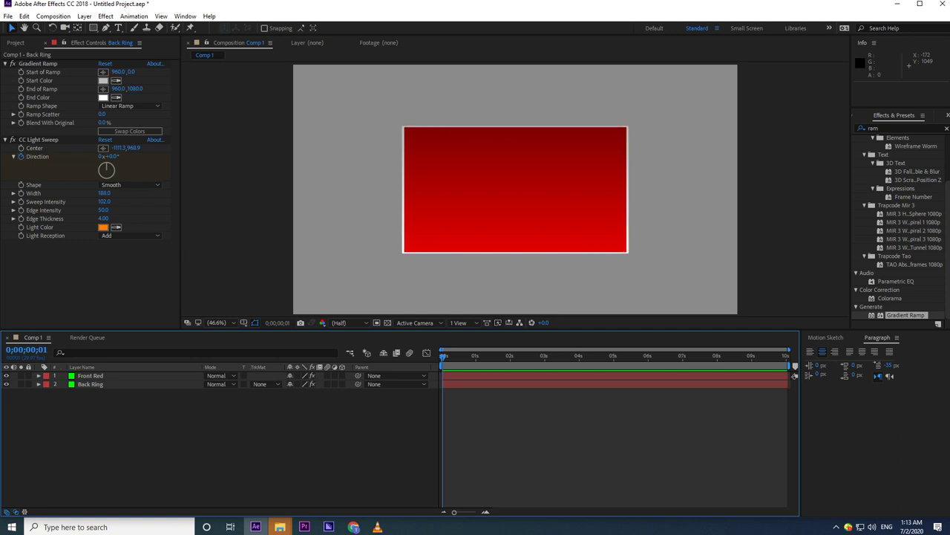
Step: Try rotating the light sweep's direction at the one-second mark, ending with a value of 0°
{"action": "key", "text": "Page_Down"}
{"action": "left_click_drag", "start_coordinate": [443, 356], "coordinate": [476, 357]}
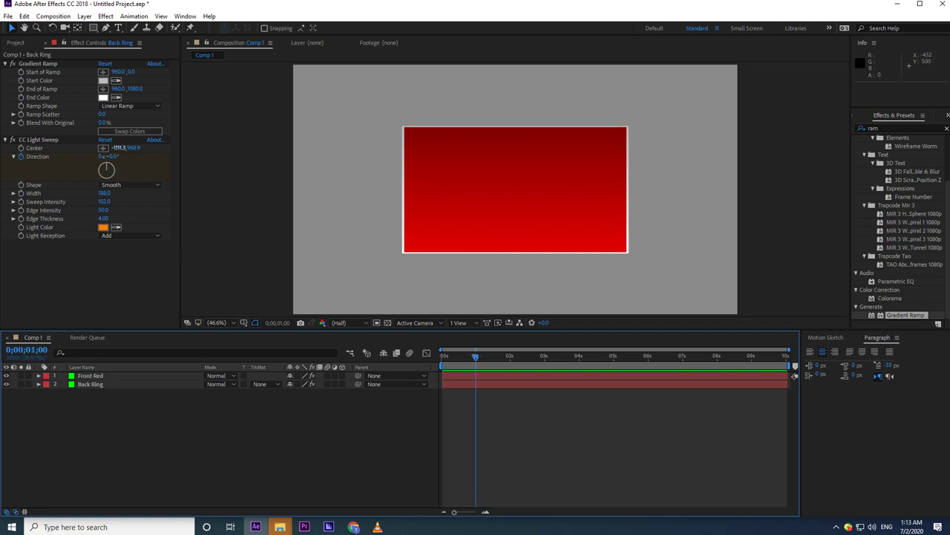
{"action": "left_click_drag", "start_coordinate": [109, 156], "coordinate": [270, 240]}
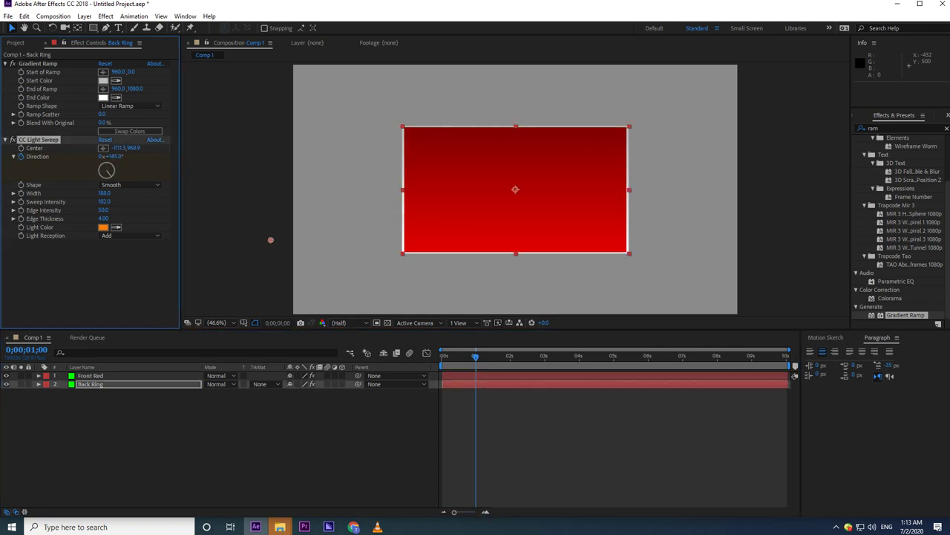
{"action": "left_click", "coordinate": [114, 157]}
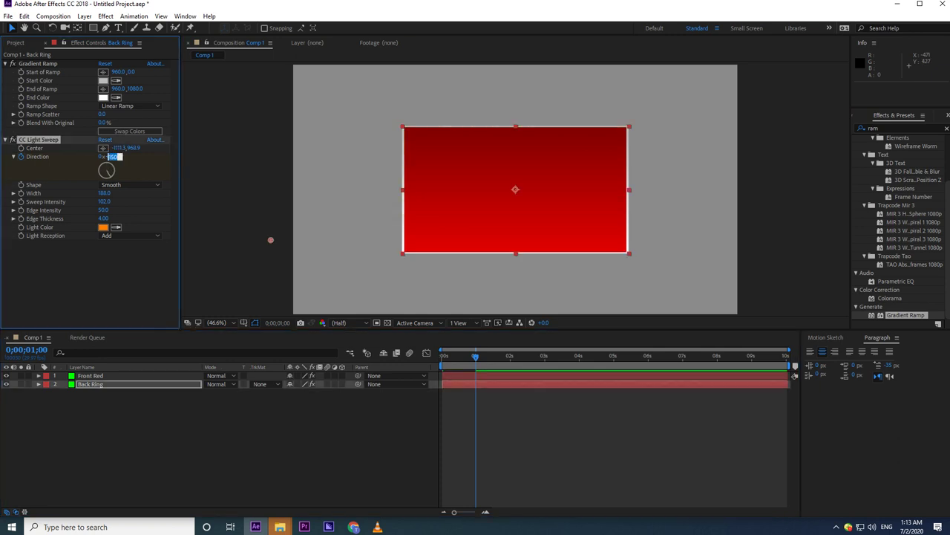
{"action": "type", "text": "0"}
{"action": "key", "text": "Return"}
Step: Preview the composition from the first frame, then undo the direction changes and the extension of both layers
{"action": "key", "text": "Home"}
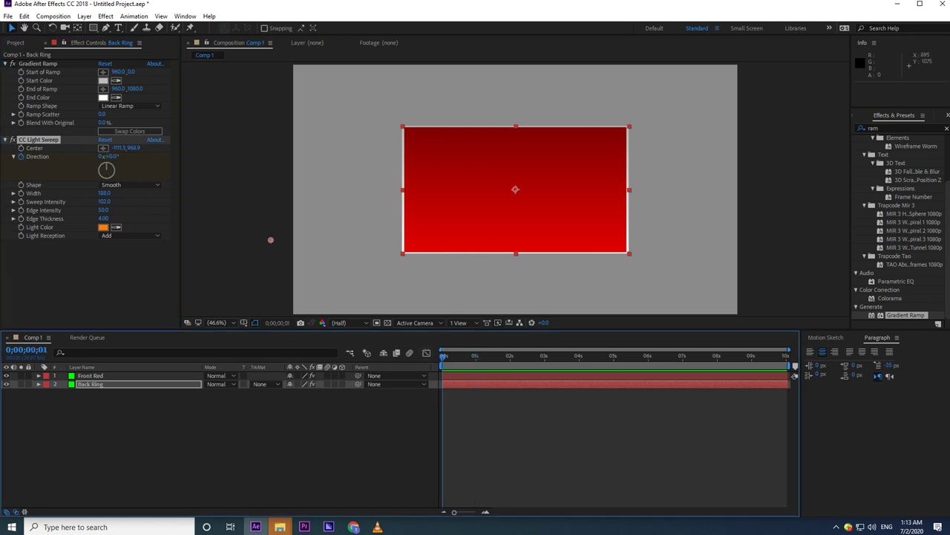
{"action": "key", "text": "space"}
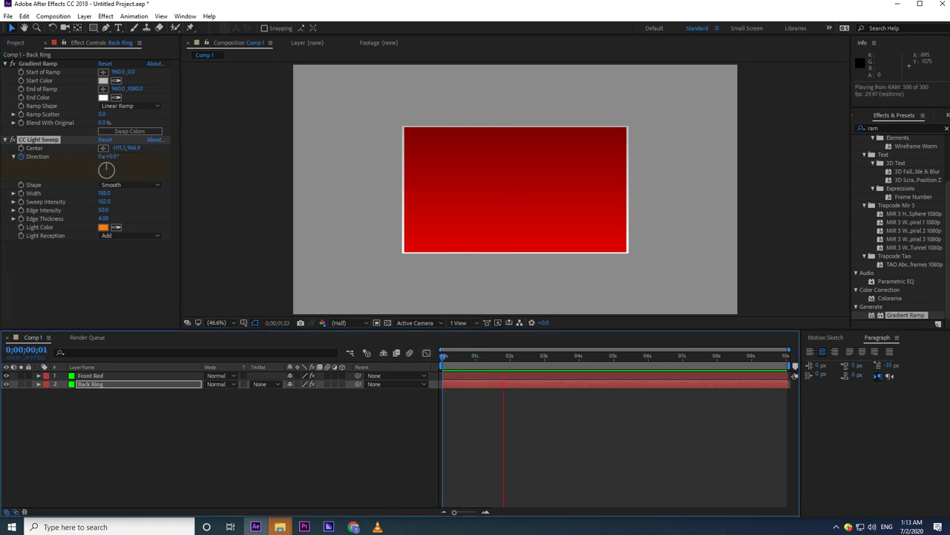
{"action": "key", "text": "ctrl+z"}
{"action": "key", "text": "ctrl+z"}
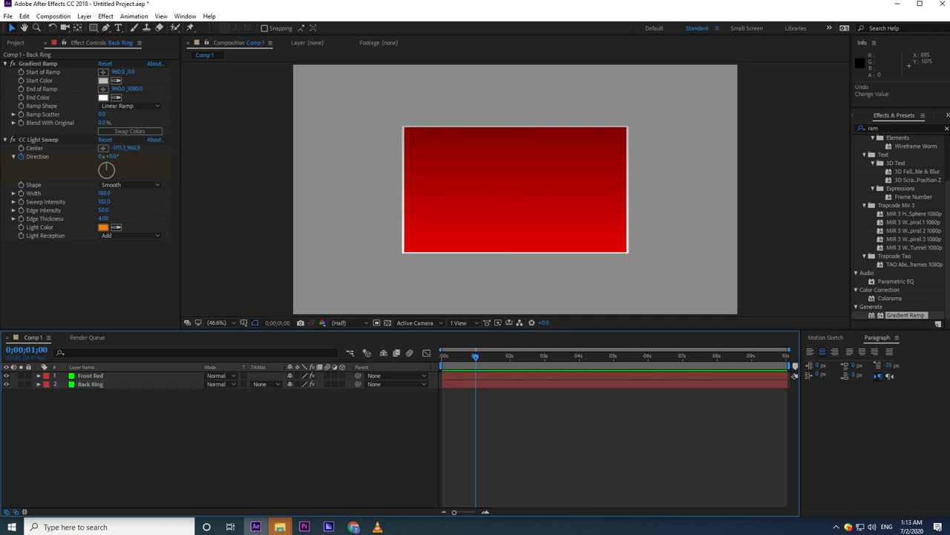
{"action": "key", "text": "ctrl+z"}
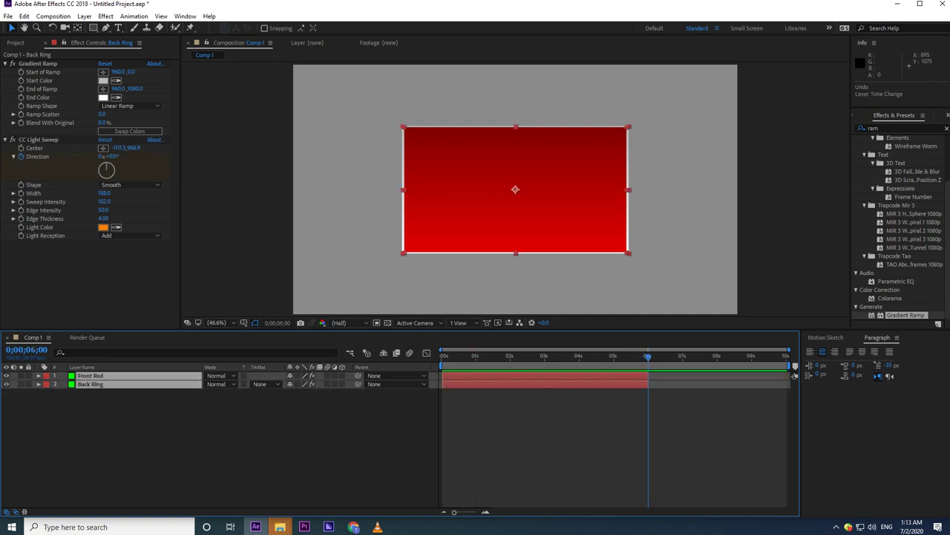
Step: Return to the first frame and stretch both layers to the end of the 10-second composition
{"action": "key", "text": "Home"}
{"action": "left_click_drag", "start_coordinate": [648, 384], "coordinate": [790, 384]}
{"action": "left_click", "coordinate": [565, 438]}
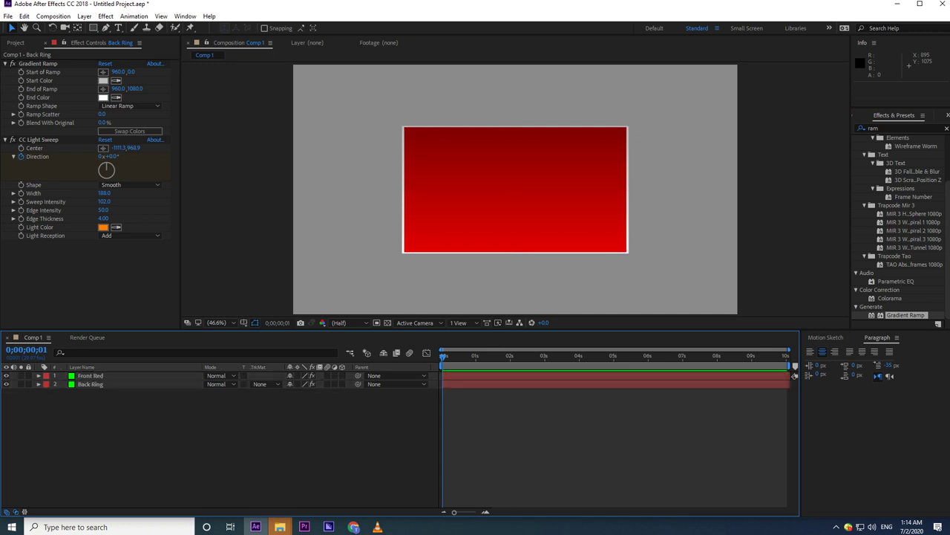
Step: Shift the center of Back Ring's light sweep horizontally to about -916
{"action": "left_click", "coordinate": [90, 384]}
{"action": "left_click_drag", "start_coordinate": [119, 148], "coordinate": [215, 148]}
{"action": "left_click_drag", "start_coordinate": [291, 237], "coordinate": [367, 170]}
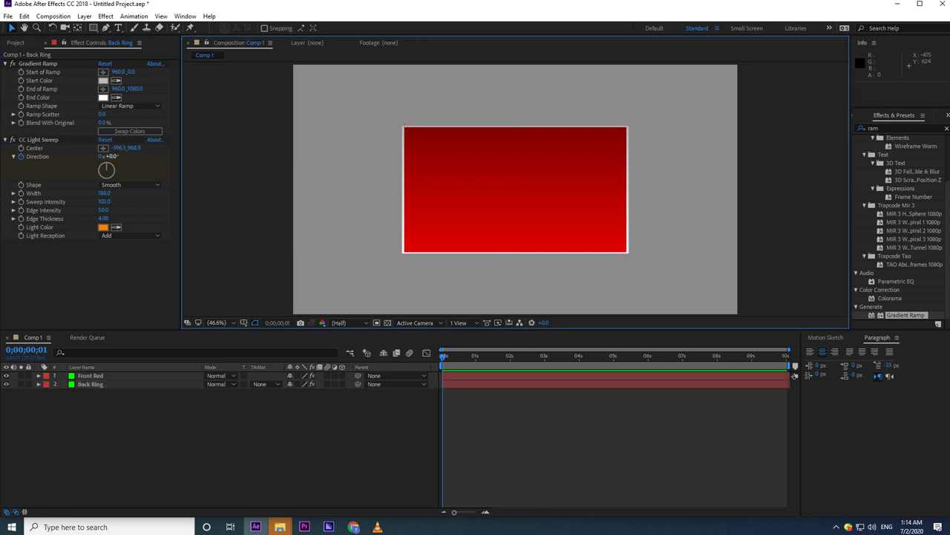
Step: Try a light sweep direction of -15° at the first frame, then reset it to 0°
{"action": "mouse_move", "coordinate": [108, 156]}
{"action": "left_mouse_down"}
{"action": "mouse_move", "coordinate": [126, 156]}
{"action": "mouse_move", "coordinate": [107, 156]}
{"action": "left_mouse_up"}
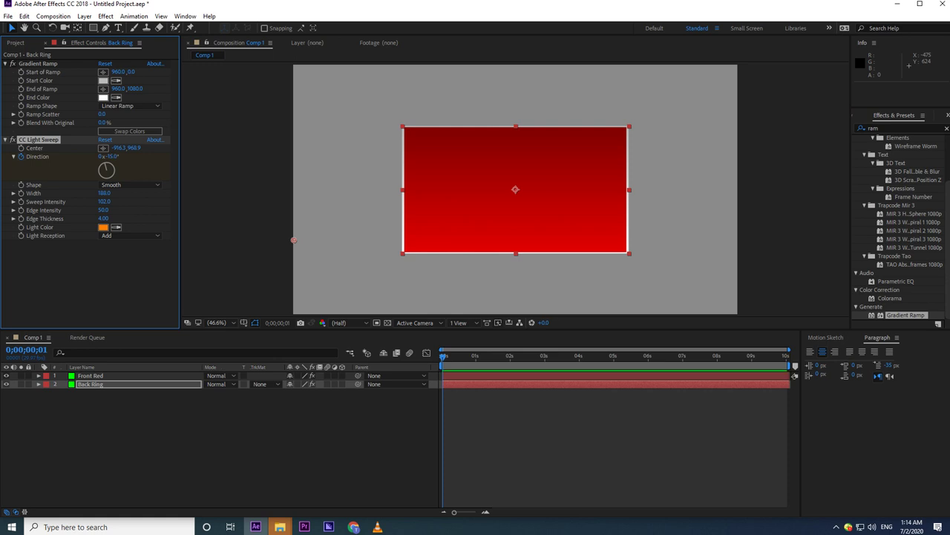
{"action": "left_click", "coordinate": [111, 156]}
{"action": "key", "text": "Return"}
Step: Expand the Back Ring layer's effects in the timeline and select CC Light Sweep
{"action": "left_click", "coordinate": [38, 384]}
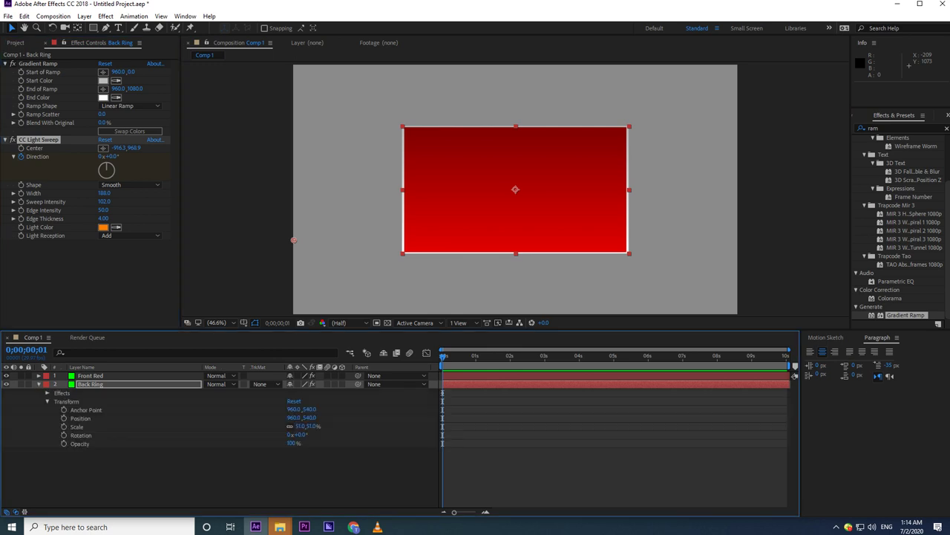
{"action": "key", "text": "ctrl+shift+a"}
{"action": "left_click", "coordinate": [47, 393]}
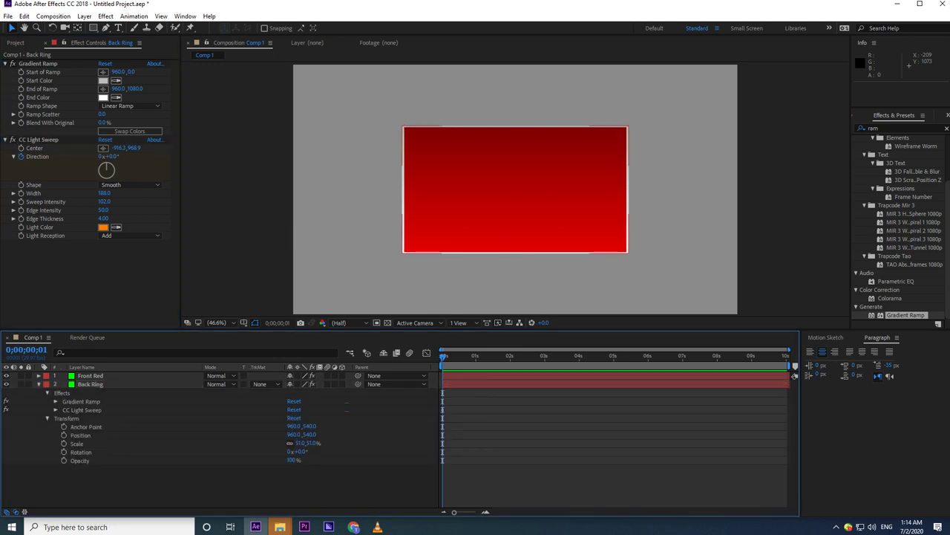
{"action": "left_click", "coordinate": [81, 410]}
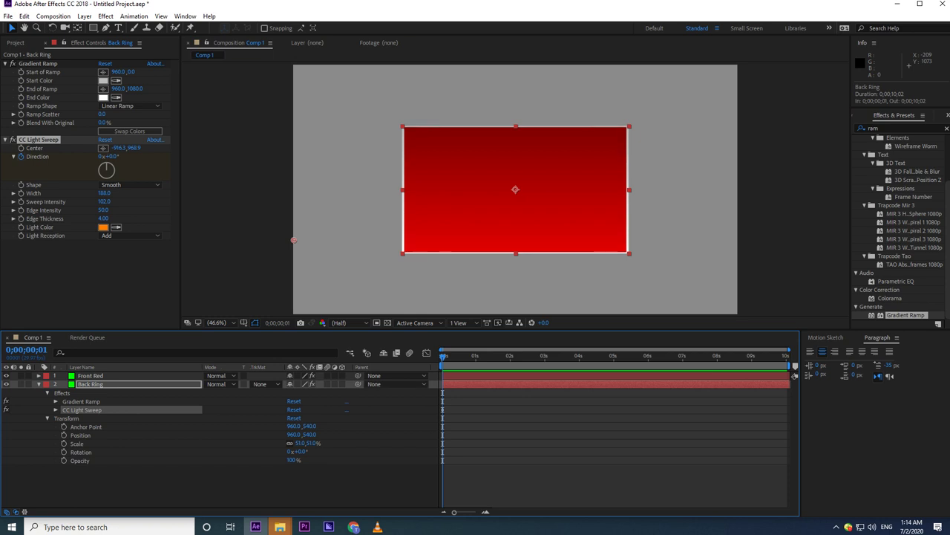
Step: Try a direction keyframe for Back Ring's light sweep at 0;00;01;01, leaving it at 0°
{"action": "left_click", "coordinate": [477, 356]}
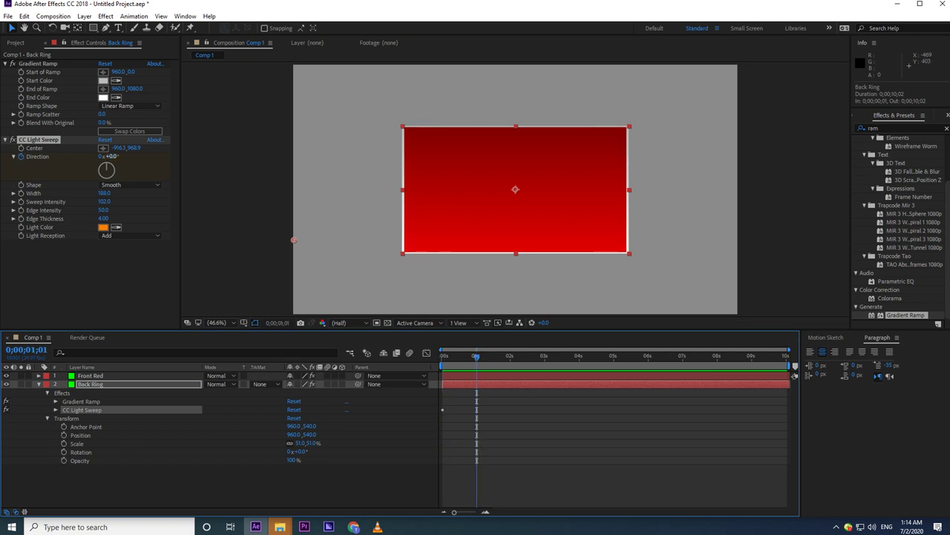
{"action": "left_click_drag", "start_coordinate": [112, 157], "coordinate": [158, 157]}
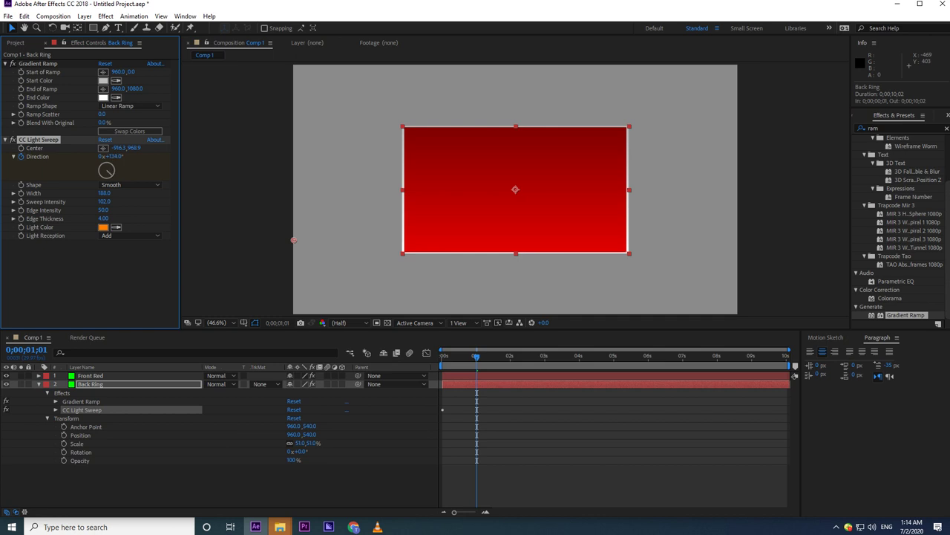
{"action": "left_click_drag", "start_coordinate": [207, 157], "coordinate": [290, 157]}
{"action": "left_click_drag", "start_coordinate": [197, 156], "coordinate": [195, 156]}
{"action": "left_click", "coordinate": [113, 156]}
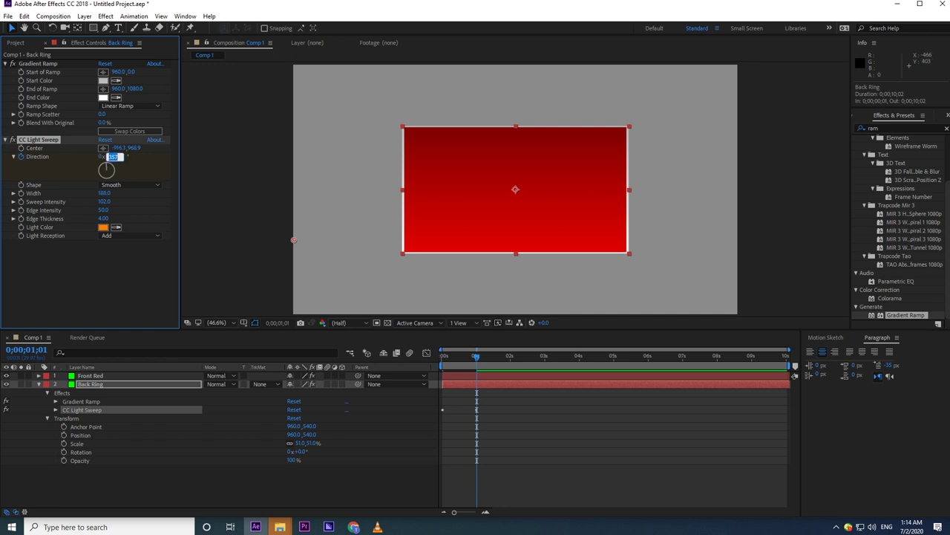
{"action": "key", "text": "Return"}
{"action": "left_click", "coordinate": [101, 157]}
{"action": "key", "text": "Return"}
Step: Preview the light sweep animation from the first frame
{"action": "left_click", "coordinate": [442, 356]}
{"action": "key", "text": "space"}
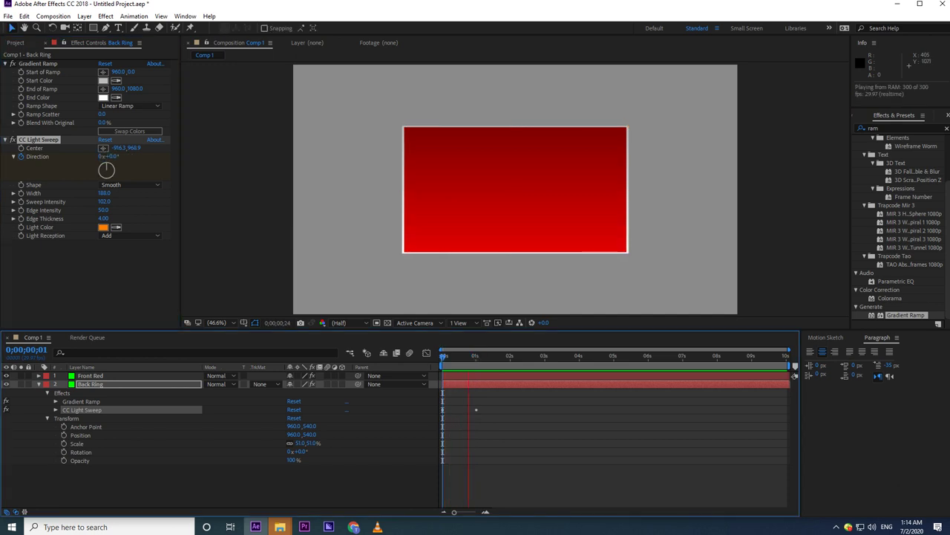
{"action": "key", "text": "space"}
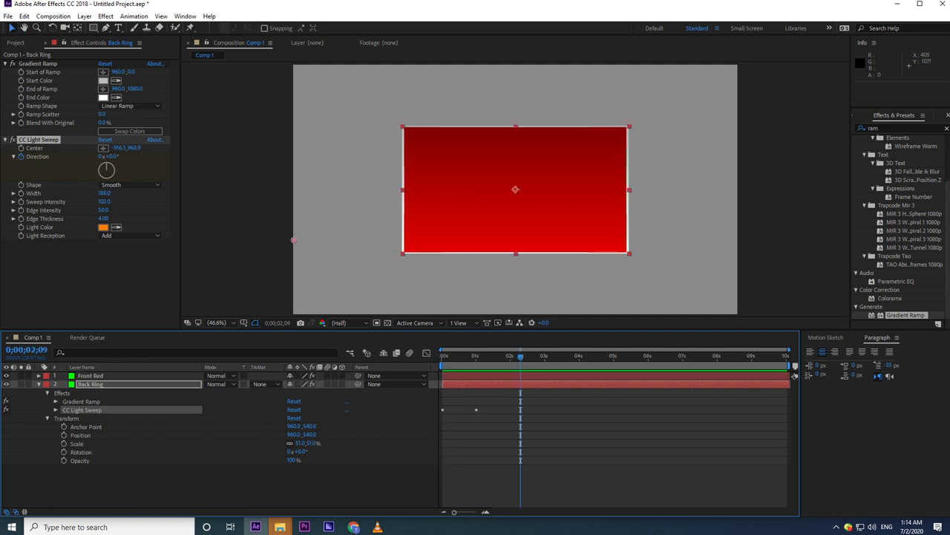
Step: Set CC Light Sweep's direction on Back Ring to one full revolution at 0;00;01;00
{"action": "left_click_drag", "start_coordinate": [521, 358], "coordinate": [478, 357]}
{"action": "key", "text": "Page_Up"}
{"action": "key", "text": "Page_Up"}
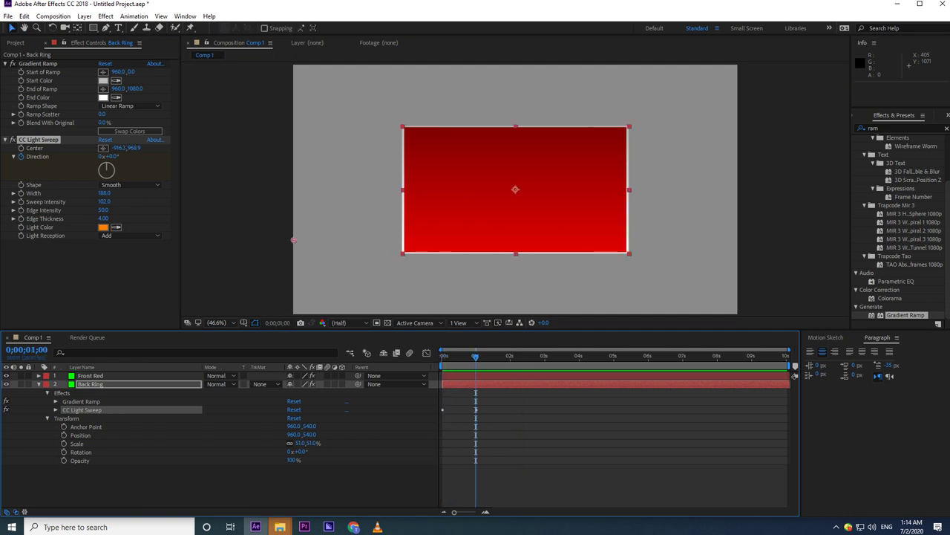
{"action": "left_click", "coordinate": [102, 157]}
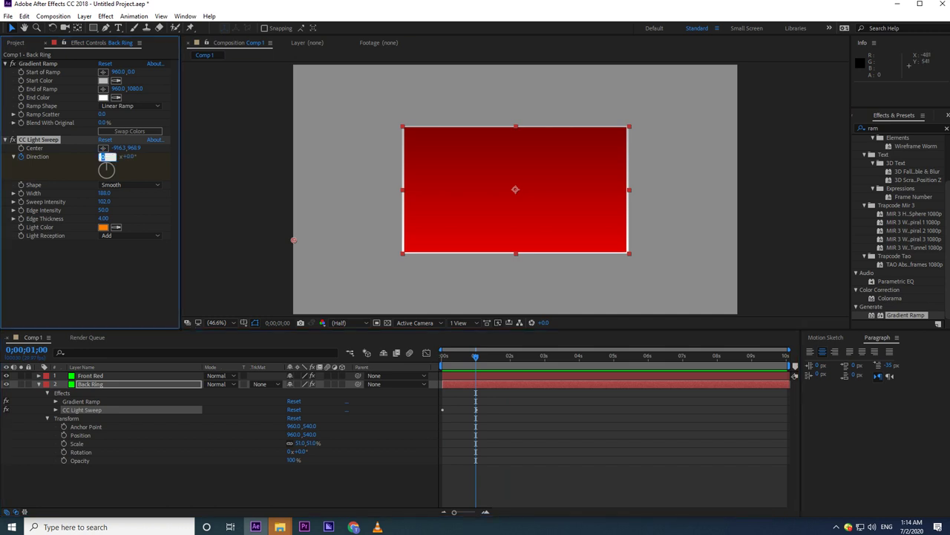
{"action": "type", "text": "1"}
{"action": "key", "text": "Return"}
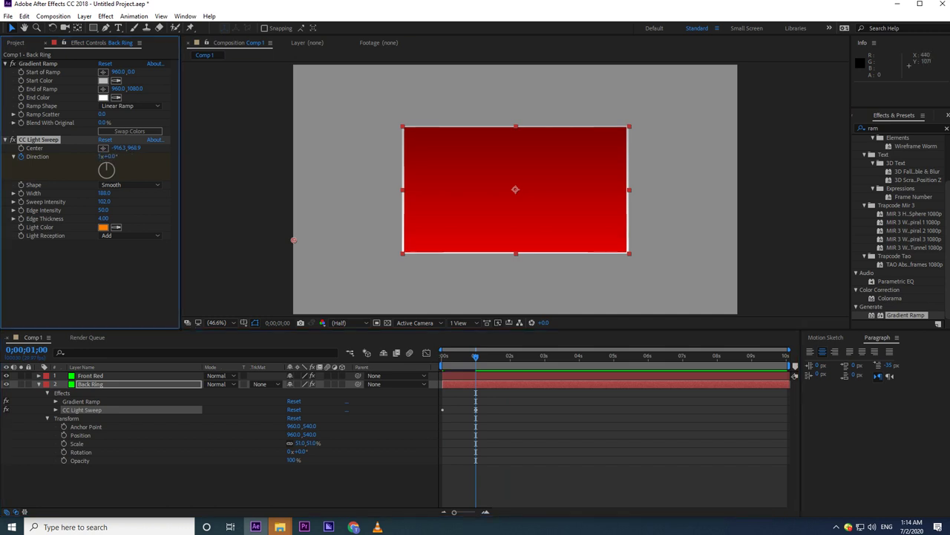
Step: Return to the first frame and play back the one-revolution sweep
{"action": "left_click_drag", "start_coordinate": [475, 357], "coordinate": [442, 357]}
{"action": "key", "text": "space"}
{"action": "key", "text": "space"}
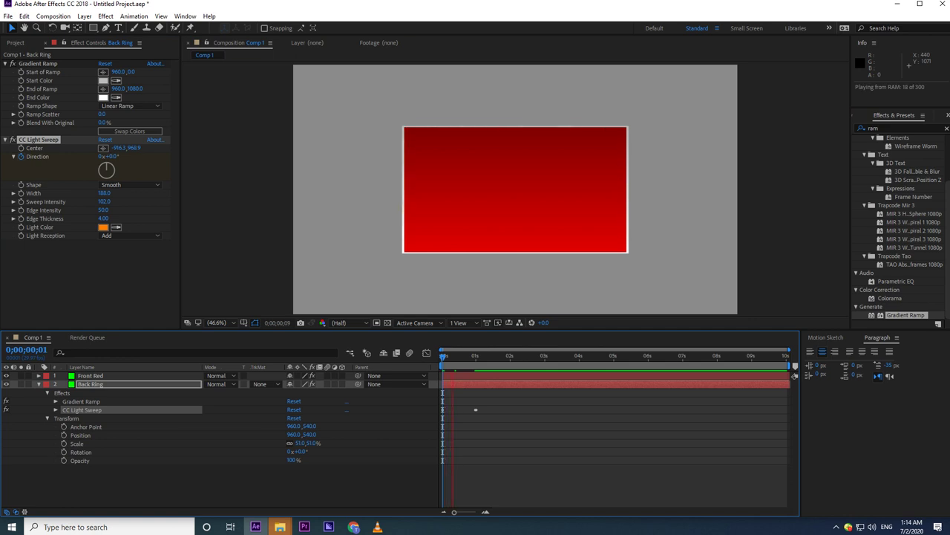
{"action": "key", "text": "space"}
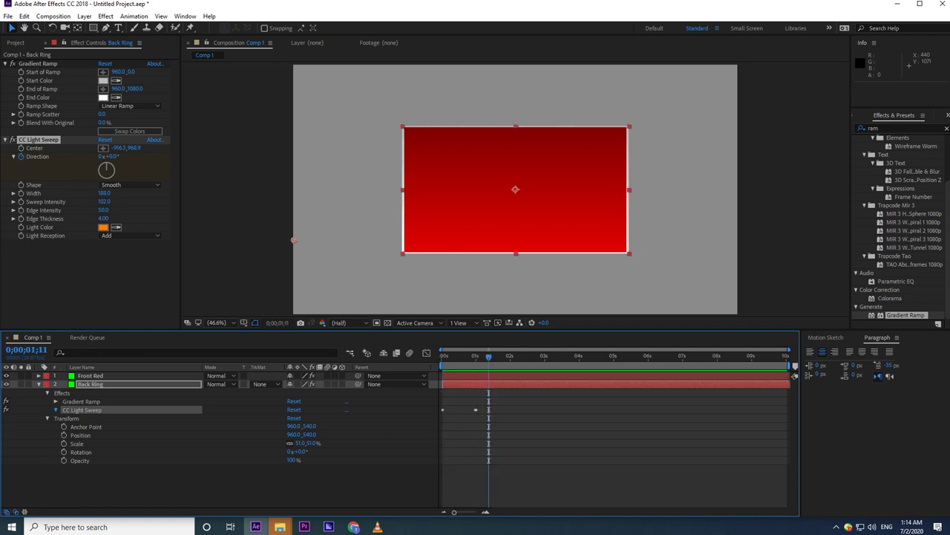
Step: Reveal CC Light Sweep's direction keyframes in the timeline and delete the one at 0;00;01;00
{"action": "left_click", "coordinate": [55, 410]}
{"action": "key", "text": "="}
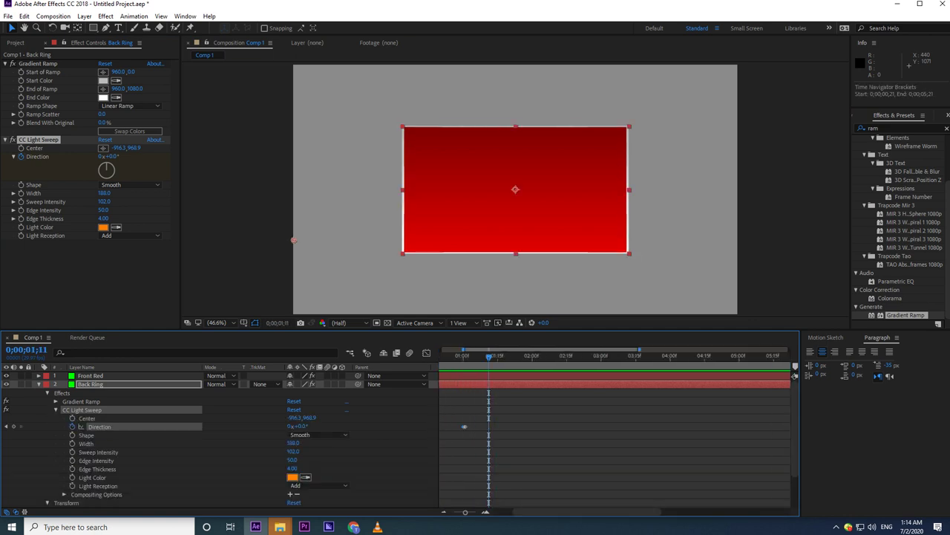
{"action": "left_click", "coordinate": [461, 357]}
{"action": "key", "text": "="}
{"action": "key", "text": "="}
{"action": "key", "text": "="}
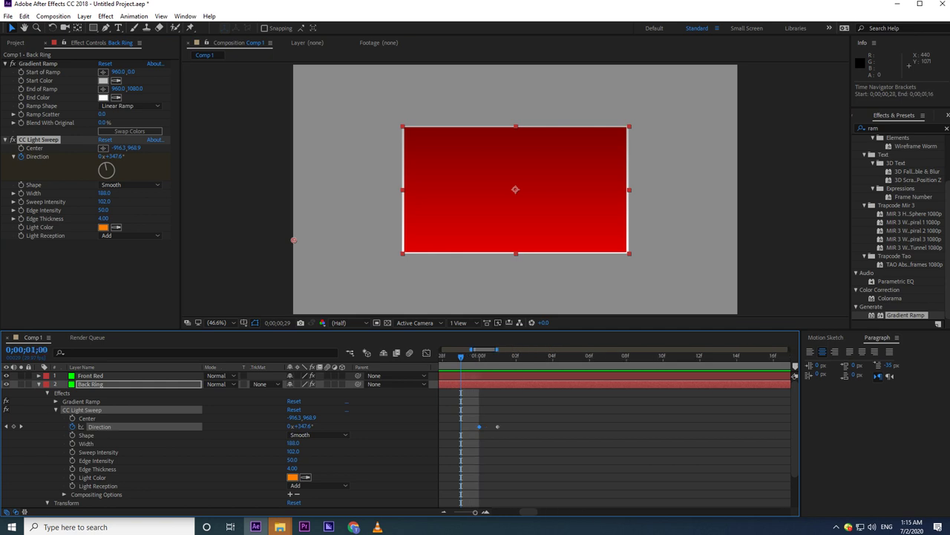
{"action": "key", "text": "Page_Down"}
{"action": "key", "text": "Page_Down"}
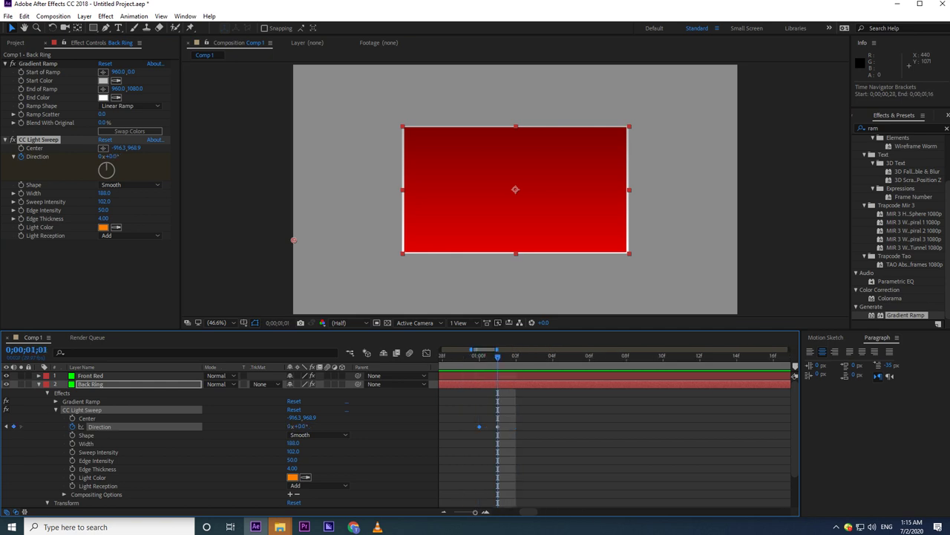
{"action": "key", "text": "Delete"}
Step: Go back to the first frame, show the whole composition duration and preview the animation
{"action": "key", "text": "Page_Up"}
{"action": "key", "text": "Page_Up"}
{"action": "key", "text": "Page_Up"}
{"action": "key", "text": "Page_Up"}
{"action": "key", "text": "Page_Up"}
{"action": "key", "text": "Page_Up"}
{"action": "key", "text": "Page_Up"}
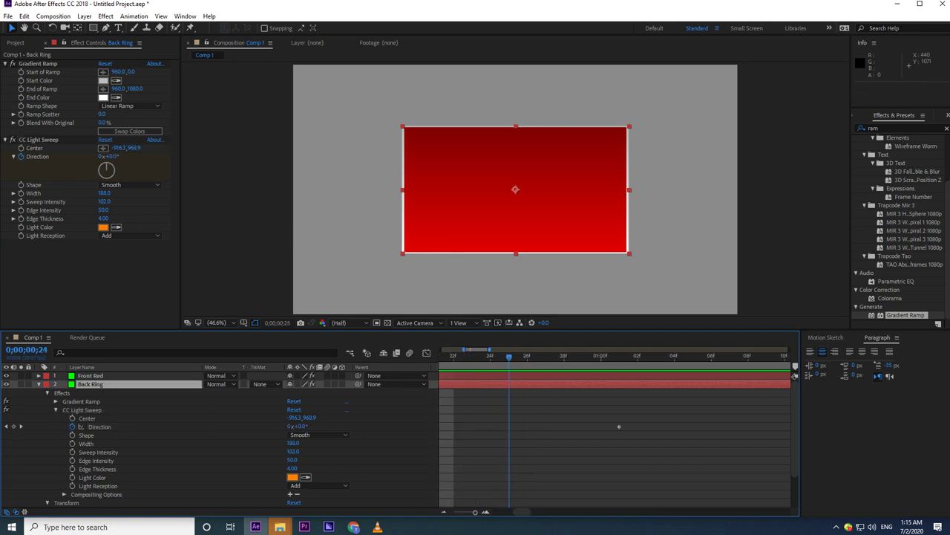
{"action": "key", "text": "Page_Up"}
{"action": "key", "text": "Page_Up"}
{"action": "key", "text": "Page_Up"}
{"action": "key", "text": "Page_Up"}
{"action": "key", "text": "Page_Up"}
{"action": "key", "text": "Page_Up"}
{"action": "key", "text": "Page_Up"}
{"action": "key", "text": "Page_Up"}
{"action": "key", "text": "Page_Up"}
{"action": "key", "text": "Page_Up"}
{"action": "key", "text": "Page_Up"}
{"action": "key", "text": "Page_Up"}
{"action": "key", "text": "Page_Up"}
{"action": "key", "text": "Page_Up"}
{"action": "key", "text": "Page_Up"}
{"action": "key", "text": "Page_Up"}
{"action": "key", "text": "Page_Up"}
{"action": "key", "text": "-"}
{"action": "key", "text": "-"}
{"action": "key", "text": "-"}
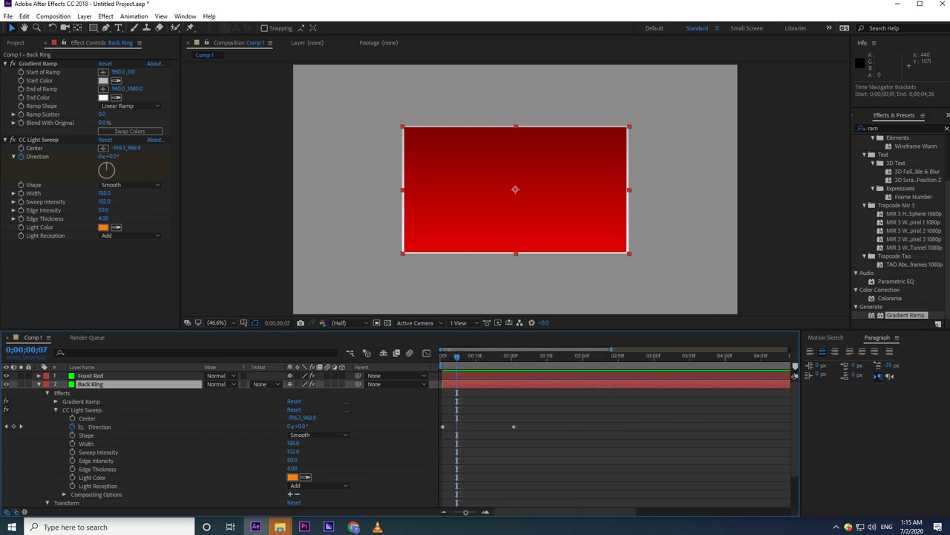
{"action": "key", "text": "-"}
{"action": "key", "text": "Home"}
{"action": "key", "text": "space"}
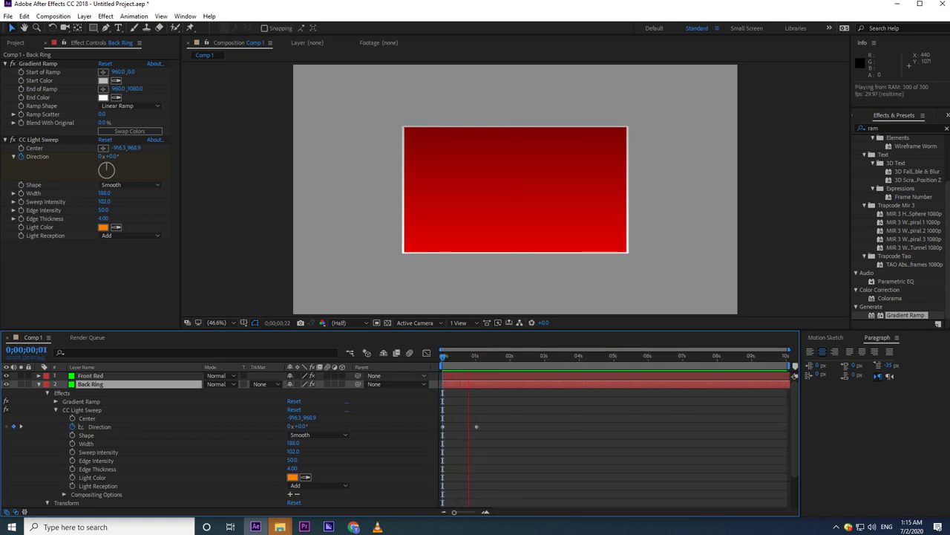
{"action": "key", "text": "space"}
Step: Delete the remaining direction keyframe near one second and set the light sweep's direction to one full revolution at 0;00;01;00
{"action": "left_click_drag", "start_coordinate": [468, 398], "coordinate": [496, 437]}
{"action": "key", "text": "Delete"}
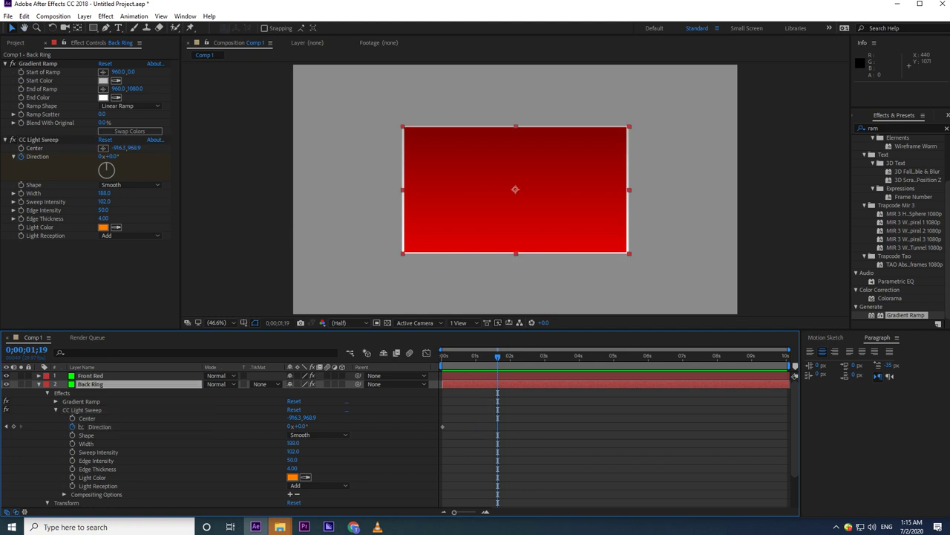
{"action": "left_click", "coordinate": [476, 357]}
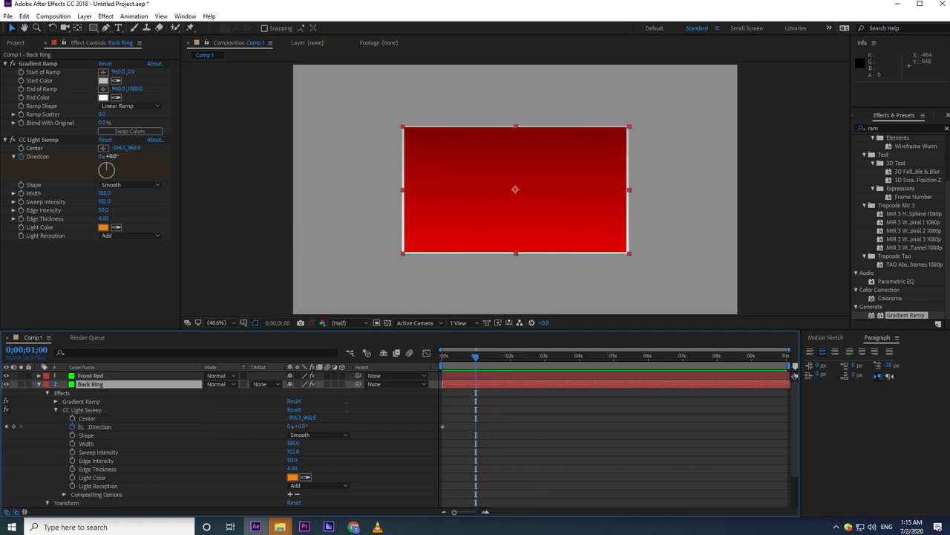
{"action": "left_click", "coordinate": [101, 157]}
{"action": "type", "text": "1"}
{"action": "key", "text": "Return"}
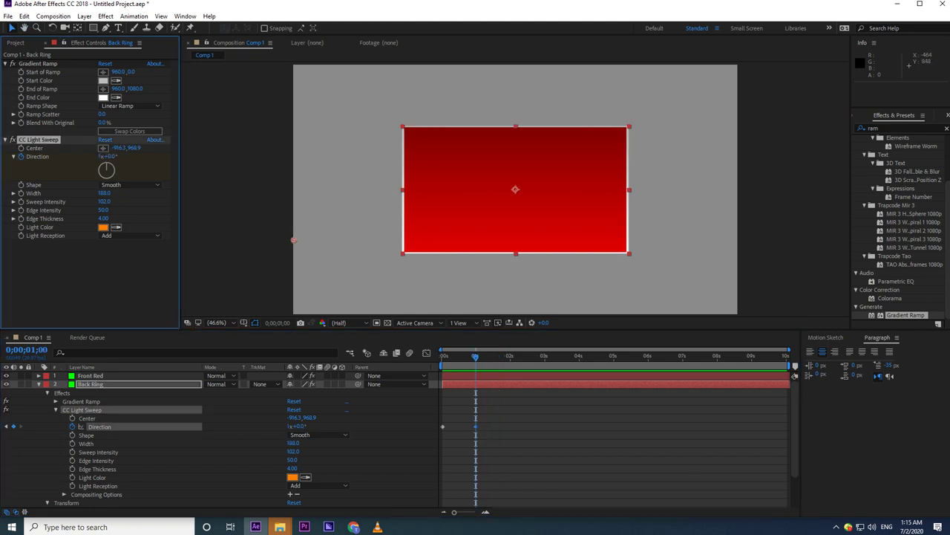
Step: Preview the revolving light sweep from the first frame
{"action": "left_click", "coordinate": [443, 358]}
{"action": "key", "text": "space"}
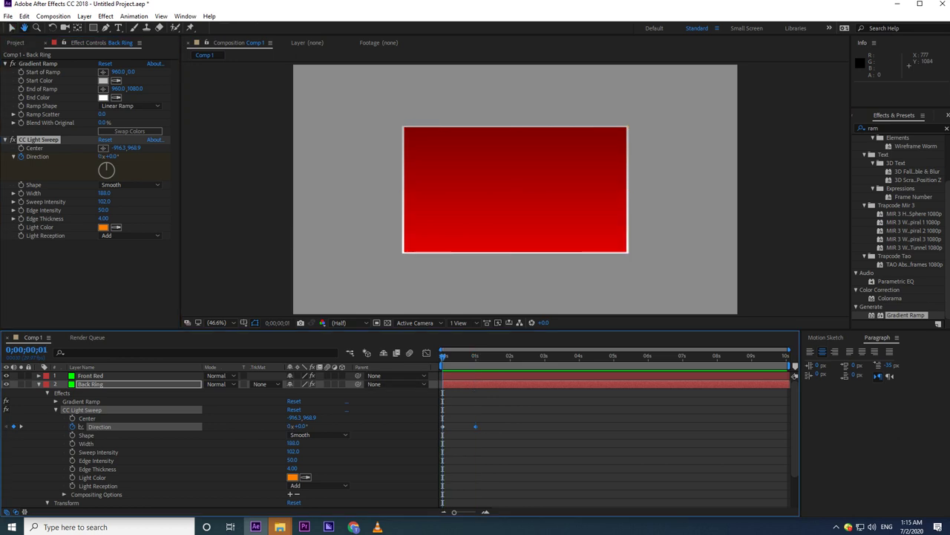
{"action": "key", "text": "space"}
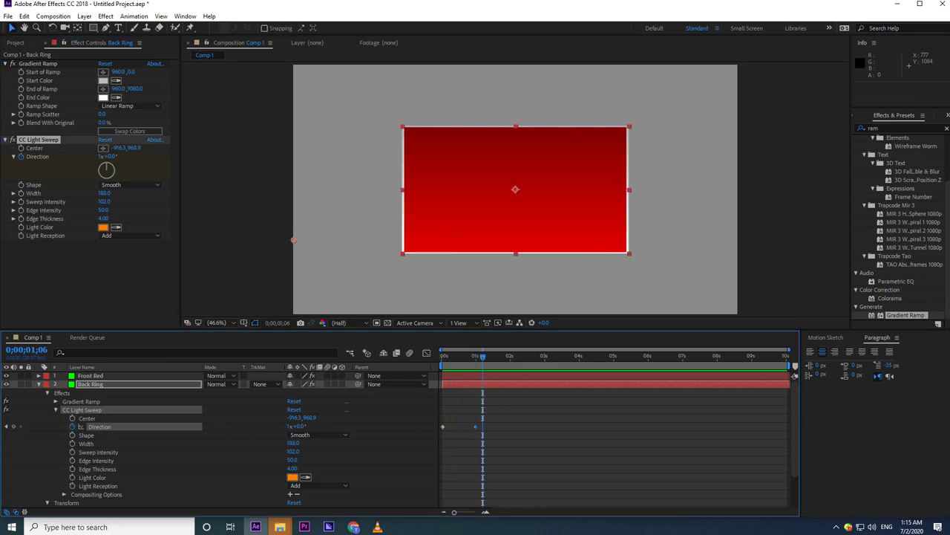
Step: Move the second direction keyframe to the end of the 10-second composition and preview the slower sweep
{"action": "left_click_drag", "start_coordinate": [476, 426], "coordinate": [739, 426]}
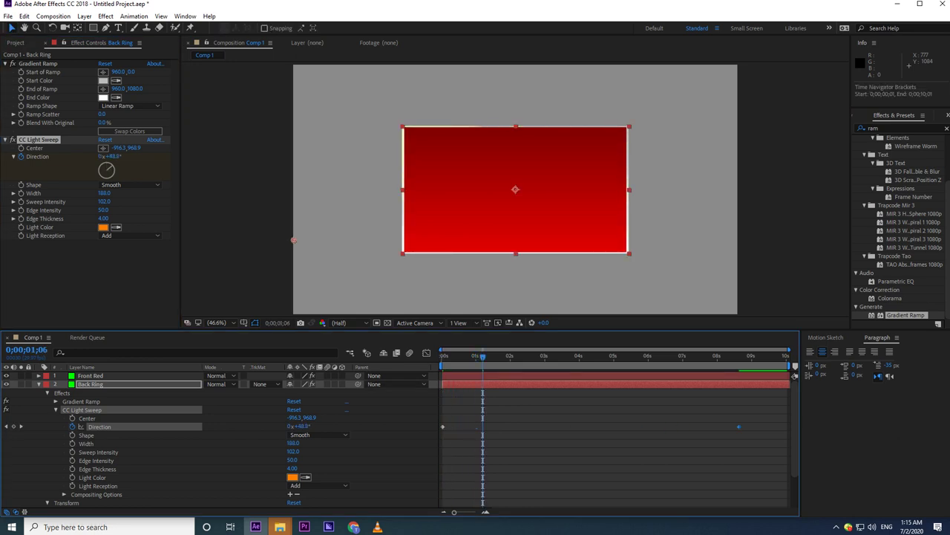
{"action": "left_click_drag", "start_coordinate": [741, 426], "coordinate": [787, 426]}
{"action": "key", "text": "space"}
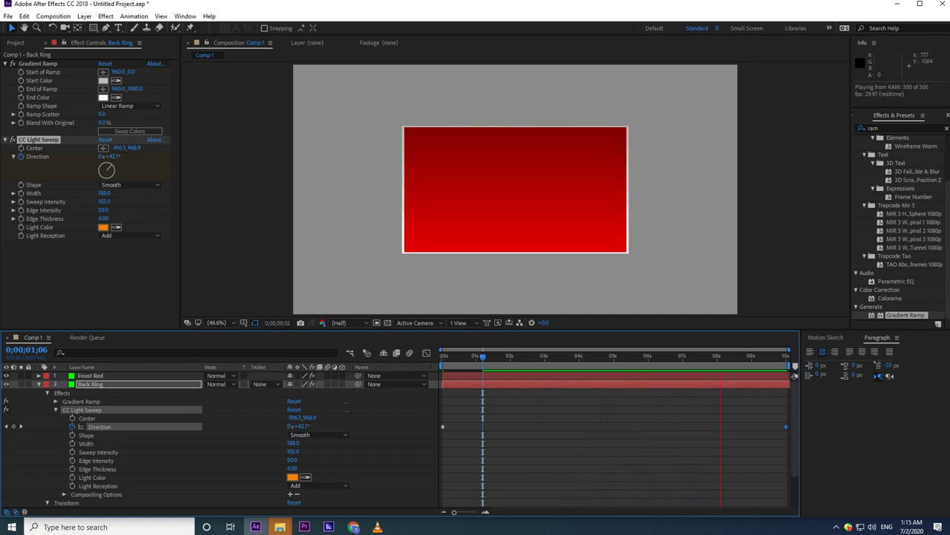
{"action": "key", "text": "space"}
Step: Pre-compose Front Red and Back Ring into Pre-comp 1, moving all attributes into the new composition
{"action": "left_click", "coordinate": [39, 384]}
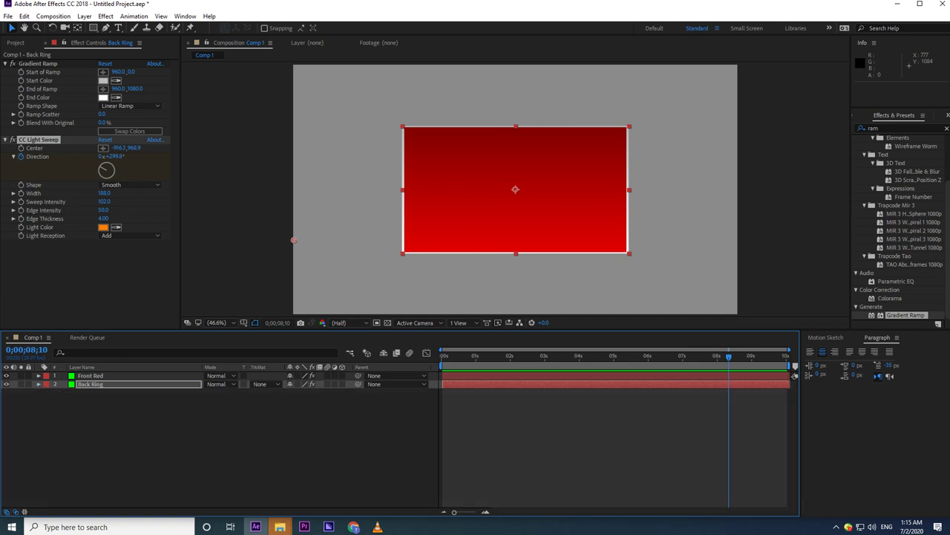
{"action": "left_click", "coordinate": [149, 445]}
{"action": "left_click_drag", "start_coordinate": [443, 356], "coordinate": [459, 357]}
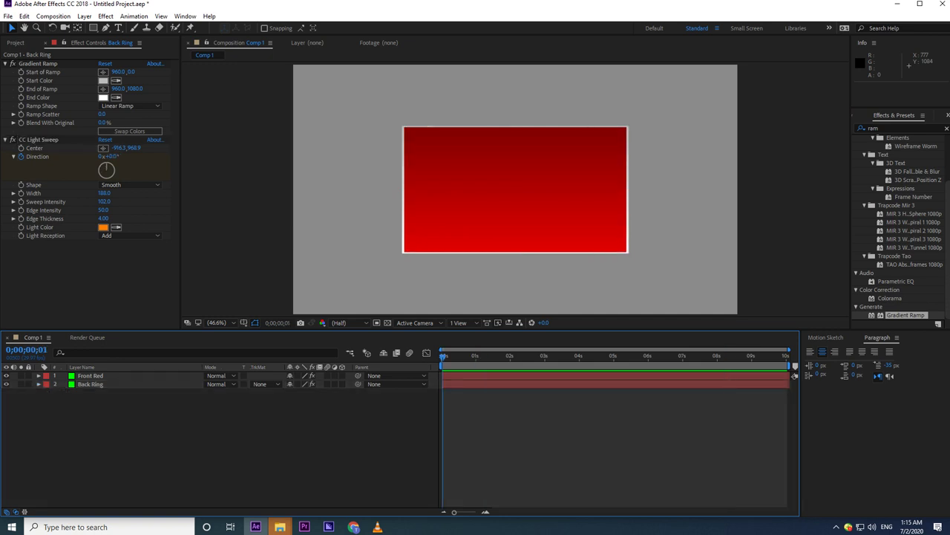
{"action": "key", "text": "ctrl+a"}
{"action": "right_click", "coordinate": [98, 377]}
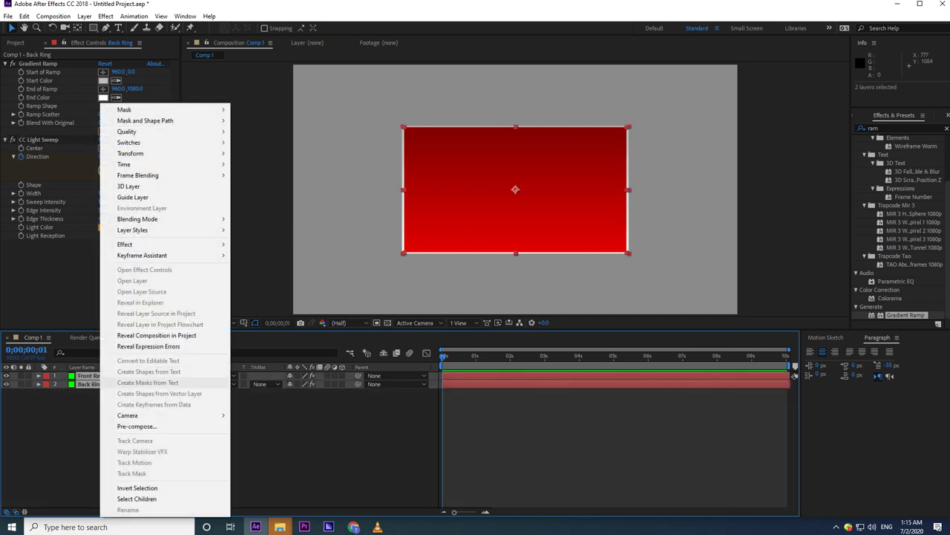
{"action": "left_click", "coordinate": [141, 427]}
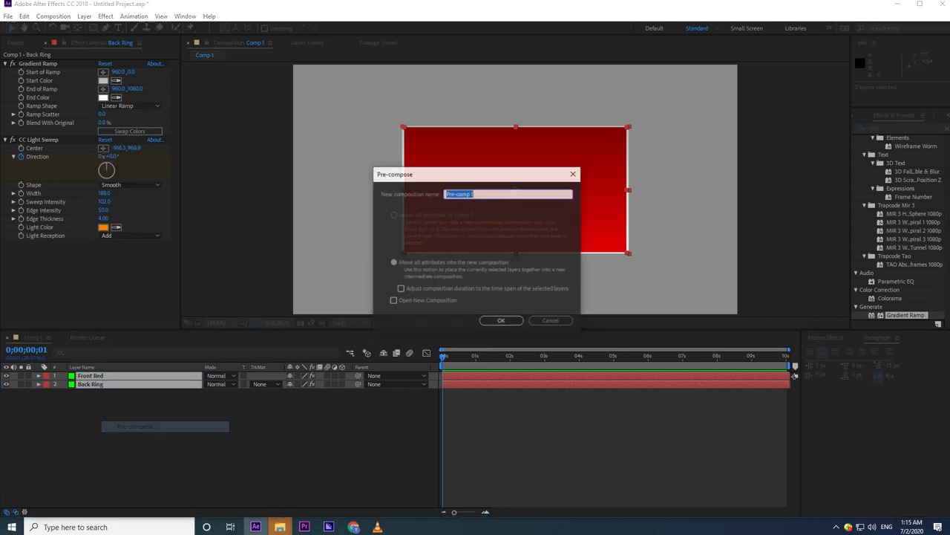
{"action": "left_click", "coordinate": [496, 320]}
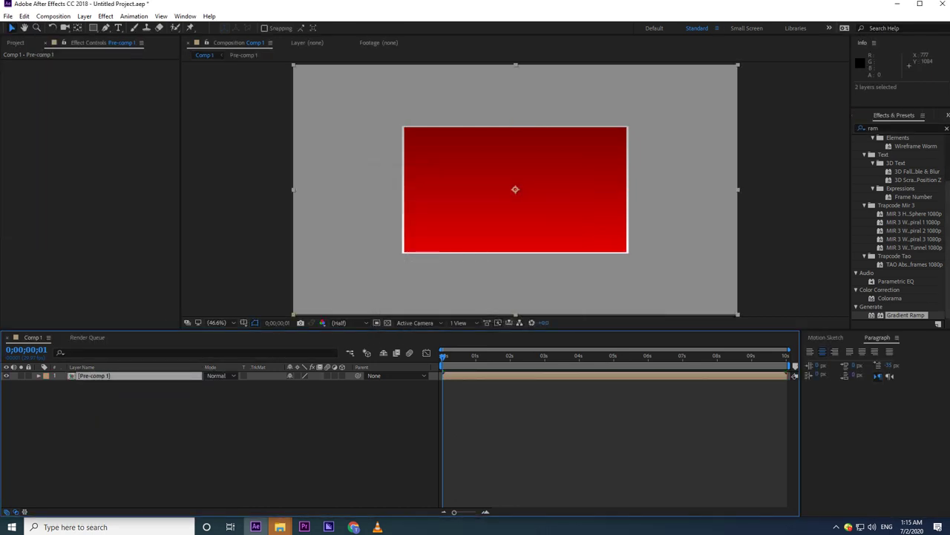
Step: Show the transform properties of Pre-comp 1 and make it a 3D layer
{"action": "left_click", "coordinate": [39, 376]}
{"action": "left_click", "coordinate": [47, 384]}
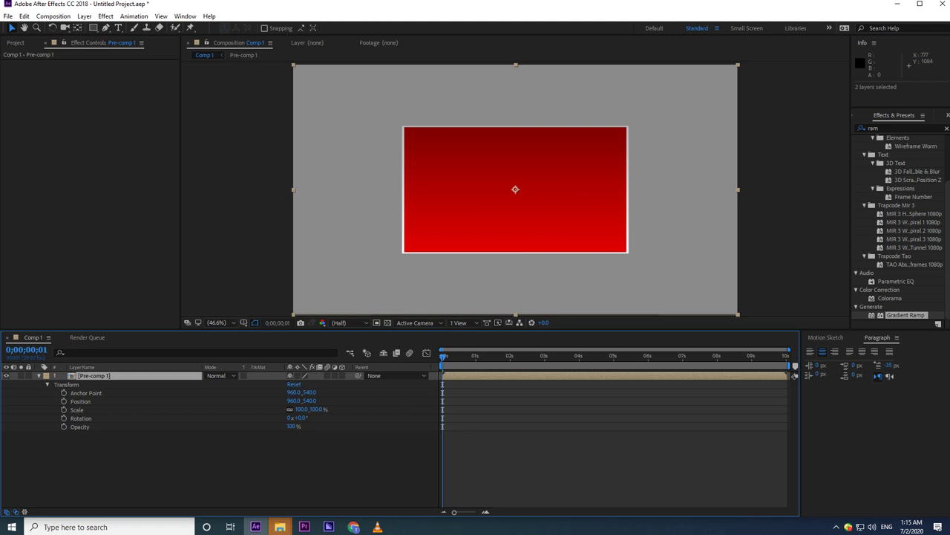
{"action": "left_click", "coordinate": [342, 375]}
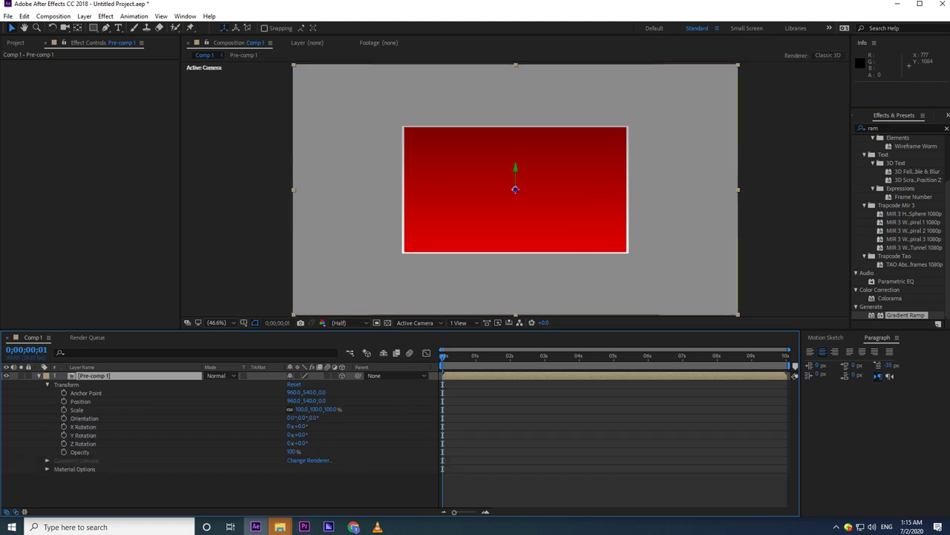
Step: Tilt Pre-comp 1 slightly negative on X and to -10° on Y, and keyframe its Y Rotation at the first frame
{"action": "mouse_move", "coordinate": [300, 434]}
{"action": "left_mouse_down"}
{"action": "mouse_move", "coordinate": [291, 443]}
{"action": "mouse_move", "coordinate": [291, 427]}
{"action": "mouse_move", "coordinate": [319, 434]}
{"action": "mouse_move", "coordinate": [291, 435]}
{"action": "left_mouse_up"}
{"action": "key", "text": "ctrl+z"}
{"action": "key", "text": "ctrl+z"}
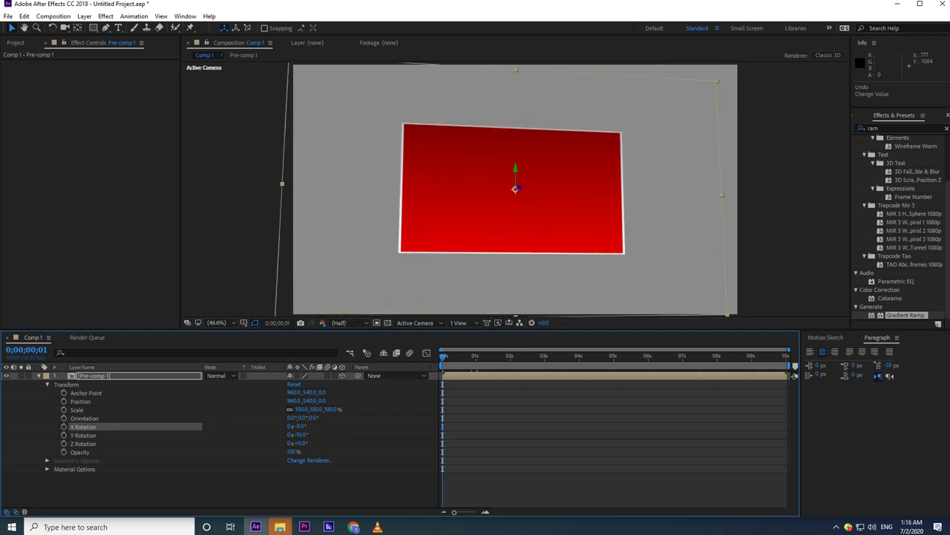
{"action": "left_click", "coordinate": [64, 436]}
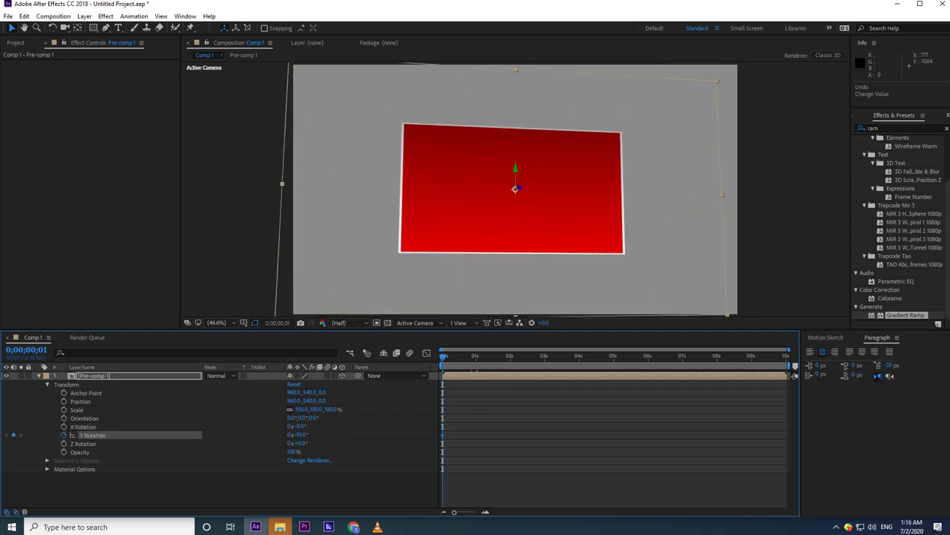
Step: Move the Y Rotation keyframe of Pre-comp 1 from the first frame to the 9-second mark
{"action": "left_click_drag", "start_coordinate": [443, 434], "coordinate": [736, 434]}
{"action": "left_click", "coordinate": [752, 356]}
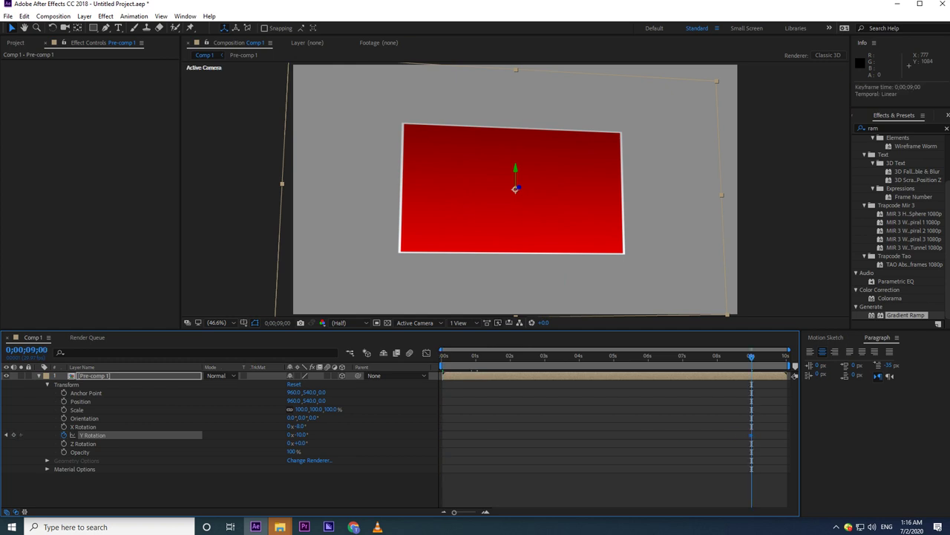
Step: Try Y Rotation values of 2° and about -208° at the end of the composition, and undo them
{"action": "key", "text": "End"}
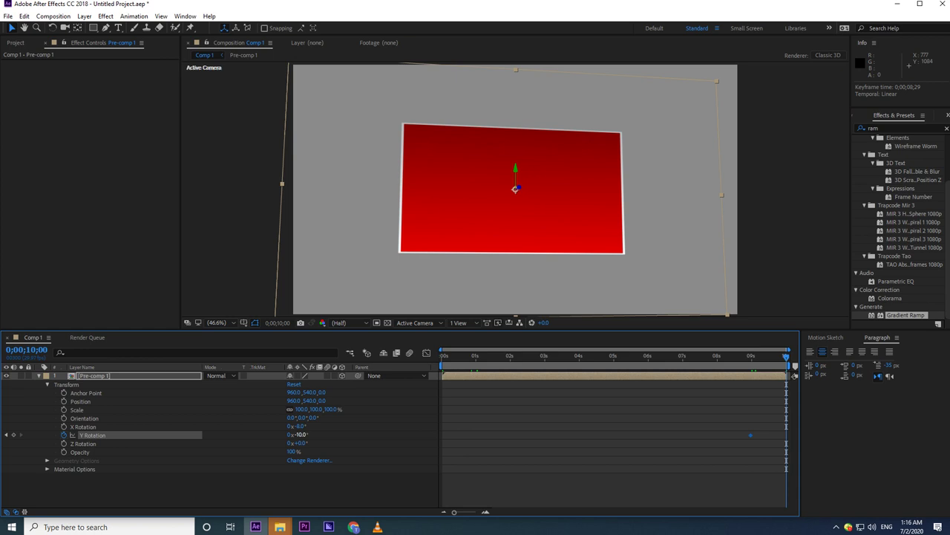
{"action": "left_click", "coordinate": [300, 435]}
{"action": "type", "text": "2"}
{"action": "key", "text": "Return"}
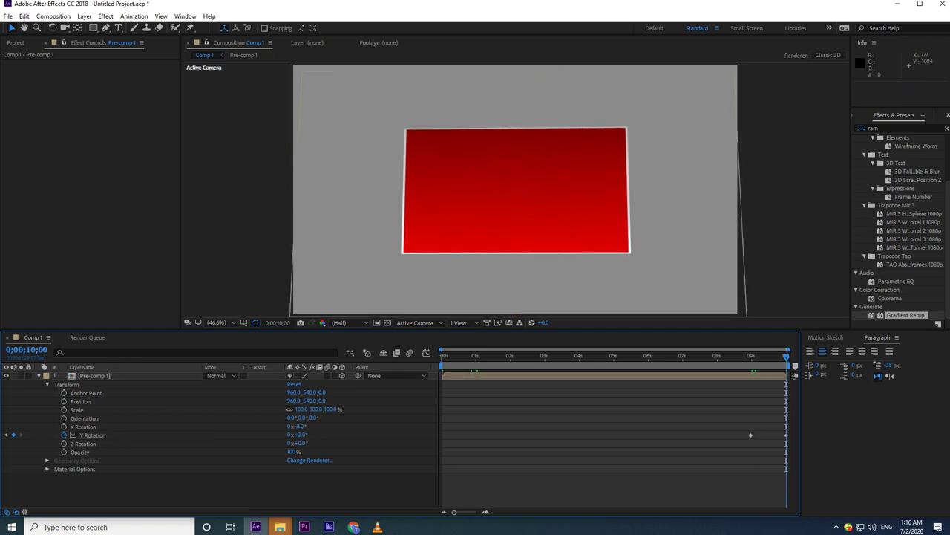
{"action": "left_click_drag", "start_coordinate": [301, 435], "coordinate": [193, 435]}
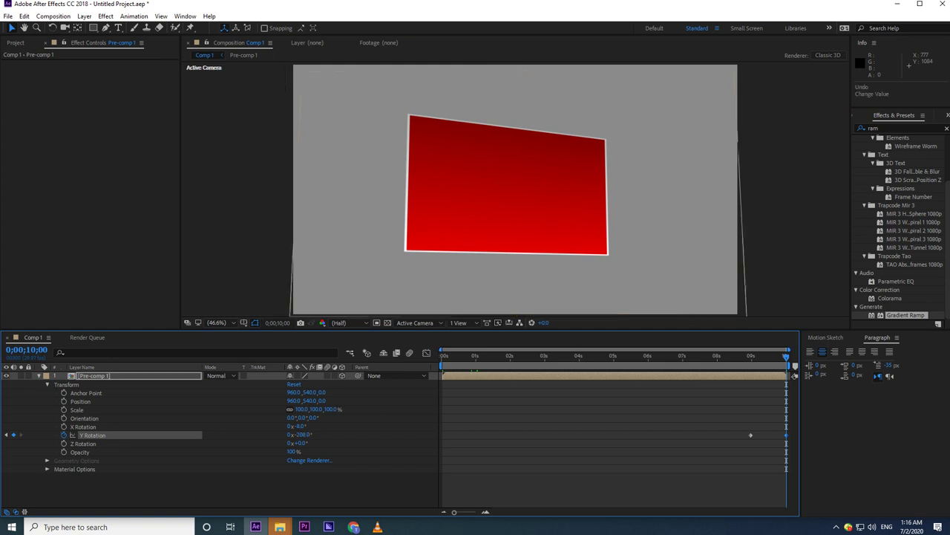
{"action": "key", "text": "ctrl+z"}
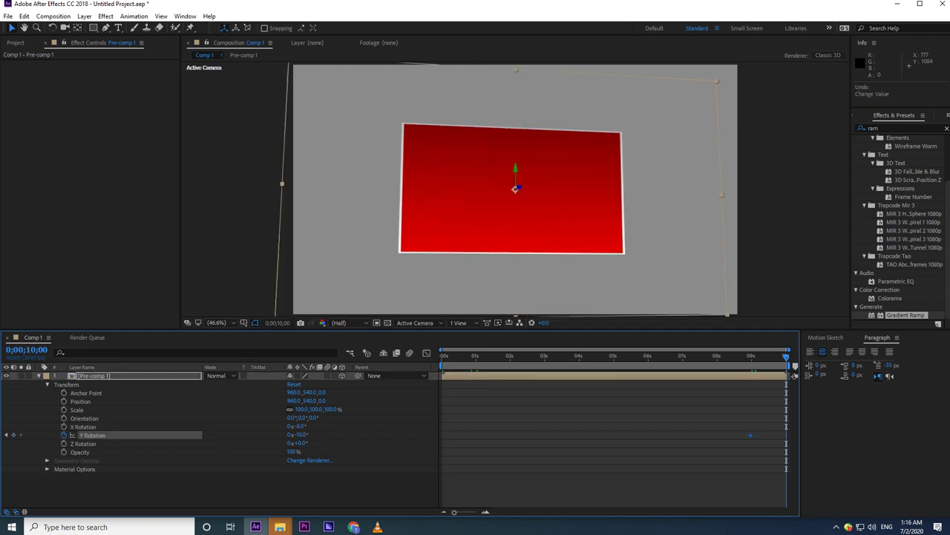
Step: Try 210°, -210° and 200° as the ending Y Rotation of Pre-comp 1 at 10 seconds
{"action": "left_click", "coordinate": [299, 434]}
{"action": "type", "text": "210"}
{"action": "key", "text": "Return"}
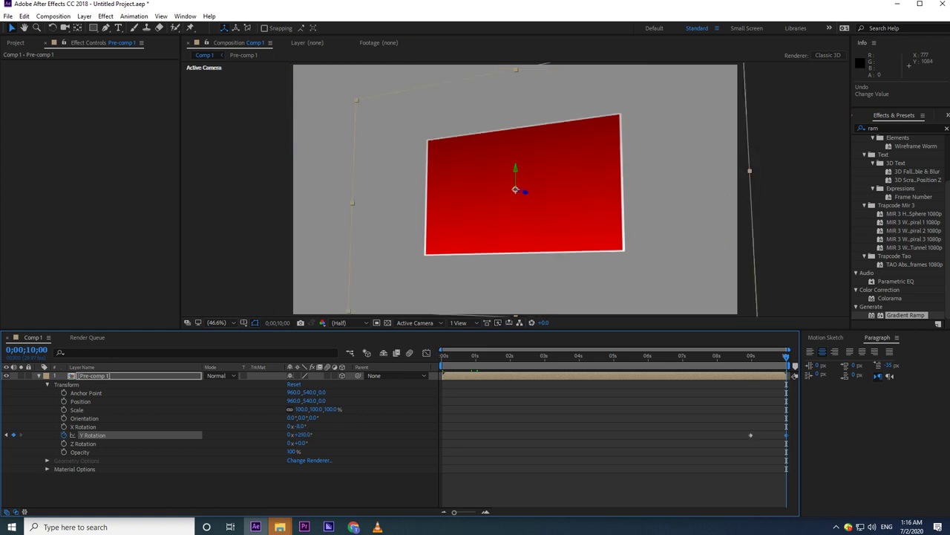
{"action": "left_click", "coordinate": [301, 435]}
{"action": "type", "text": "-210"}
{"action": "key", "text": "Return"}
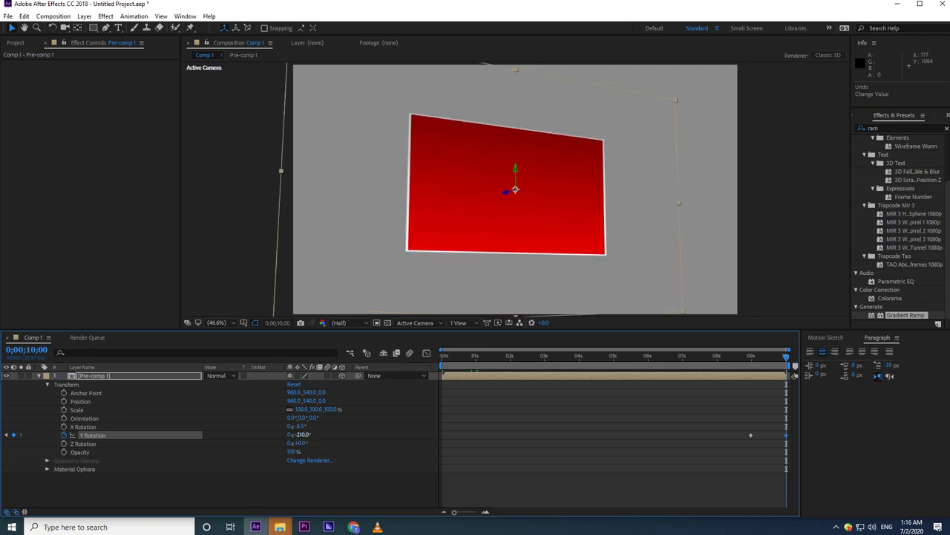
{"action": "left_click", "coordinate": [300, 435]}
{"action": "type", "text": "200"}
{"action": "key", "text": "Return"}
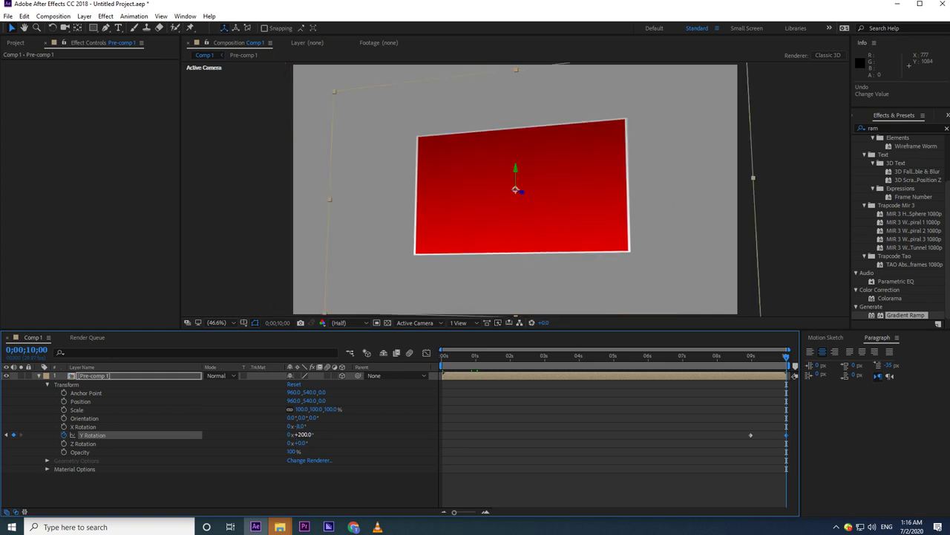
Step: Undo the trial Y Rotation changes at the end of the composition
{"action": "key", "text": "ctrl+z"}
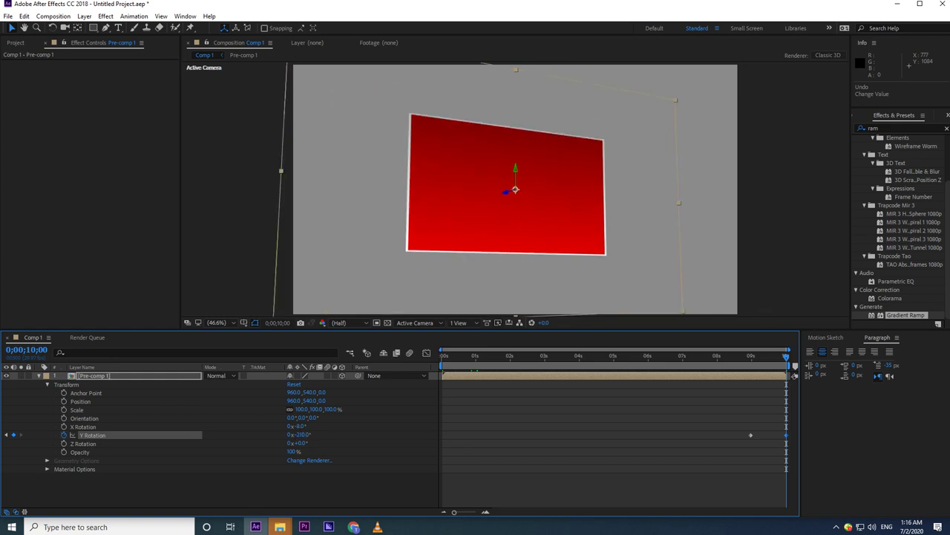
{"action": "key", "text": "ctrl+z"}
{"action": "key", "text": "ctrl+z"}
{"action": "key", "text": "ctrl+z"}
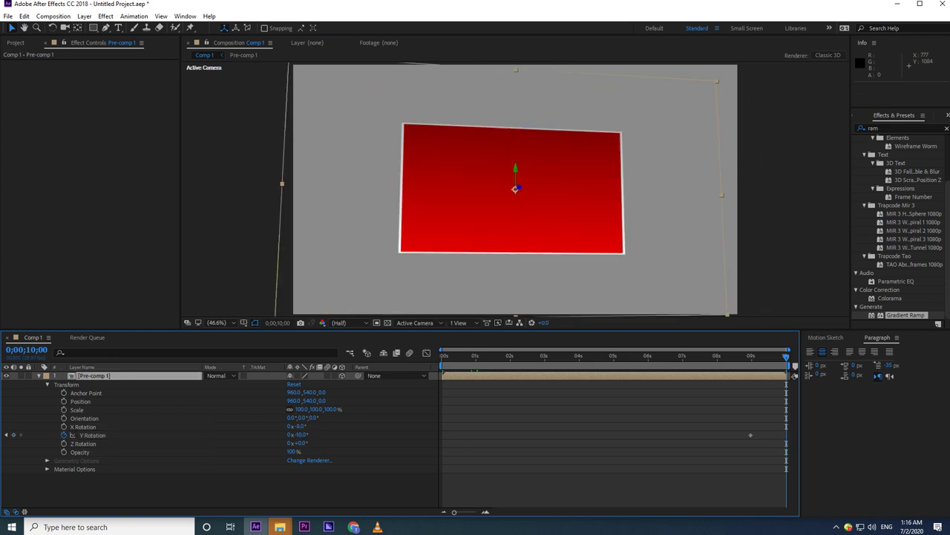
Step: Set Pre-comp 1's Y Rotation to 0° on the existing keyframe near 9 seconds
{"action": "left_click_drag", "start_coordinate": [746, 356], "coordinate": [751, 357]}
{"action": "left_click", "coordinate": [301, 435]}
{"action": "type", "text": "0"}
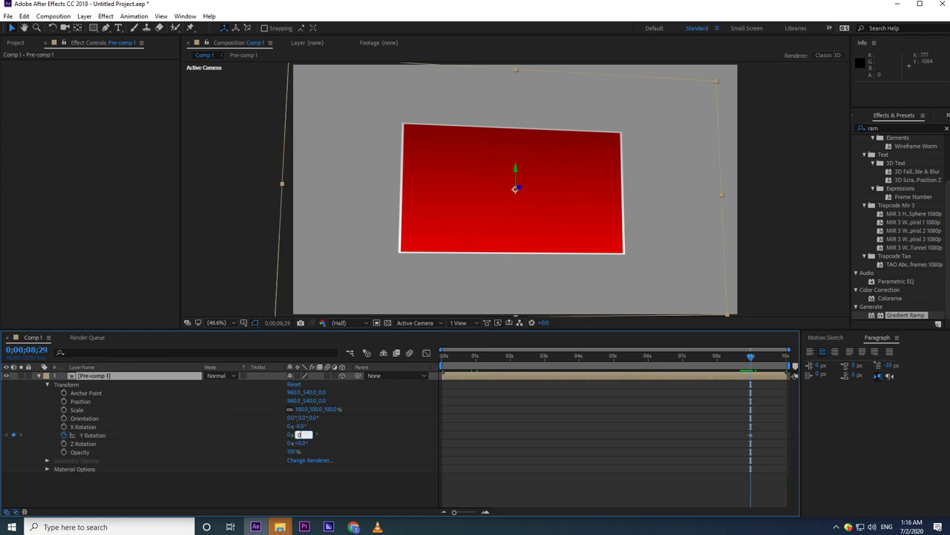
{"action": "key", "text": "Return"}
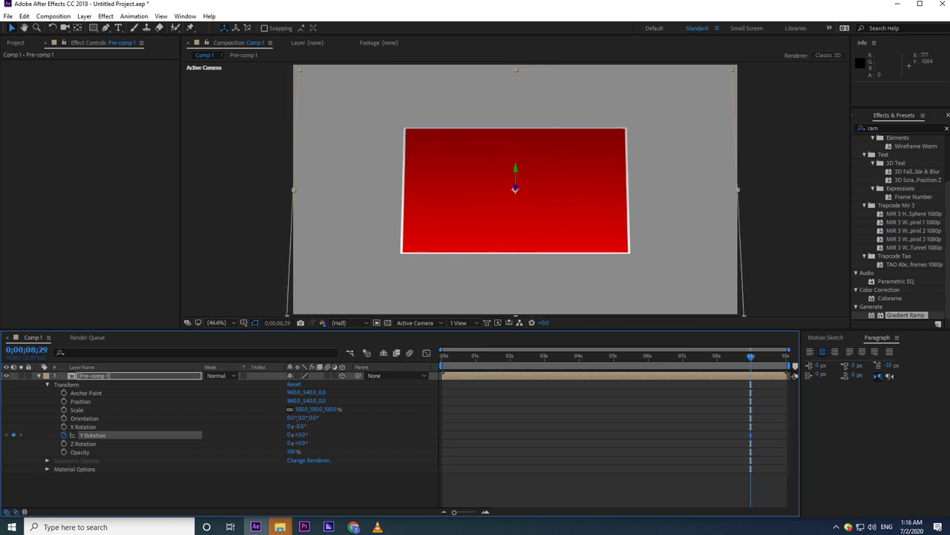
Step: Try a Y Rotation of 180° at the end of the composition and preview the turn
{"action": "key", "text": "End"}
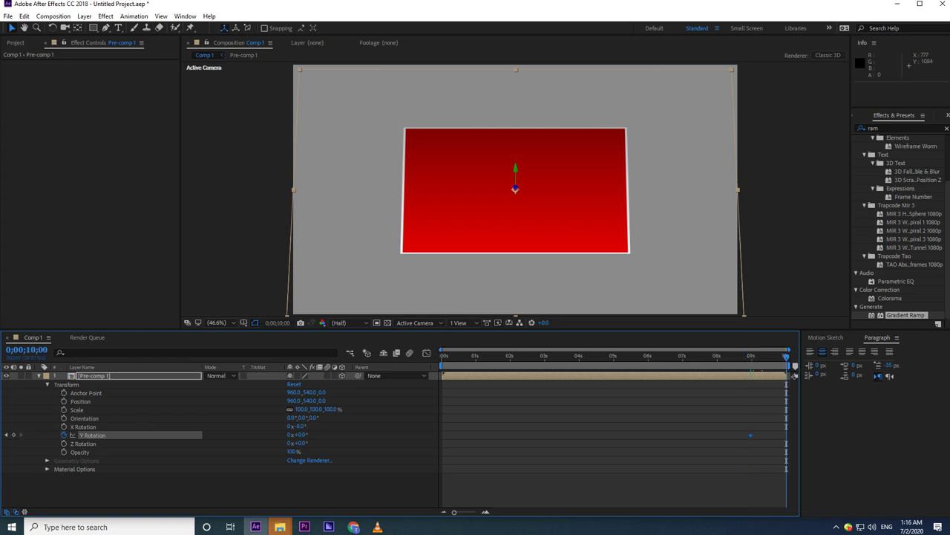
{"action": "left_click", "coordinate": [301, 434]}
{"action": "type", "text": "180"}
{"action": "key", "text": "Return"}
{"action": "key", "text": "space"}
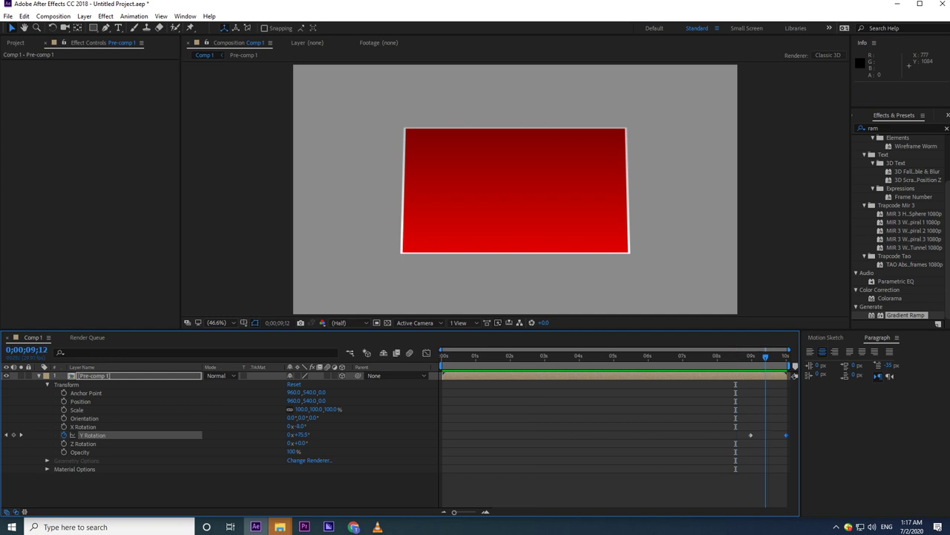
{"action": "key", "text": "space"}
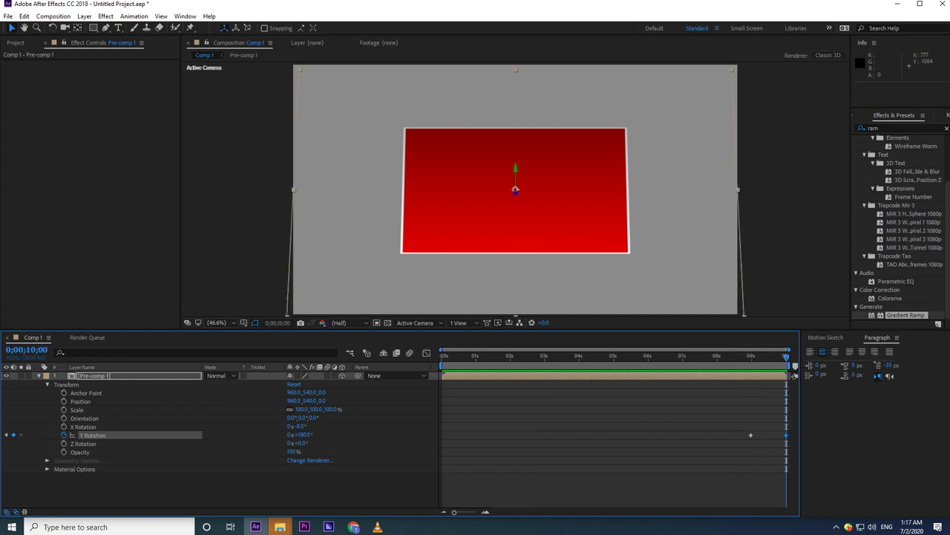
Step: Replace the Y Rotation keyframe at the composition's end with one at 360° and preview the full spin
{"action": "key", "text": "Delete"}
{"action": "left_click", "coordinate": [301, 435]}
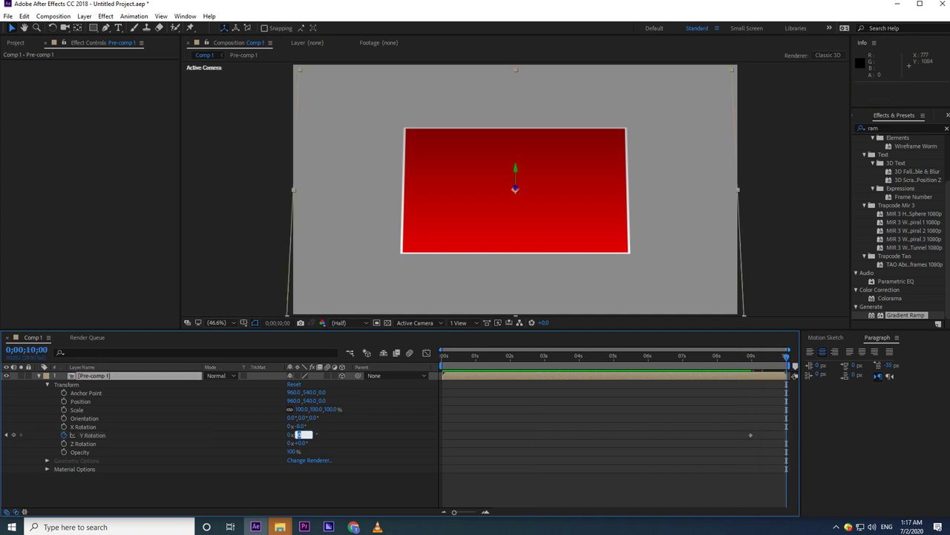
{"action": "type", "text": "360"}
{"action": "key", "text": "Return"}
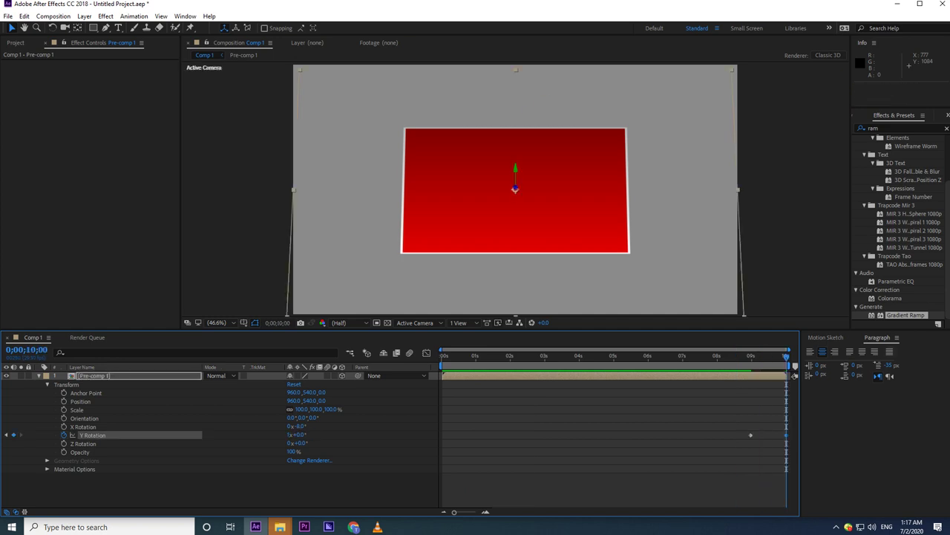
{"action": "left_click", "coordinate": [738, 356]}
{"action": "key", "text": "space"}
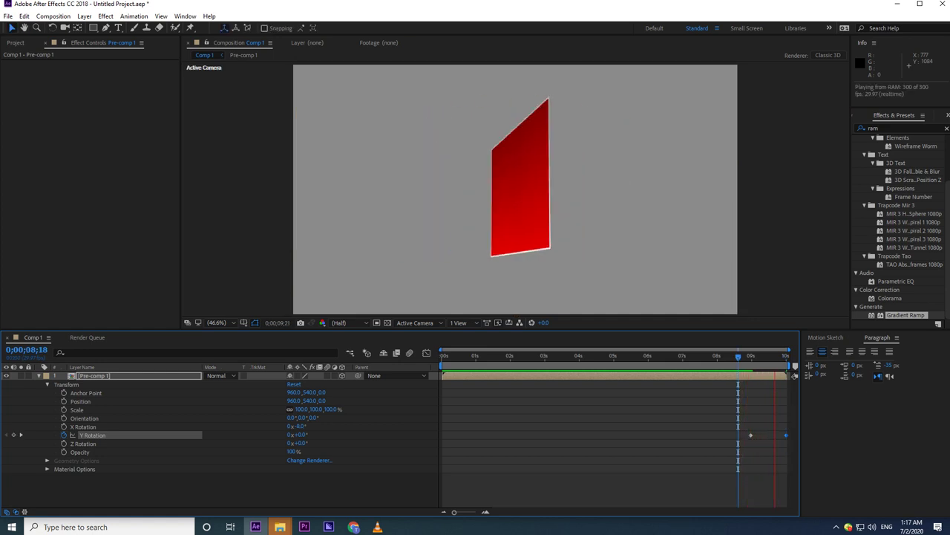
{"action": "key", "text": "space"}
Step: Move the starting keyframe of the spin to 0;00;09;08 and preview the shorter rotation
{"action": "left_click_drag", "start_coordinate": [751, 435], "coordinate": [761, 435]}
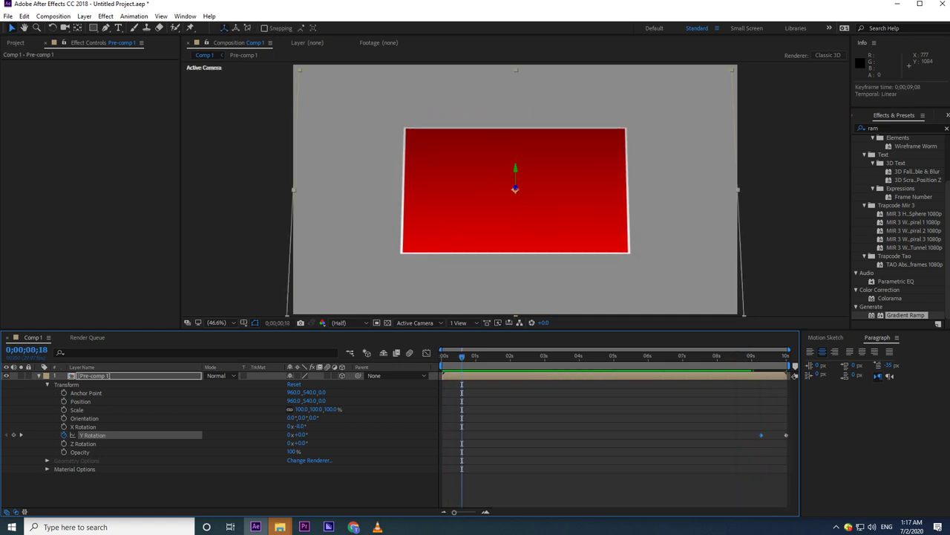
{"action": "left_click", "coordinate": [752, 356]}
{"action": "key", "text": "space"}
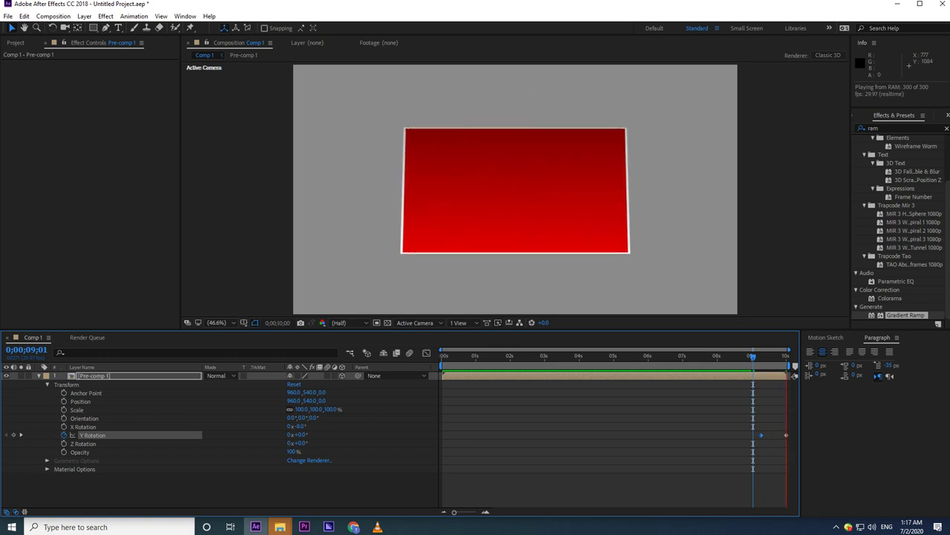
{"action": "key", "text": "space"}
Step: Apply Easy Ease to both Y Rotation keyframes of Pre-comp 1 and preview the smoothed spin
{"action": "left_click_drag", "start_coordinate": [765, 357], "coordinate": [761, 357]}
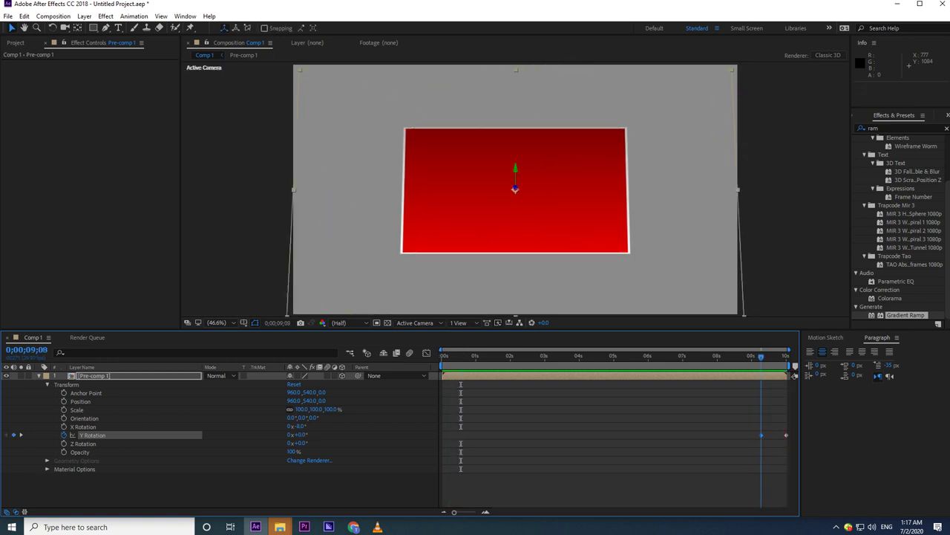
{"action": "key", "text": "space"}
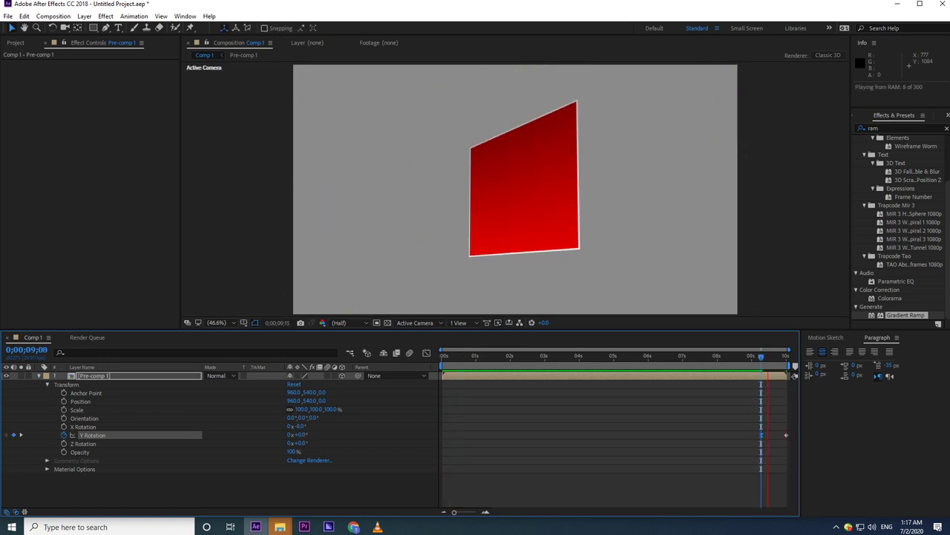
{"action": "key", "text": "space"}
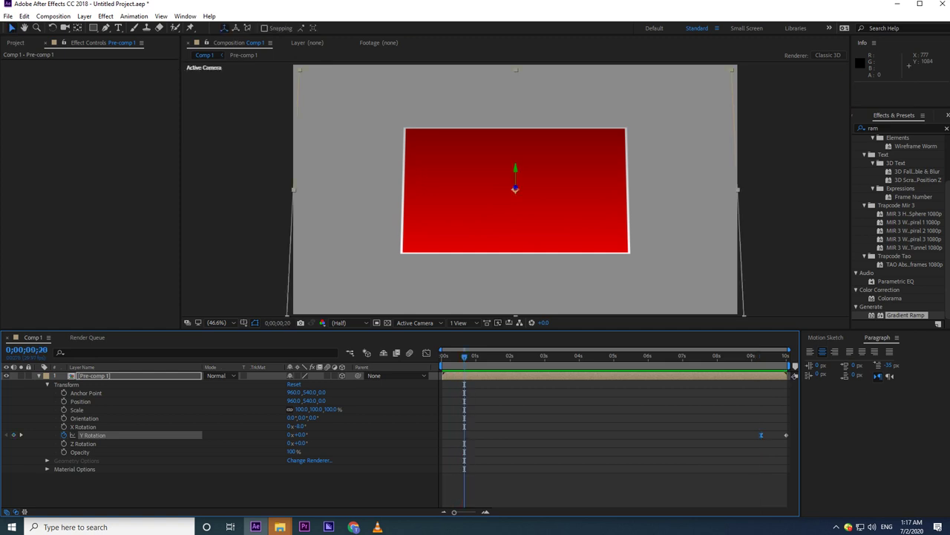
{"action": "left_click", "coordinate": [786, 435]}
{"action": "key", "text": "F9"}
{"action": "key", "text": "space"}
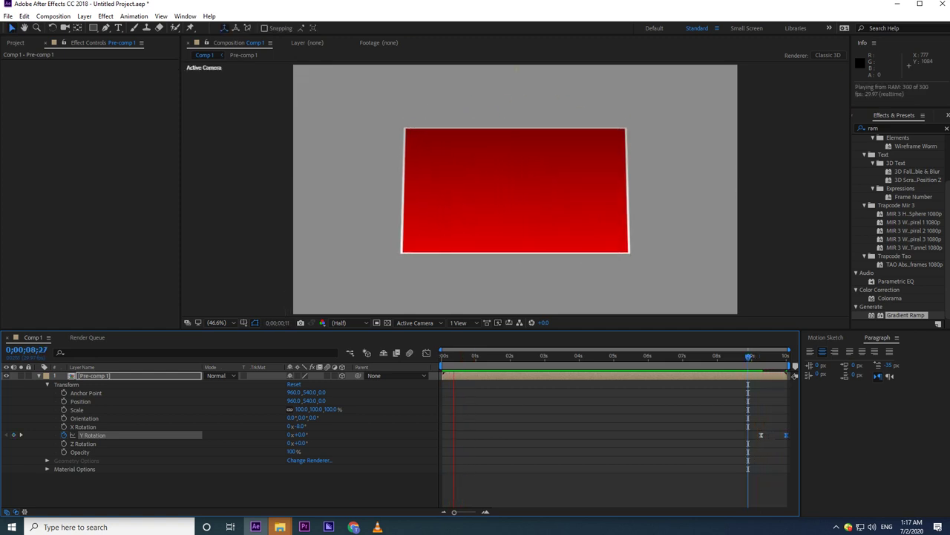
{"action": "key", "text": "space"}
Step: Try a Y Rotation of -8° on Pre-comp 1 at 0;00;00;15 and undo the added keyframe
{"action": "key", "text": "u"}
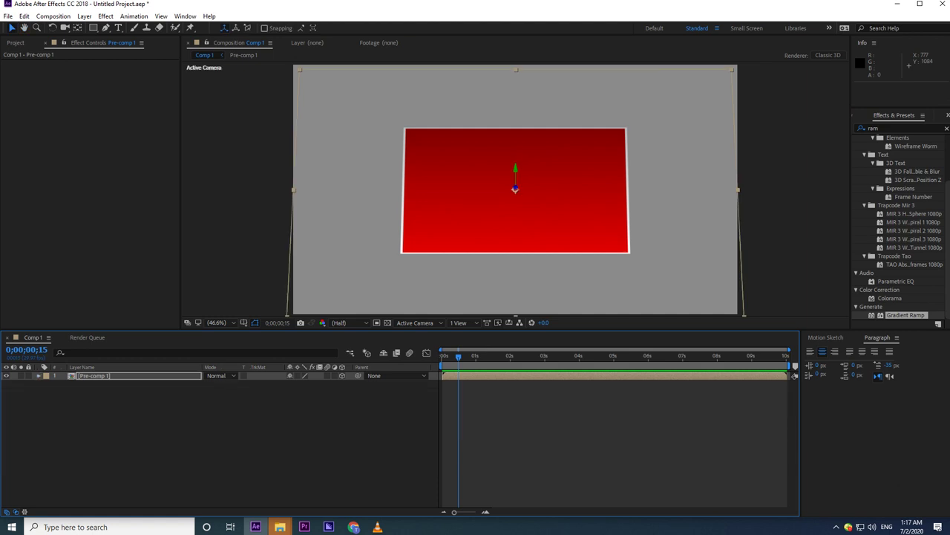
{"action": "key", "text": "ctrl+shift+a"}
{"action": "left_click", "coordinate": [38, 376]}
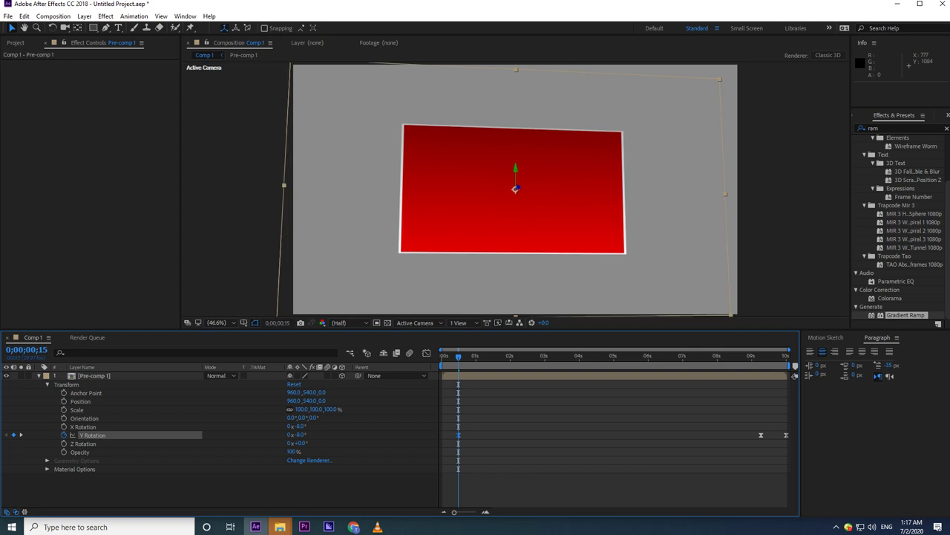
{"action": "left_click", "coordinate": [94, 375]}
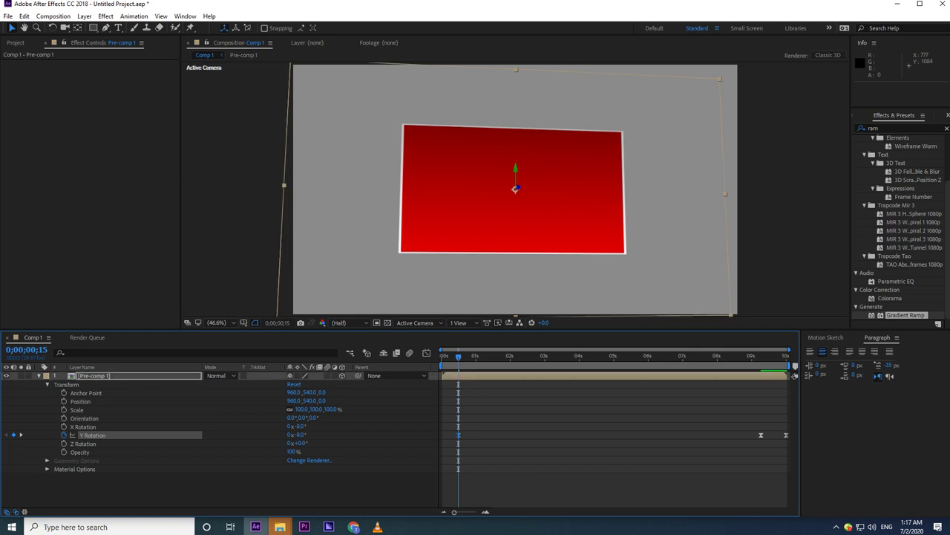
{"action": "left_click", "coordinate": [871, 526]}
{"action": "left_click", "coordinate": [791, 503]}
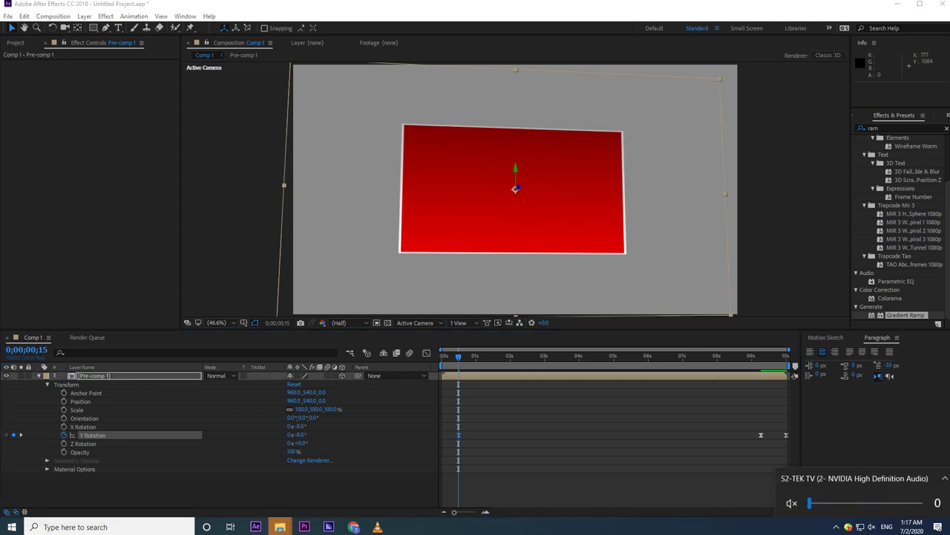
{"action": "key", "text": "ctrl+z"}
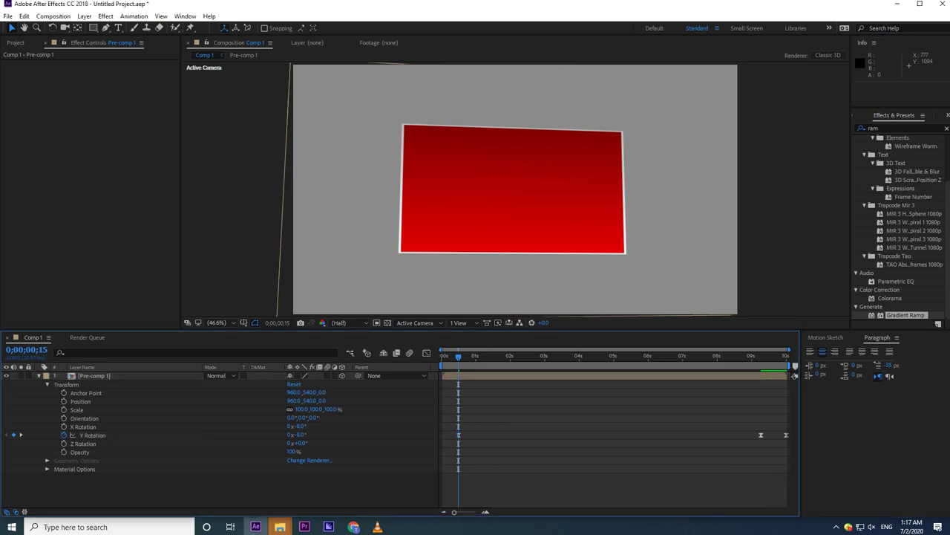
Step: Create a new composition from Comp 1 so that Comp 1 is nested in it as a layer
{"action": "key", "text": "Home"}
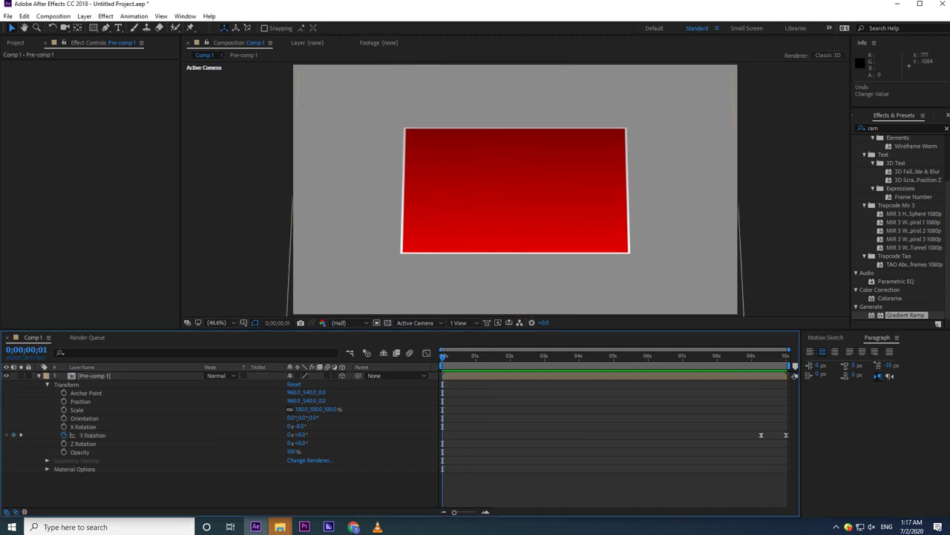
{"action": "left_click", "coordinate": [15, 43]}
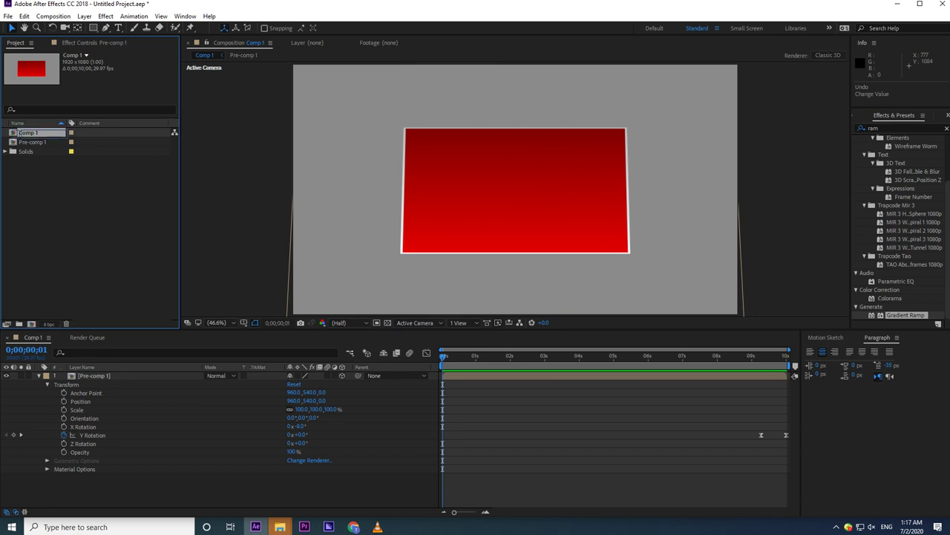
{"action": "left_click_drag", "start_coordinate": [31, 325], "coordinate": [31, 323]}
Step: Make the nested Comp 1 layer 3D and tilt it to -13° on Y and slightly negative on X
{"action": "left_click", "coordinate": [37, 375]}
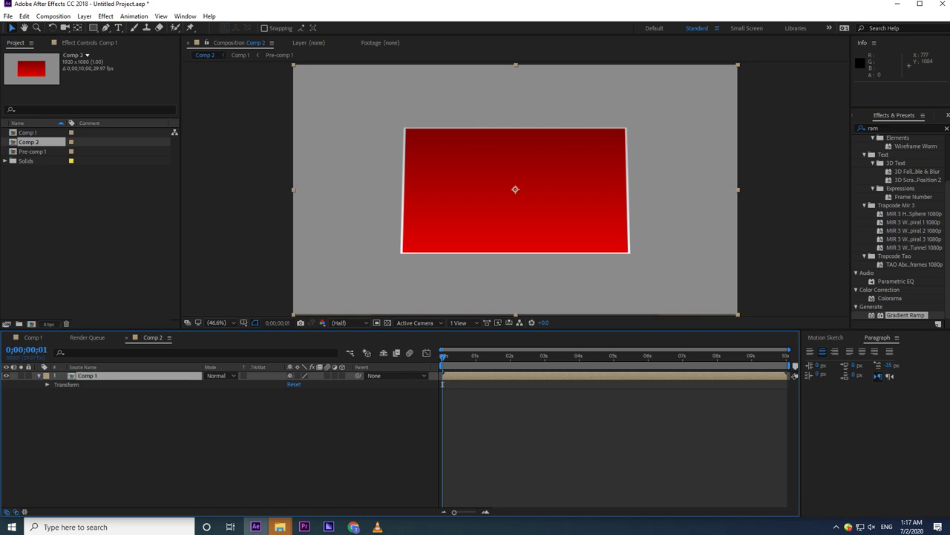
{"action": "left_click", "coordinate": [342, 376]}
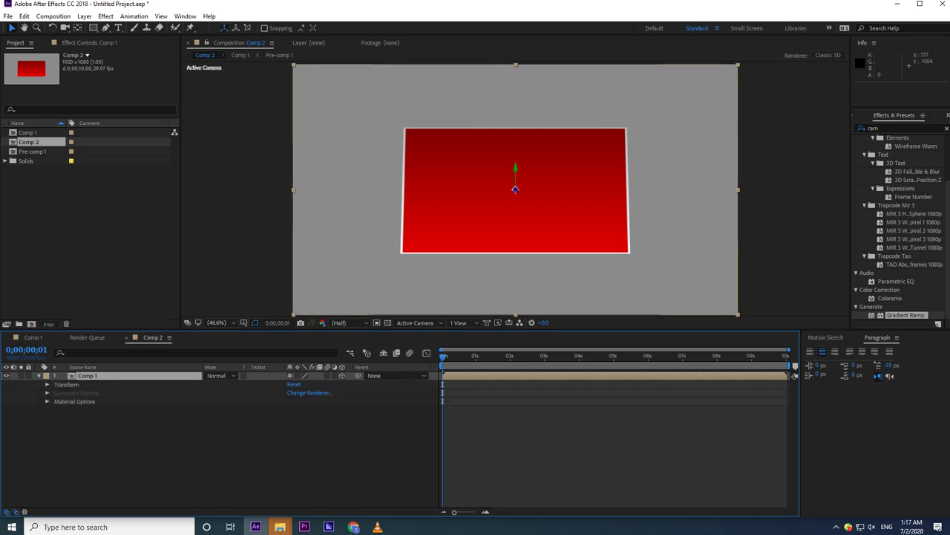
{"action": "left_click", "coordinate": [47, 384]}
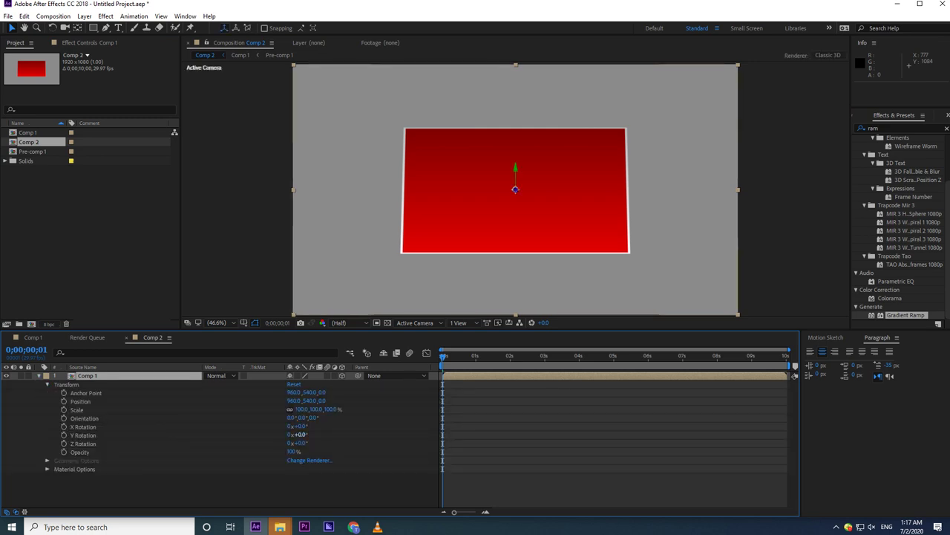
{"action": "left_click_drag", "start_coordinate": [302, 435], "coordinate": [289, 427]}
{"action": "key", "text": "Return"}
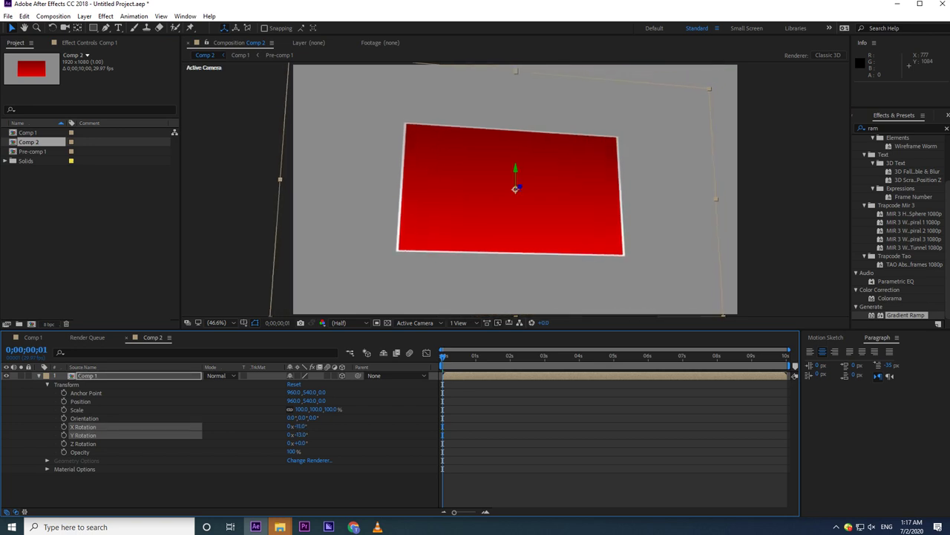
Step: Preview the tilted Comp 2 with its layer collapsed and open Pre-comp 1 from within Comp 1
{"action": "key", "text": "space"}
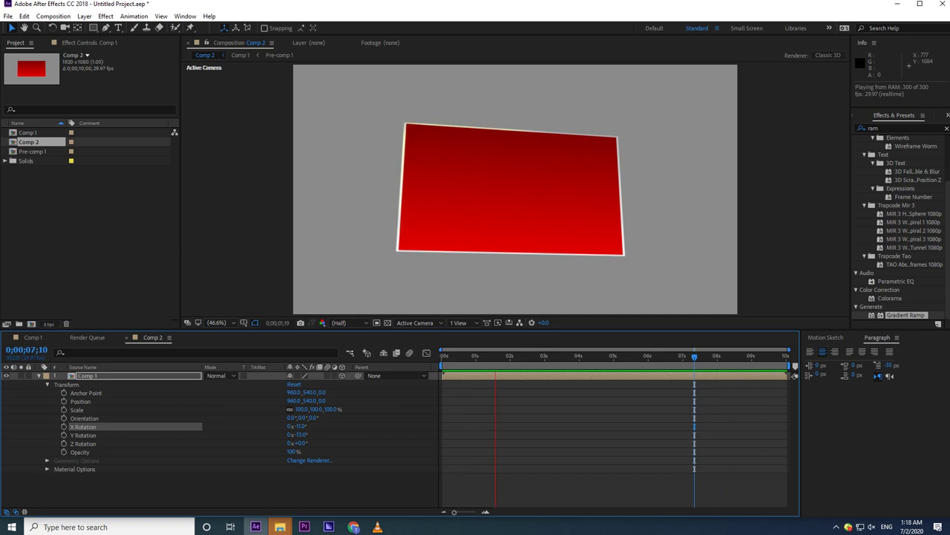
{"action": "key", "text": "u"}
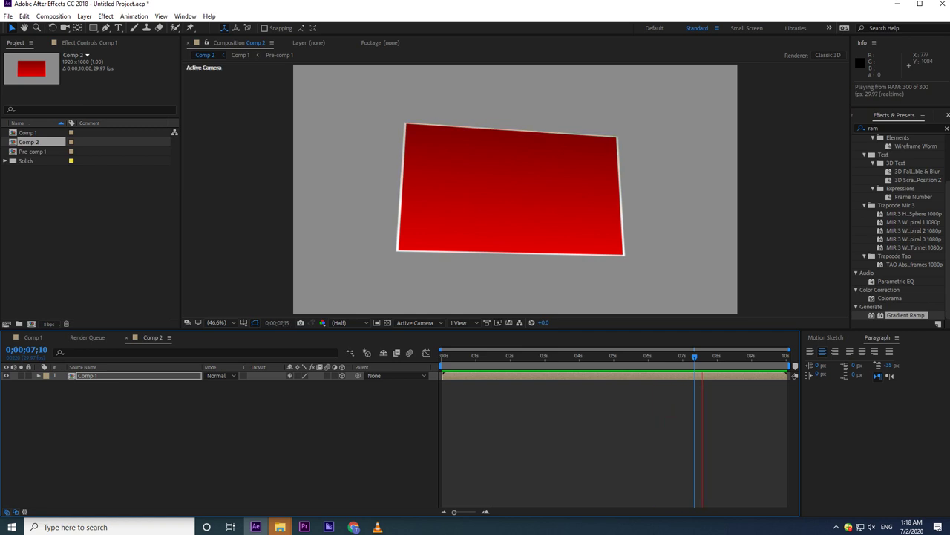
{"action": "key", "text": "space"}
{"action": "key", "text": "alt+shift+comma"}
{"action": "key", "text": "alt+shift+comma"}
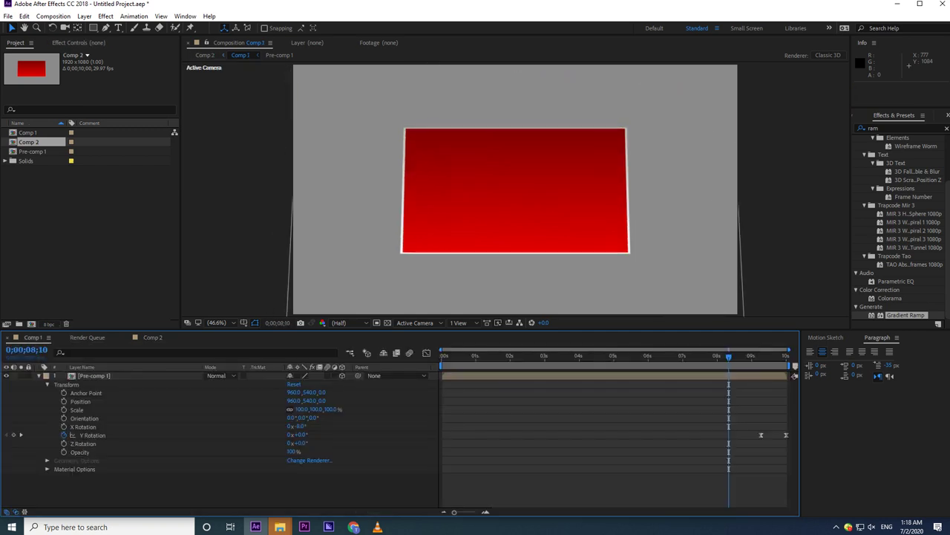
{"action": "double_click", "coordinate": [94, 376]}
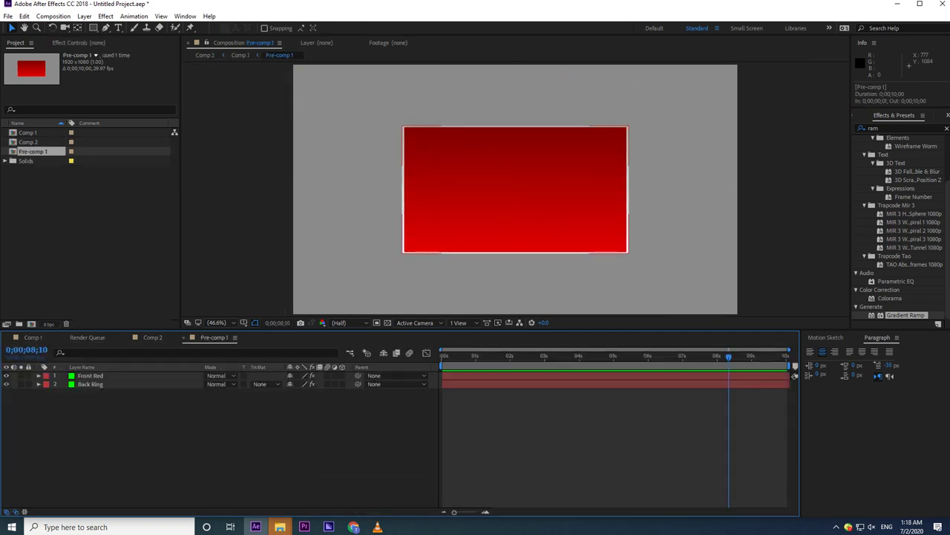
Step: Widen the Front Red layer slightly at its side edges to thin the visible vertical borders of Back Ring
{"action": "left_click", "coordinate": [91, 383]}
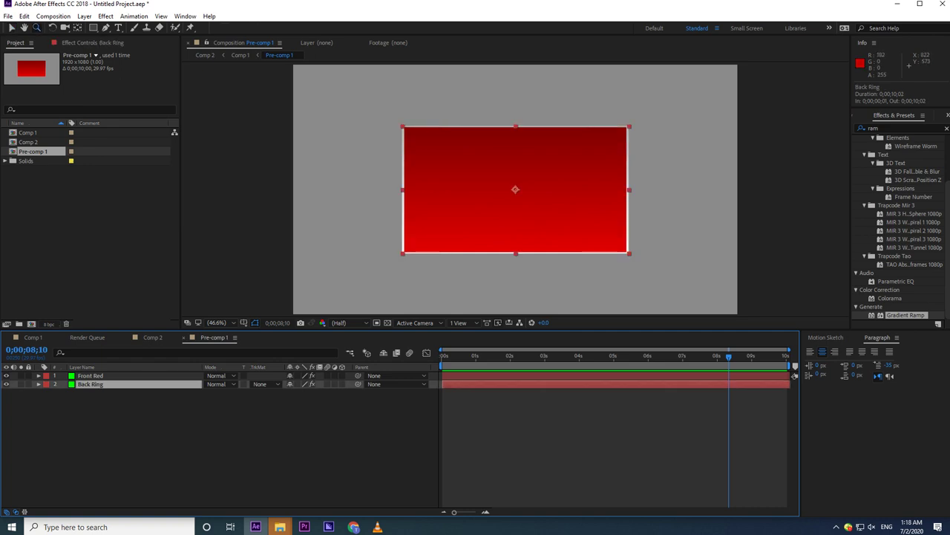
{"action": "scroll", "coordinate": [519, 186], "scroll_direction": "up", "scroll_amount": 3}
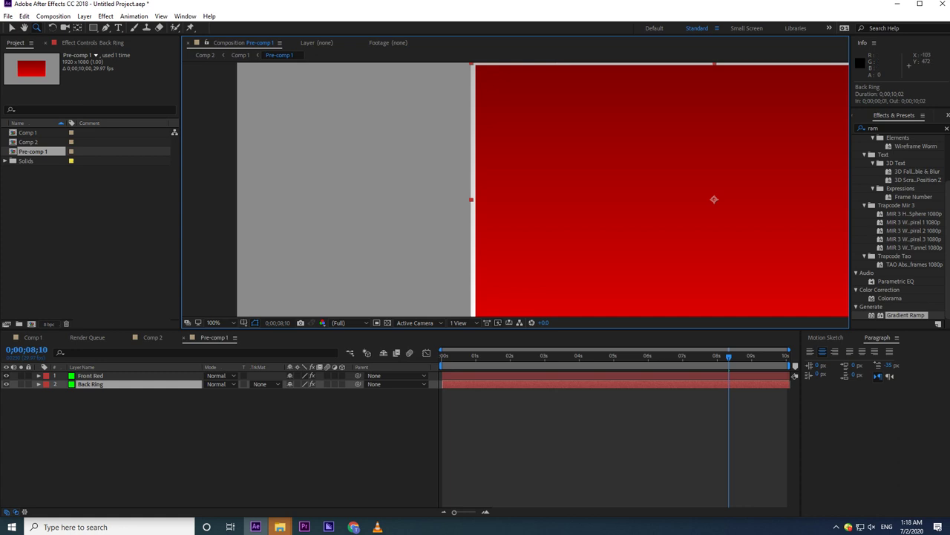
{"action": "key", "text": "v"}
{"action": "left_click", "coordinate": [91, 375]}
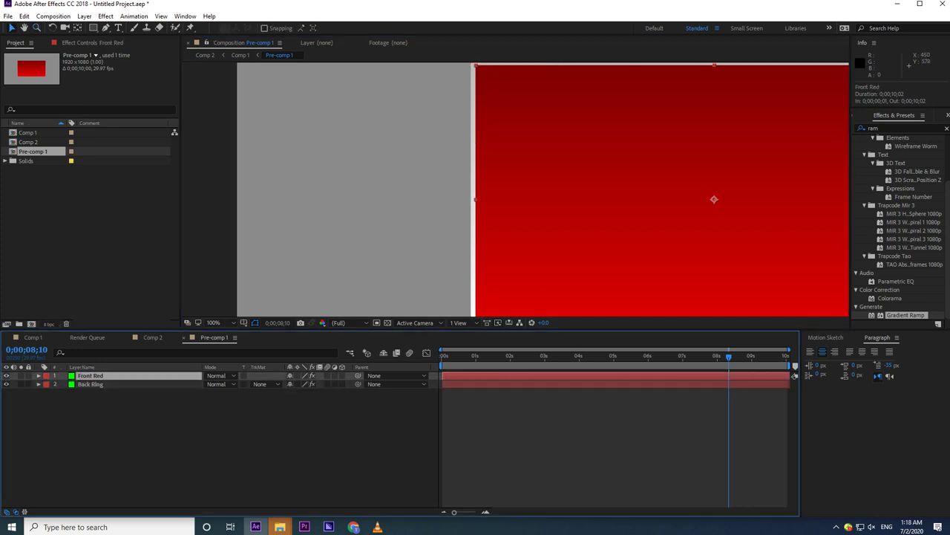
{"action": "left_click", "coordinate": [476, 200]}
{"action": "key", "text": "Return"}
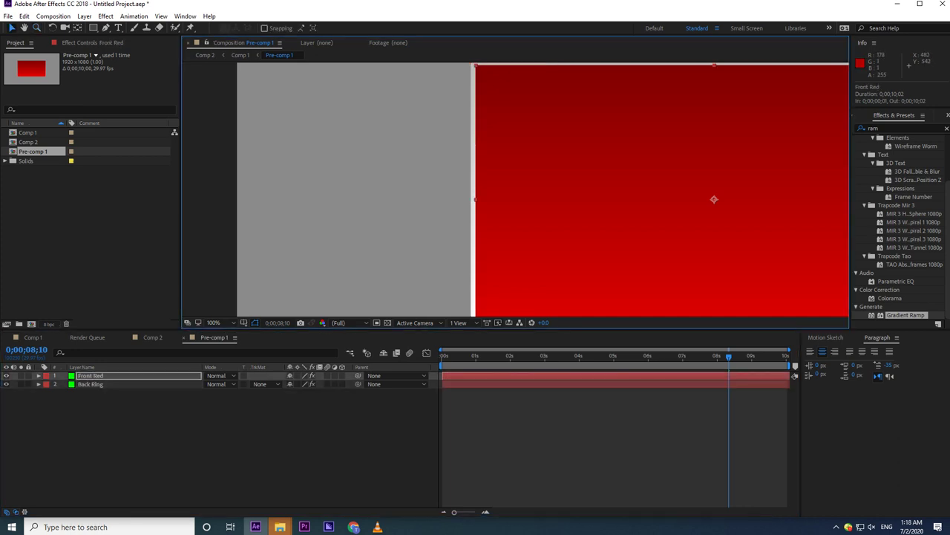
{"action": "left_click_drag", "start_coordinate": [477, 200], "coordinate": [475, 200]}
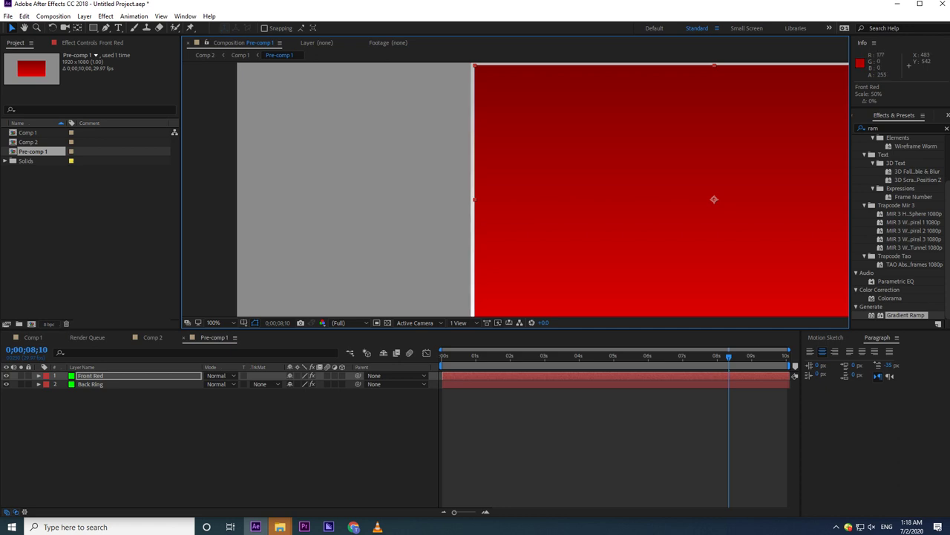
{"action": "key", "text": "space"}
{"action": "left_click_drag", "start_coordinate": [631, 141], "coordinate": [487, 160]}
{"action": "key", "text": "v"}
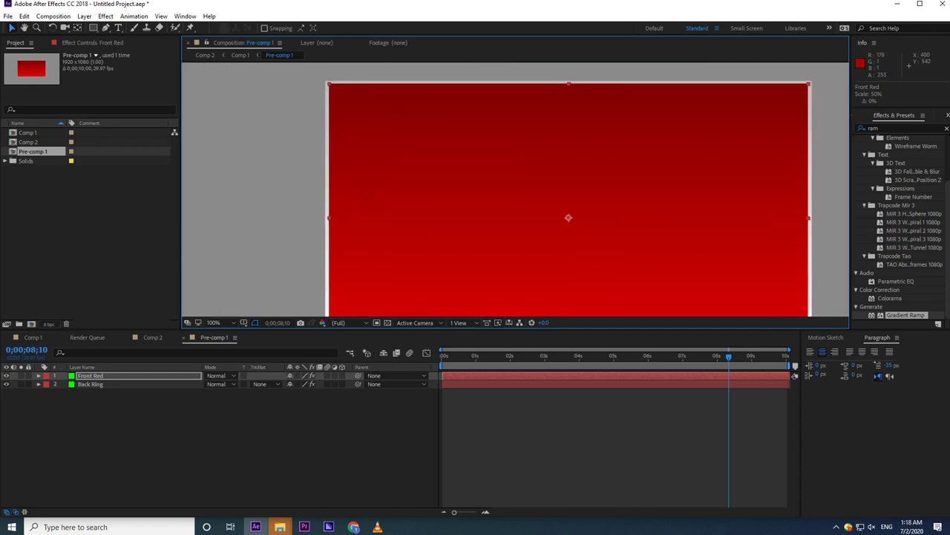
{"action": "key", "text": "h"}
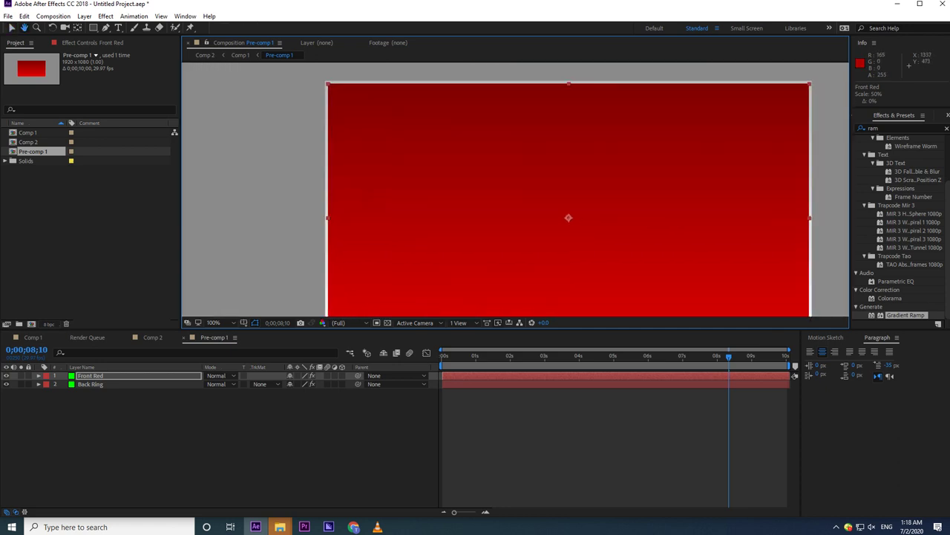
{"action": "key", "text": "v"}
{"action": "key", "text": "comma"}
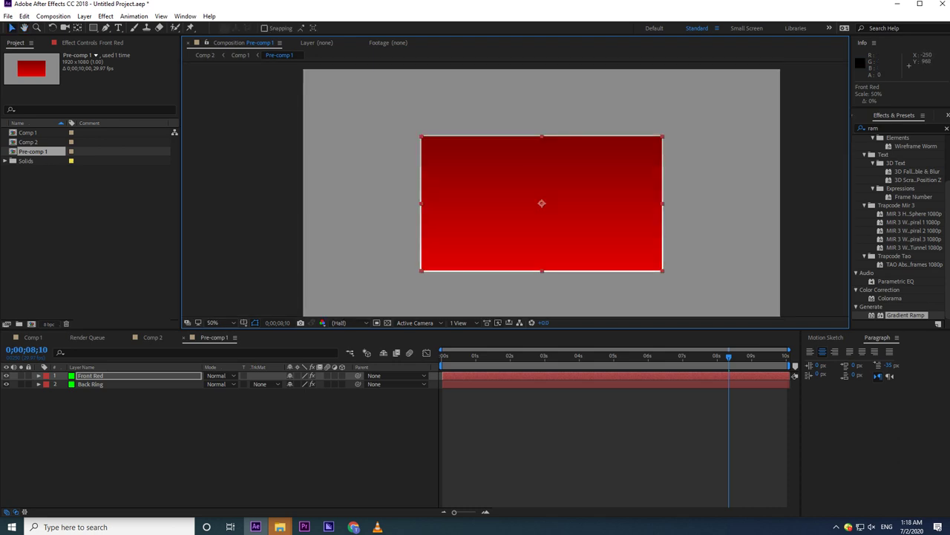
Step: Try the Radial Ramp shape on Front Red's Gradient Ramp and return it to Linear Ramp
{"action": "key", "text": "F3"}
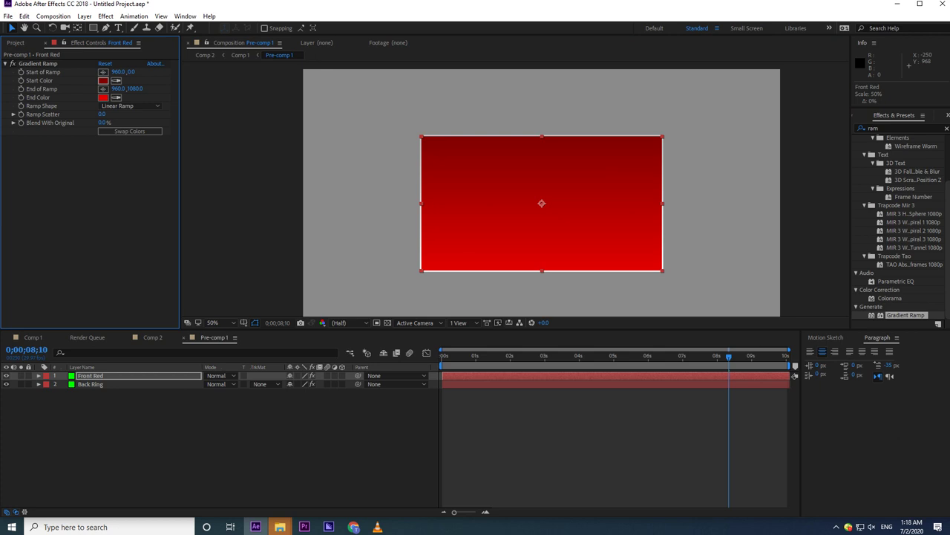
{"action": "left_click", "coordinate": [130, 105]}
{"action": "left_click", "coordinate": [134, 127]}
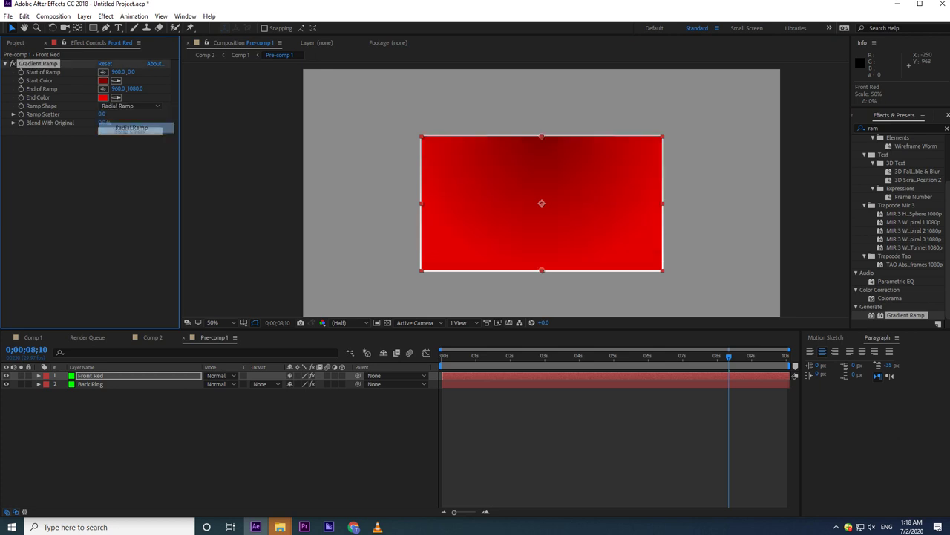
{"action": "left_click", "coordinate": [130, 105]}
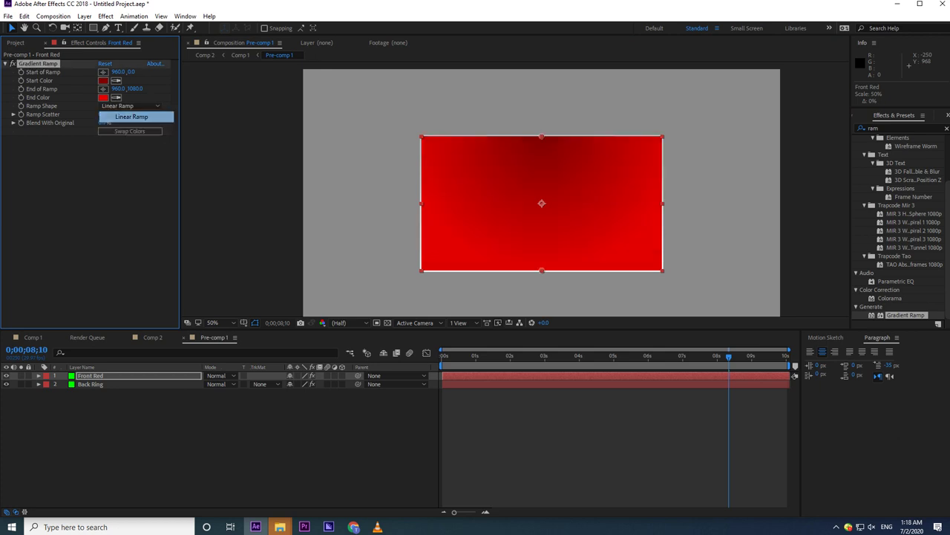
{"action": "left_click", "coordinate": [126, 116]}
{"action": "mouse_move", "coordinate": [103, 123]}
{"action": "left_mouse_down"}
{"action": "mouse_move", "coordinate": [152, 122]}
{"action": "mouse_move", "coordinate": [103, 123]}
{"action": "left_mouse_up"}
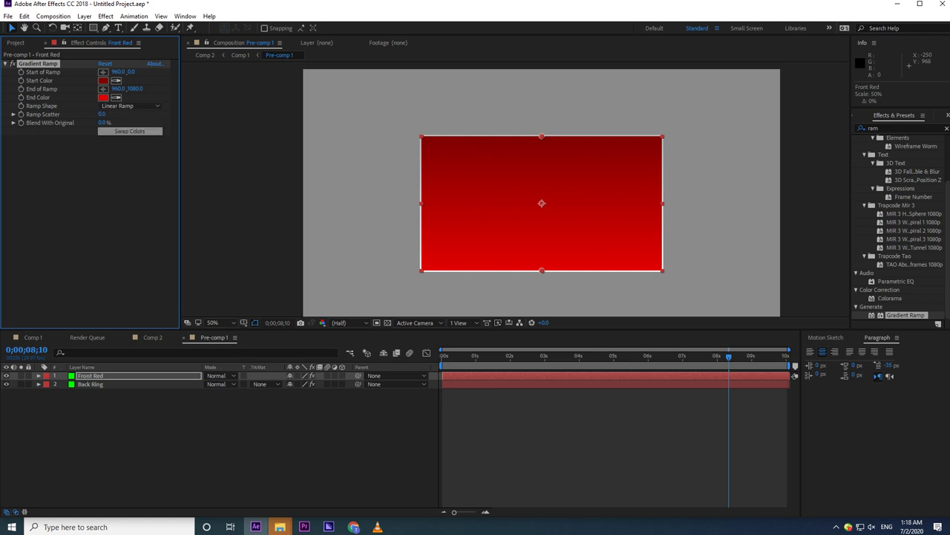
Step: Swap Front Red's gradient colors and move the end of the ramp to 584, 1020
{"action": "left_click", "coordinate": [129, 131]}
{"action": "left_click", "coordinate": [129, 130]}
{"action": "left_click", "coordinate": [129, 131]}
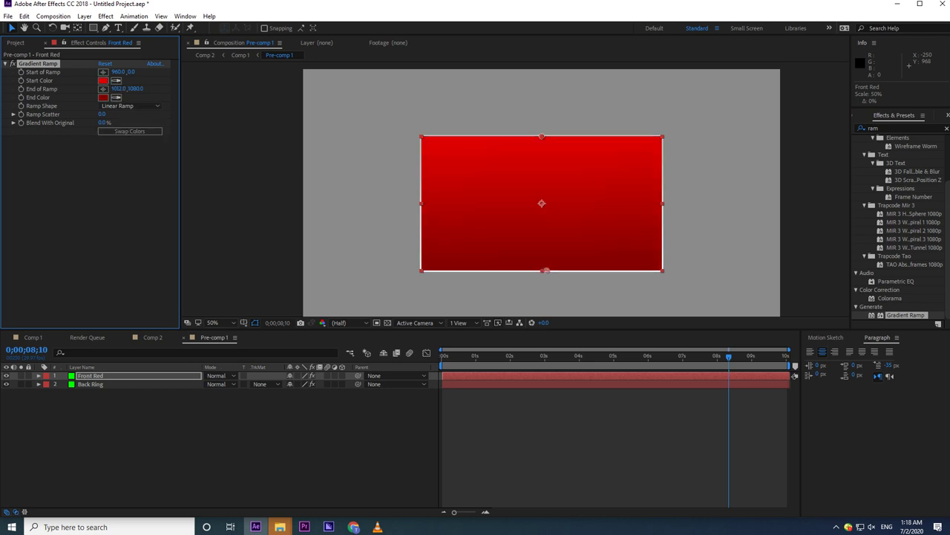
{"action": "left_click_drag", "start_coordinate": [545, 270], "coordinate": [494, 270]}
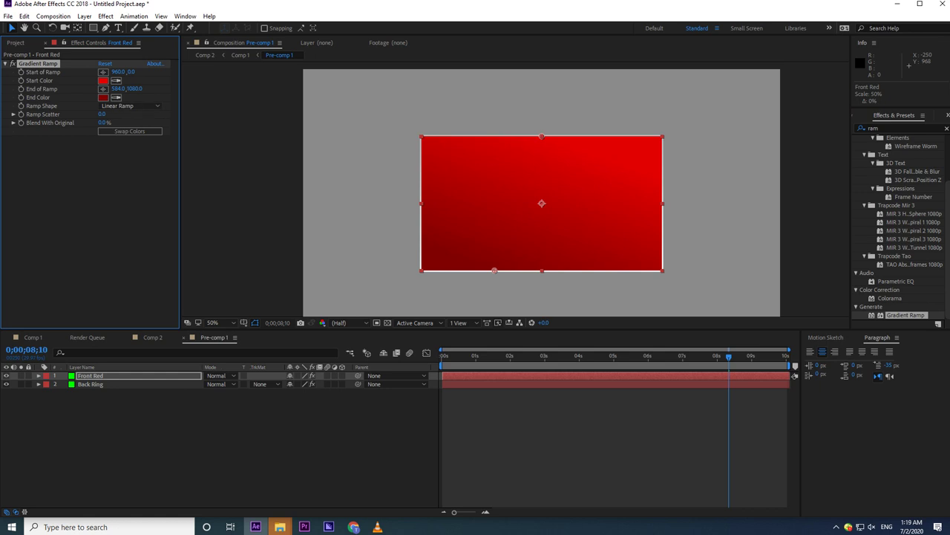
{"action": "left_click_drag", "start_coordinate": [494, 313], "coordinate": [494, 252]}
Step: Preview Pre-comp 1 from its start with no layer selected
{"action": "left_click_drag", "start_coordinate": [489, 357], "coordinate": [443, 357]}
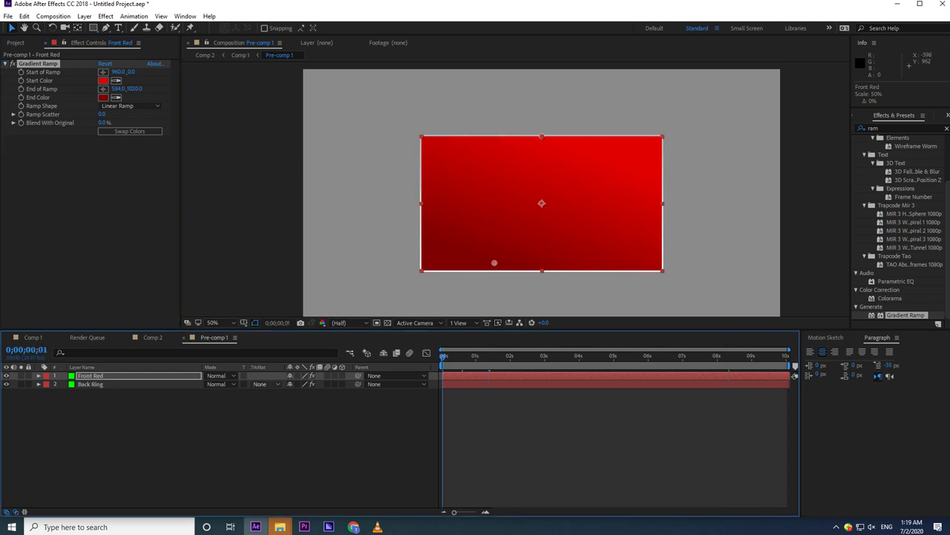
{"action": "key", "text": "space"}
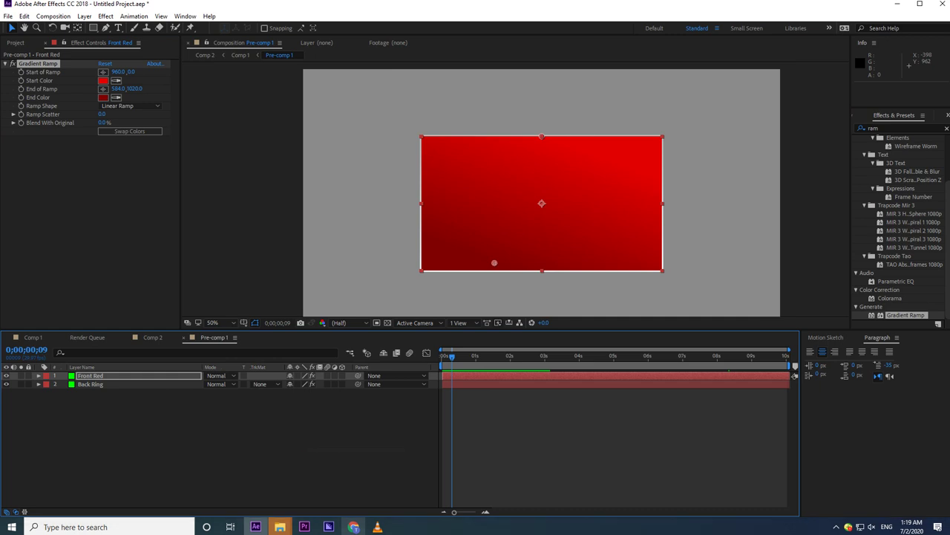
{"action": "key", "text": "ctrl+shift+a"}
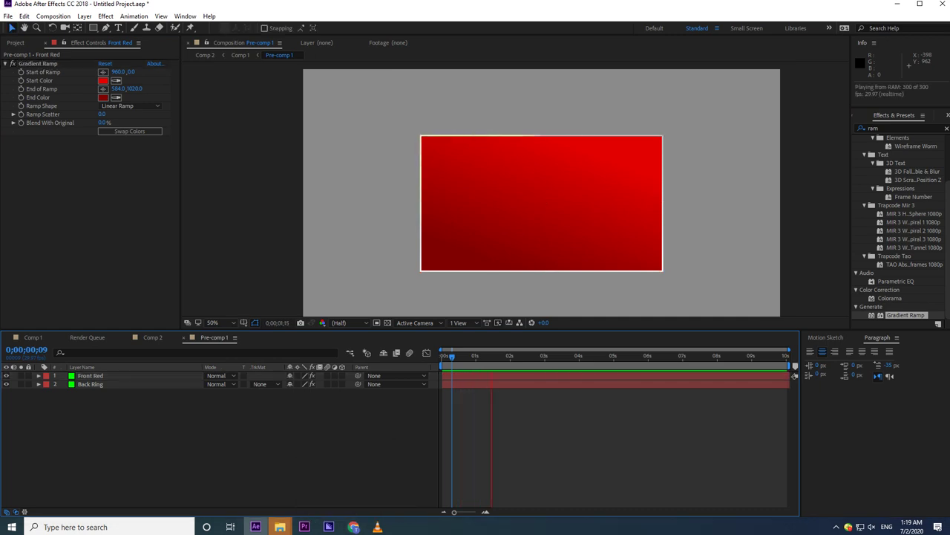
Step: Expand Back Ring's CC Light Sweep properties and move the final Direction keyframe back to about 0;00;04;29, with the playhead at 0;00;10;00
{"action": "left_click", "coordinate": [91, 384]}
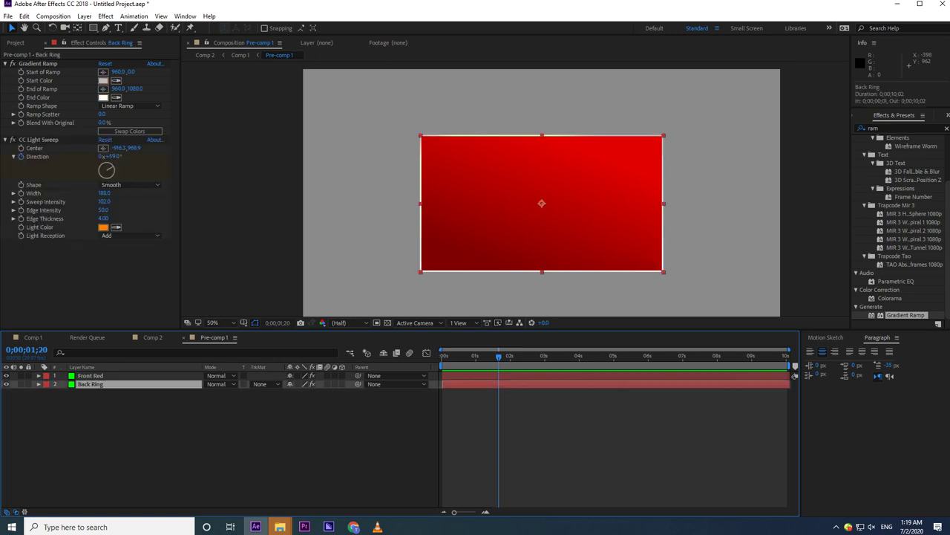
{"action": "key", "text": "ctrl+grave"}
{"action": "left_click", "coordinate": [48, 393]}
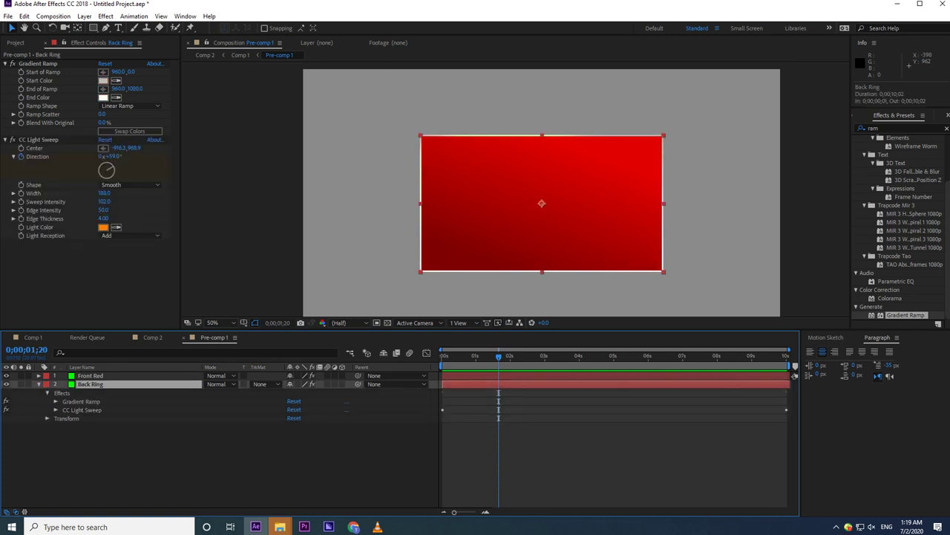
{"action": "left_click", "coordinate": [56, 409]}
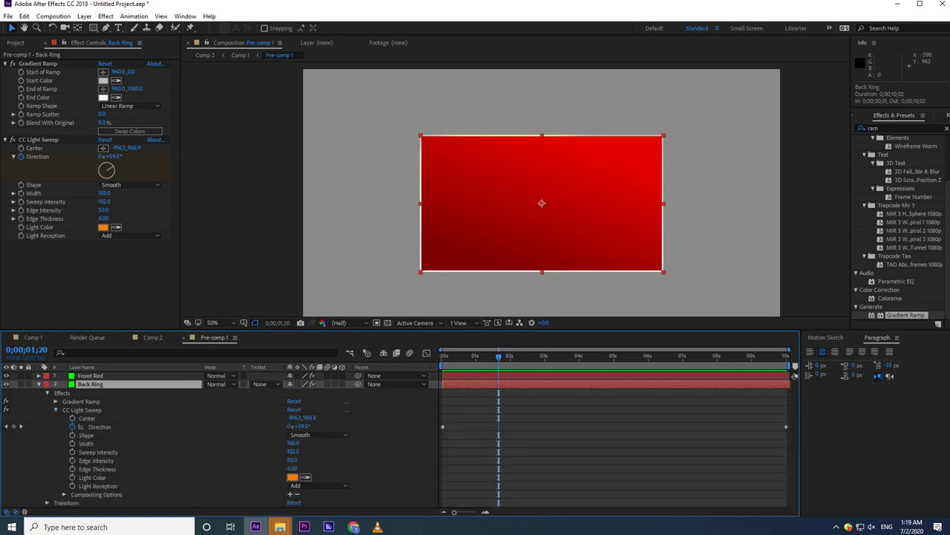
{"action": "left_click_drag", "start_coordinate": [499, 356], "coordinate": [786, 356]}
{"action": "left_click_drag", "start_coordinate": [786, 427], "coordinate": [617, 426]}
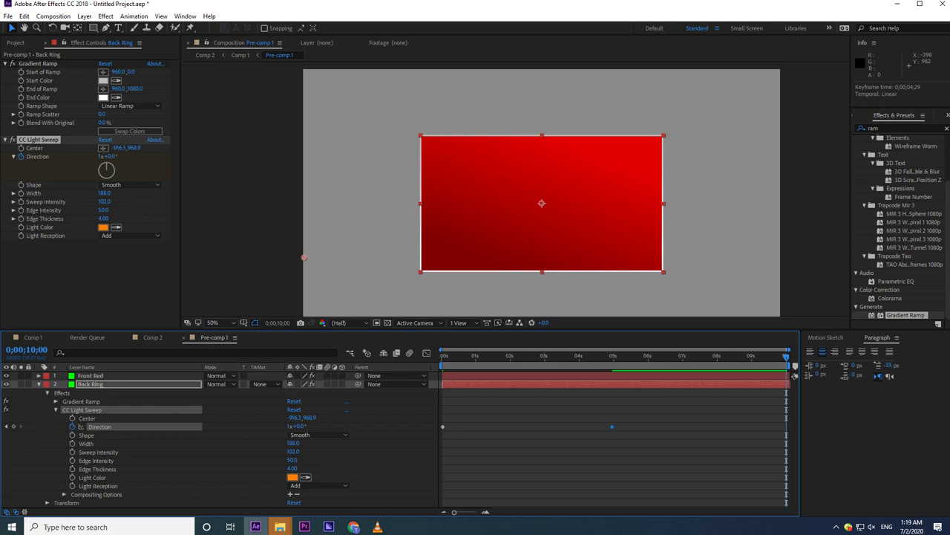
Step: Paste a copy of the 0° Direction keyframe at 0;00;10;00, nudge the middle keyframe slightly past five seconds and preview the sweep
{"action": "key", "text": "ctrl+c"}
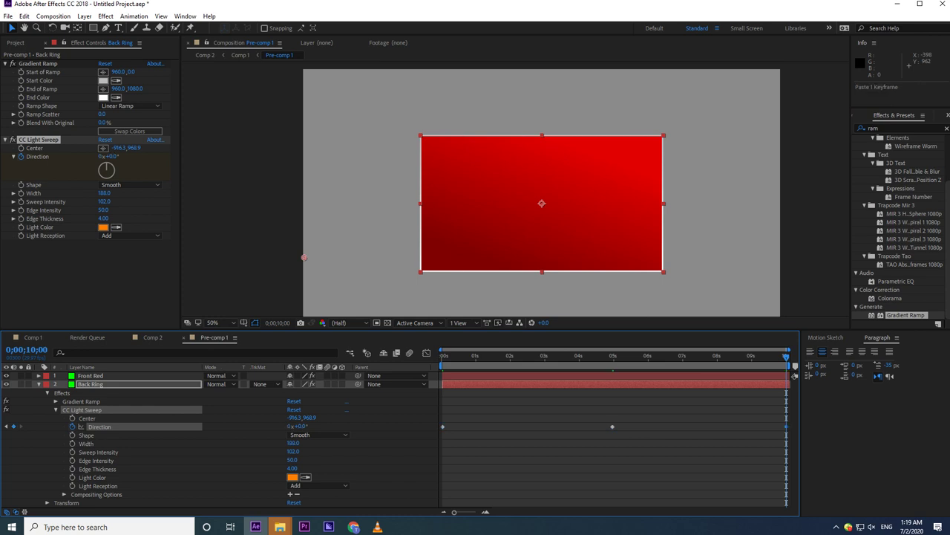
{"action": "left_click_drag", "start_coordinate": [613, 426], "coordinate": [615, 427]}
{"action": "key", "text": "space"}
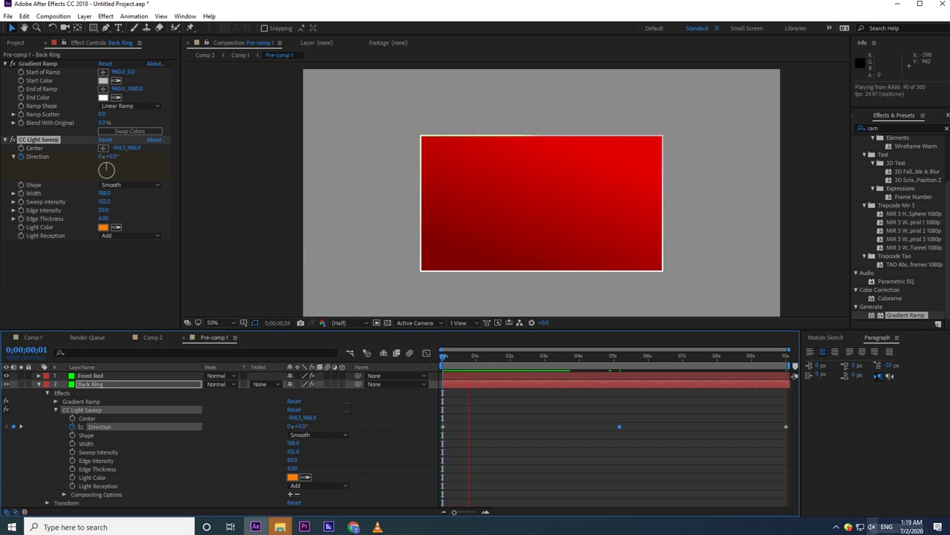
Step: Unmute and raise the Windows system volume and replay the light sweep preview
{"action": "left_click", "coordinate": [872, 526]}
{"action": "left_click", "coordinate": [837, 503]}
{"action": "left_click_drag", "start_coordinate": [836, 503], "coordinate": [894, 503]}
{"action": "left_click", "coordinate": [668, 464]}
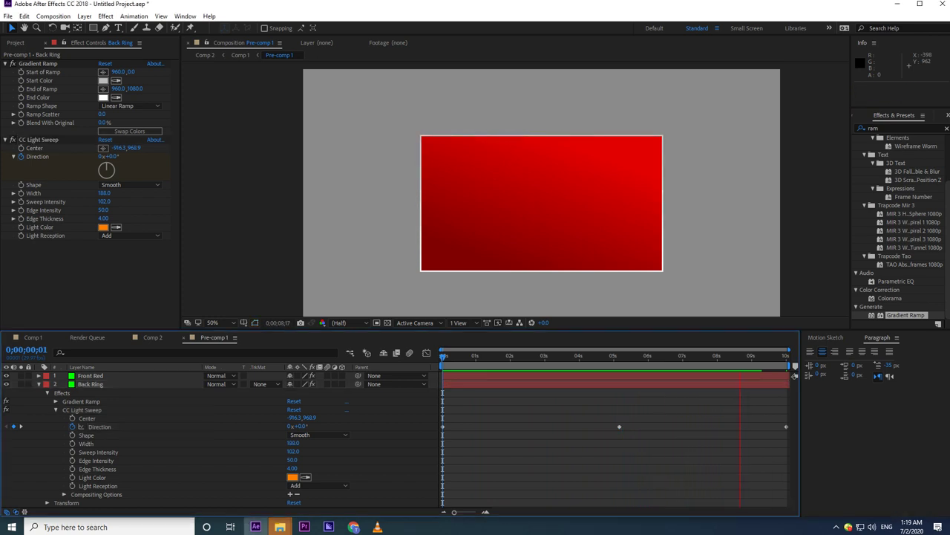
{"action": "key", "text": "space"}
{"action": "key", "text": "space"}
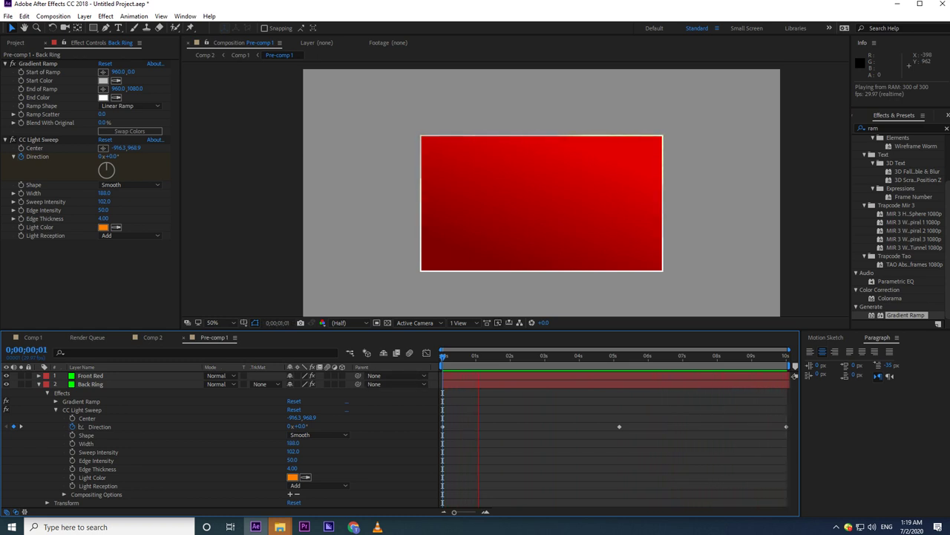
{"action": "left_click", "coordinate": [87, 418]}
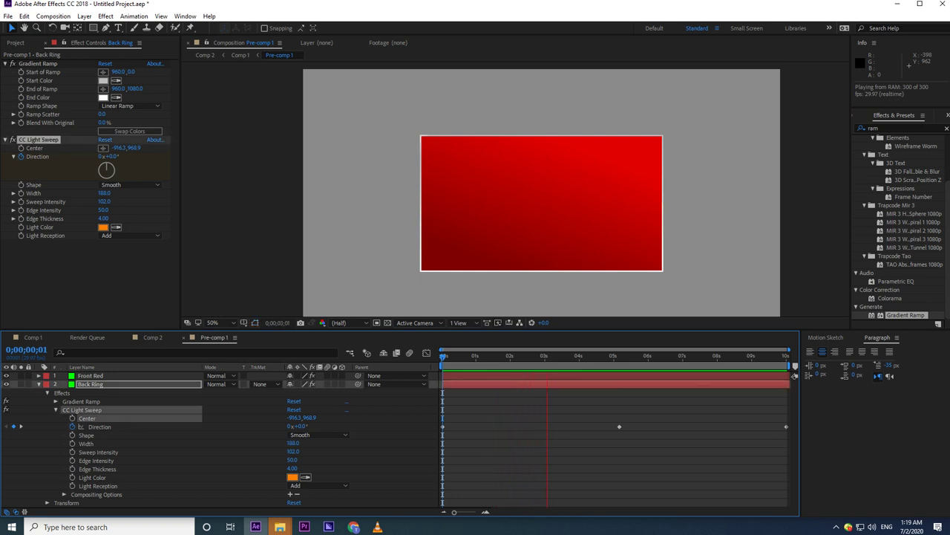
{"action": "left_click_drag", "start_coordinate": [783, 401], "coordinate": [443, 434]}
{"action": "key", "text": "Delete"}
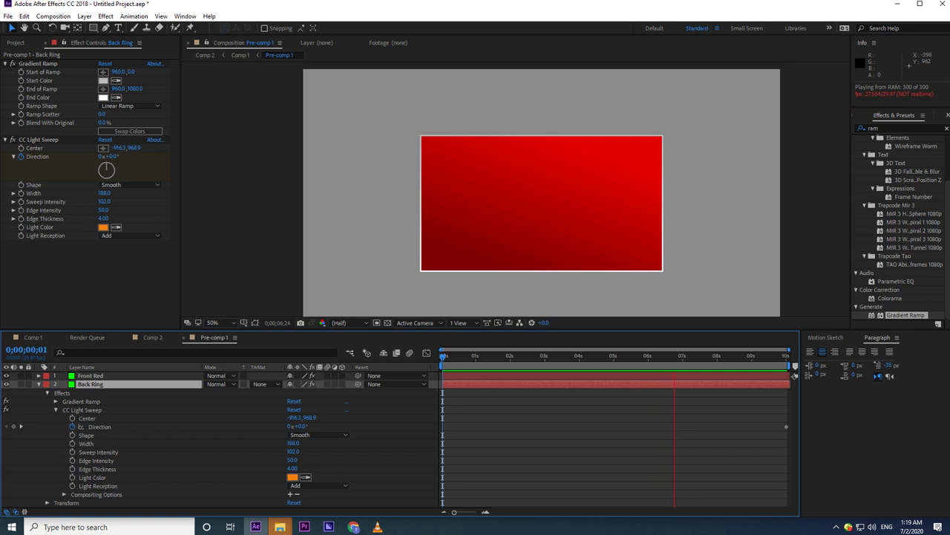
{"action": "key", "text": "ctrl+z"}
Step: Apply Easy Ease to all three Direction keyframes of Back Ring's light sweep and collapse the layer's properties
{"action": "left_click", "coordinate": [734, 409]}
{"action": "left_click_drag", "start_coordinate": [734, 409], "coordinate": [790, 445]}
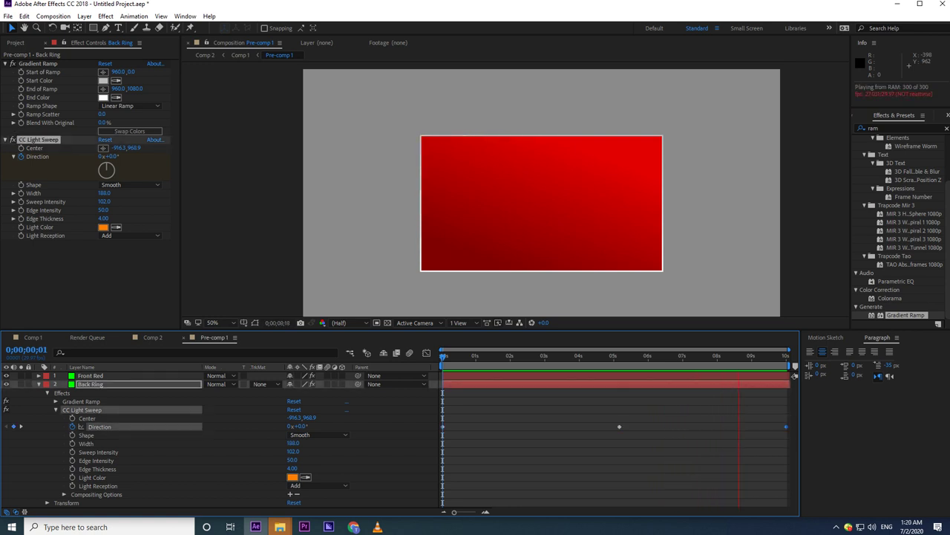
{"action": "left_click_drag", "start_coordinate": [676, 411], "coordinate": [429, 447]}
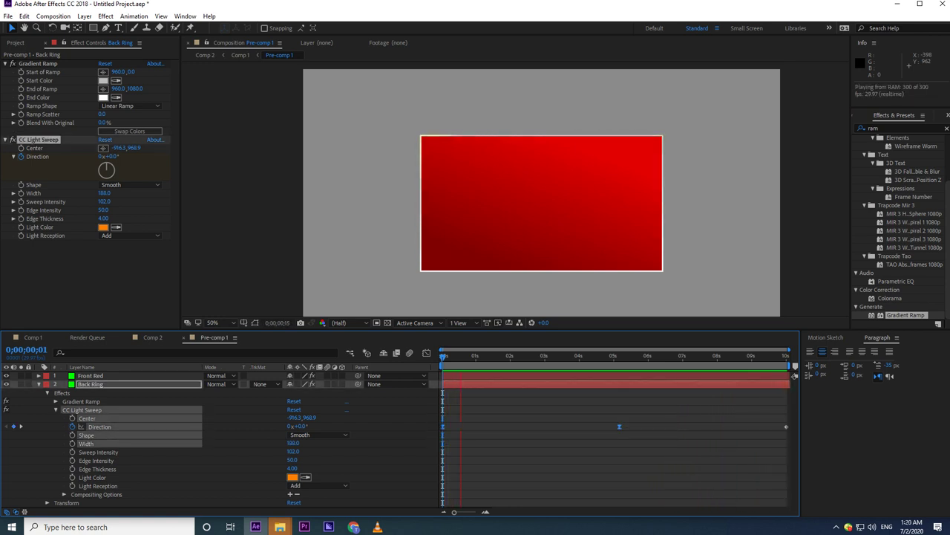
{"action": "left_click_drag", "start_coordinate": [789, 407], "coordinate": [667, 438]}
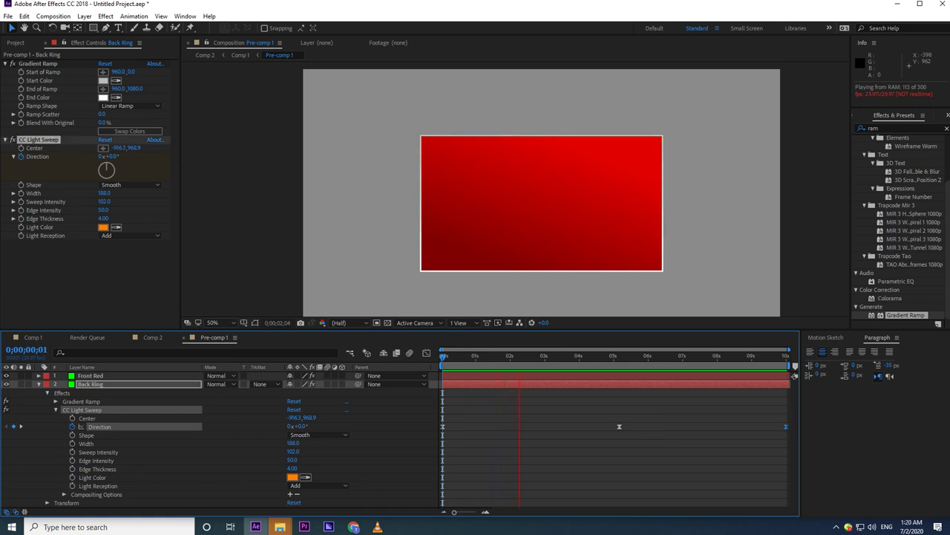
{"action": "key", "text": "u"}
{"action": "left_click", "coordinate": [667, 438]}
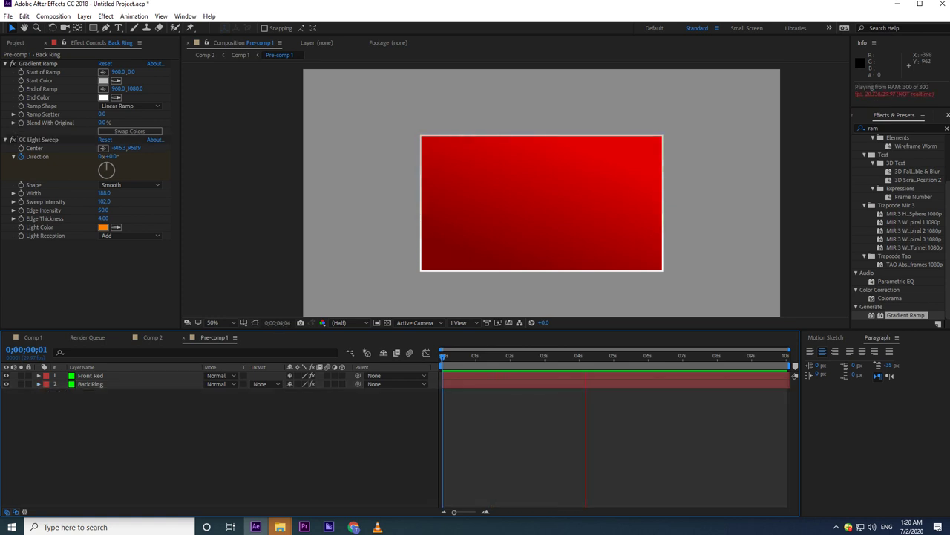
Step: Replay the light sweep in Pre-comp 1 and preview the tilted box animation in Comp 2
{"action": "key", "text": "space"}
{"action": "key", "text": "space"}
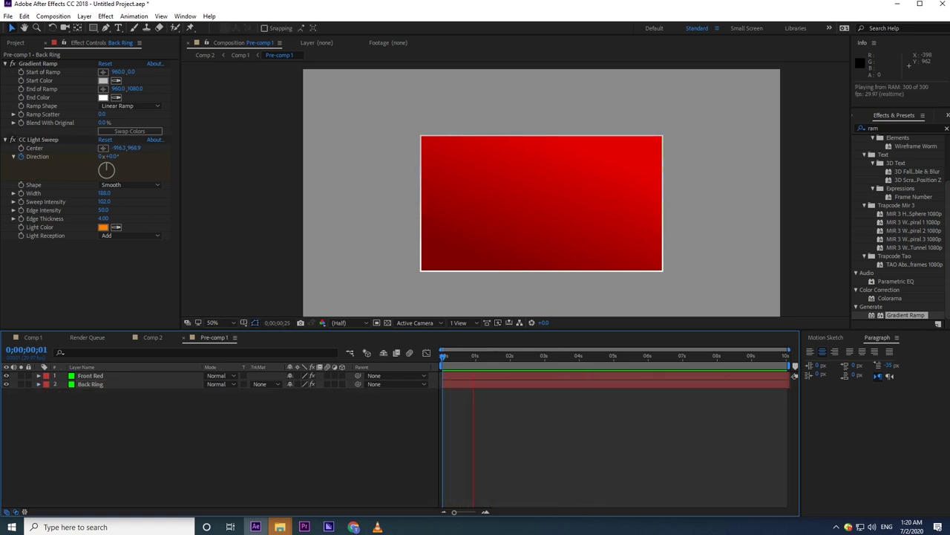
{"action": "key", "text": "space"}
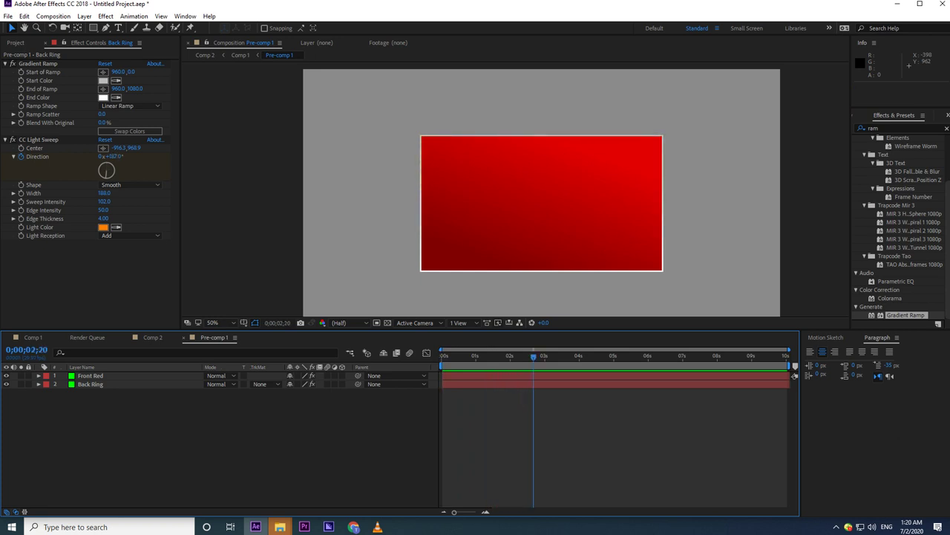
{"action": "left_click", "coordinate": [153, 338]}
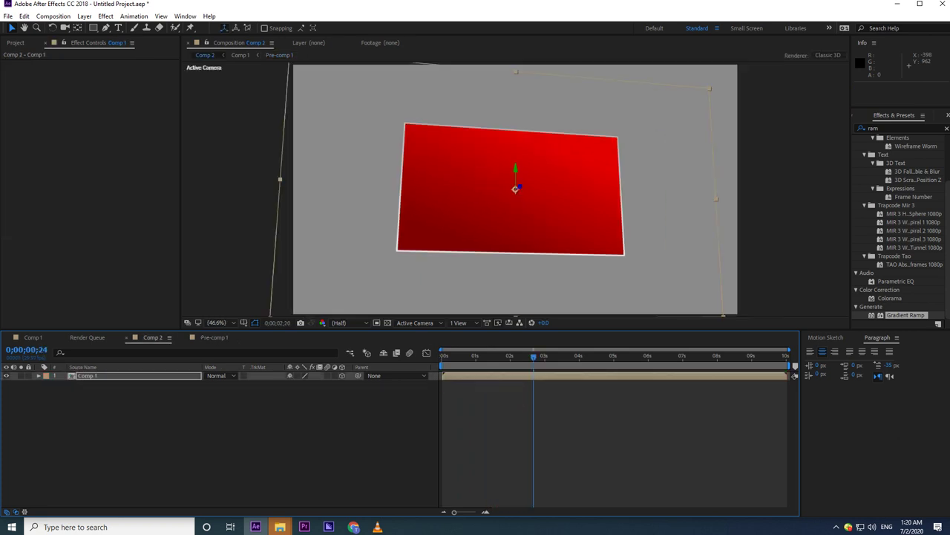
{"action": "key", "text": "space"}
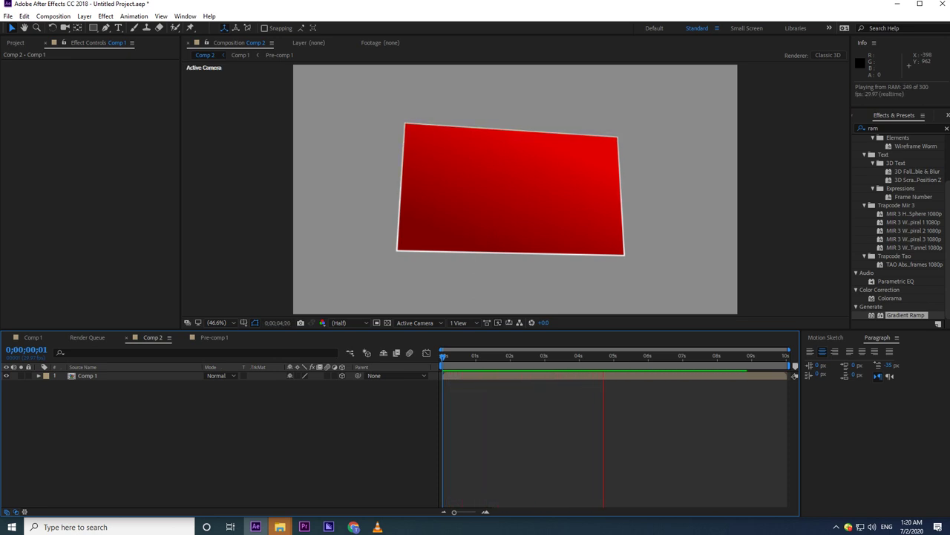
{"action": "key", "text": "grave"}
{"action": "key", "text": "grave"}
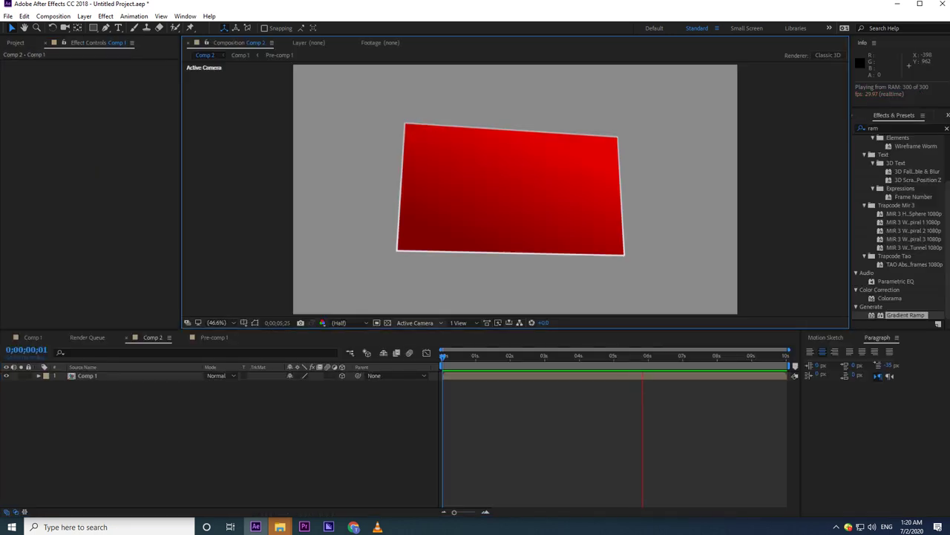
{"action": "key", "text": "space"}
Step: Move the Comp 1 layer up and to the left in Comp 2, to about 601, 384, and preview the animation
{"action": "left_click", "coordinate": [87, 376]}
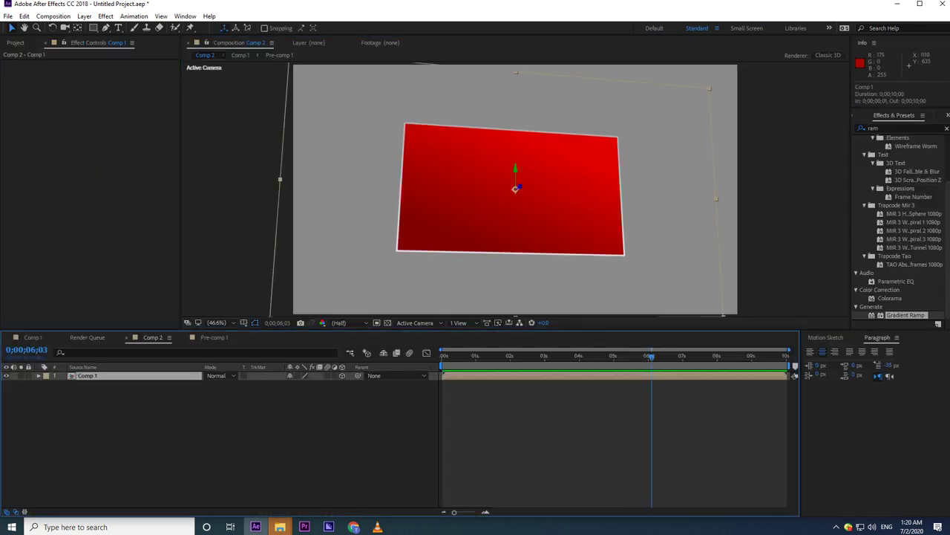
{"action": "left_click_drag", "start_coordinate": [516, 188], "coordinate": [468, 176]}
{"action": "left_click_drag", "start_coordinate": [442, 357], "coordinate": [648, 356]}
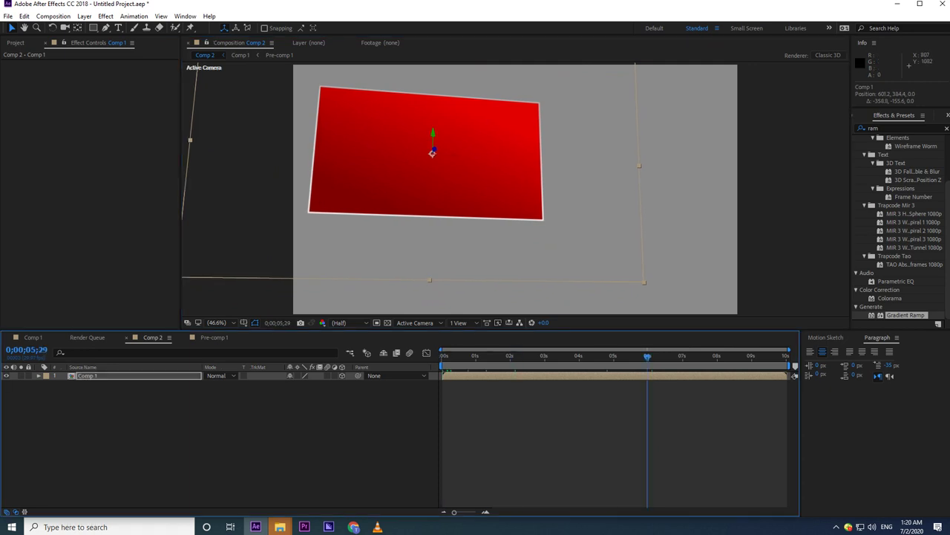
{"action": "key", "text": "space"}
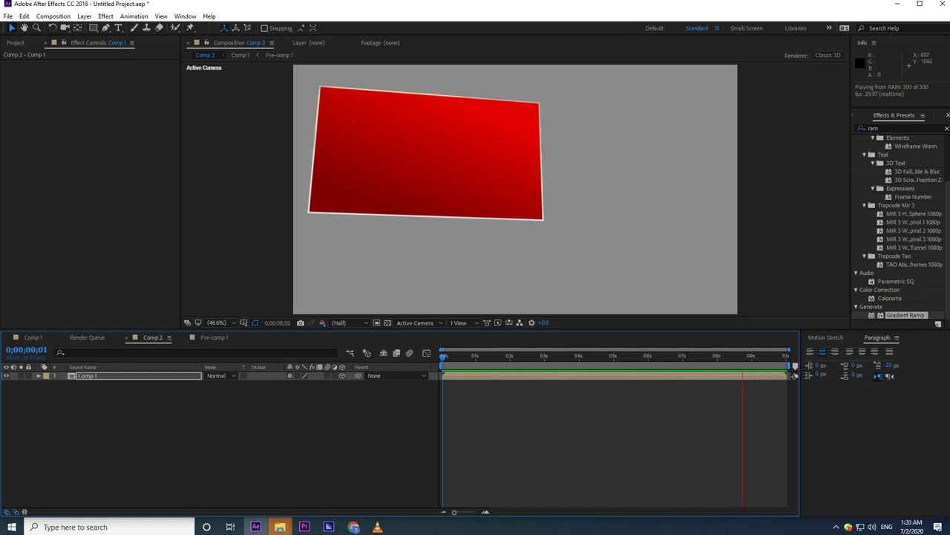
{"action": "key", "text": "space"}
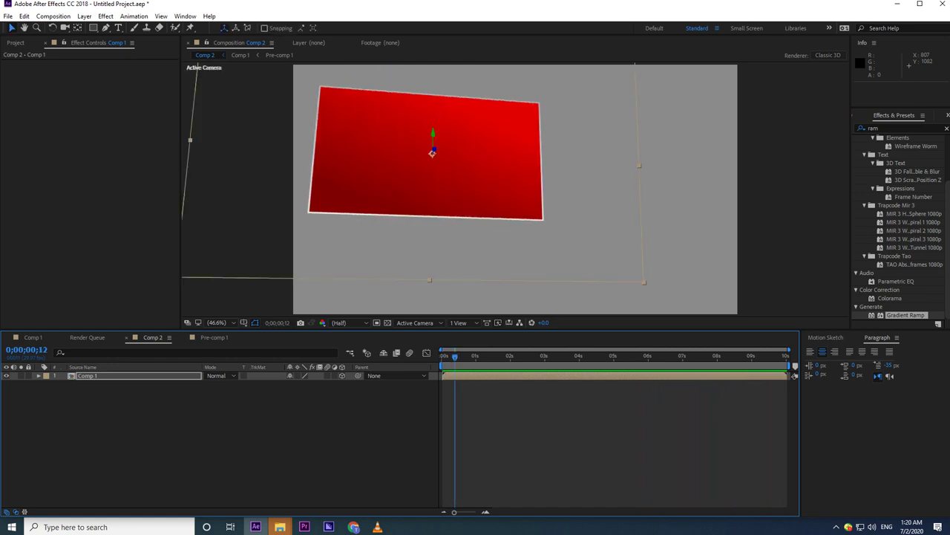
Step: Set the Comp 1 layer's X Rotation to −1°, Y Rotation to −16° and Z Rotation to −2°
{"action": "left_click", "coordinate": [38, 376]}
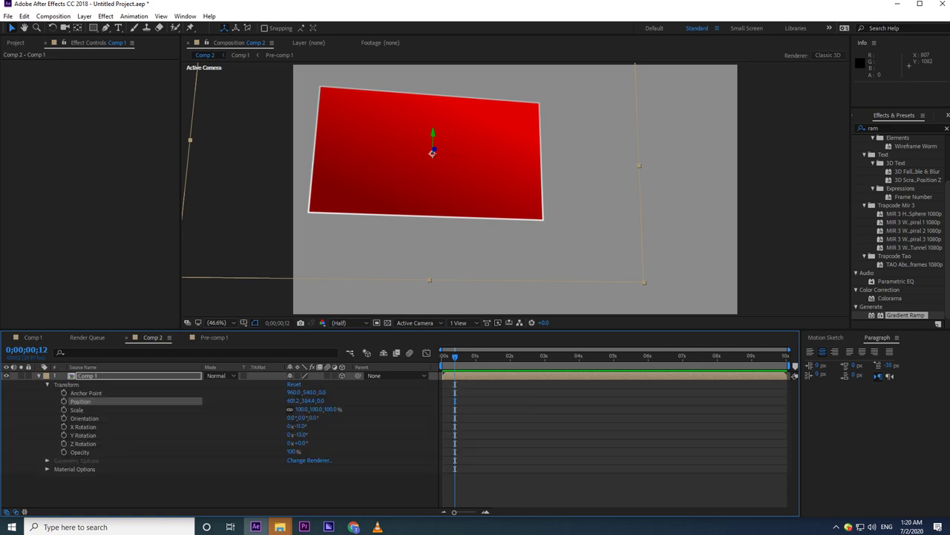
{"action": "left_click", "coordinate": [301, 435]}
{"action": "type", "text": "0"}
{"action": "key", "text": "Return"}
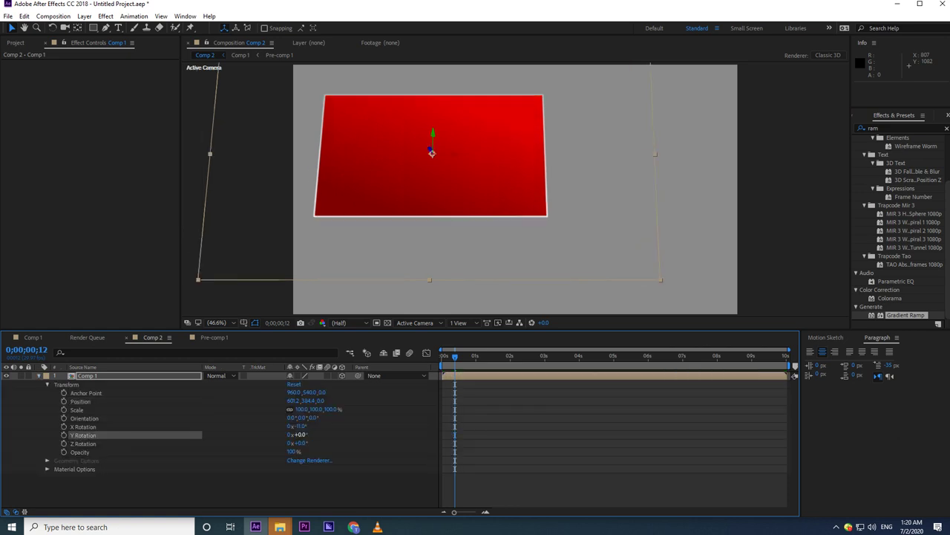
{"action": "mouse_move", "coordinate": [301, 427]}
{"action": "left_mouse_down"}
{"action": "mouse_move", "coordinate": [306, 443]}
{"action": "mouse_move", "coordinate": [300, 435]}
{"action": "left_mouse_up"}
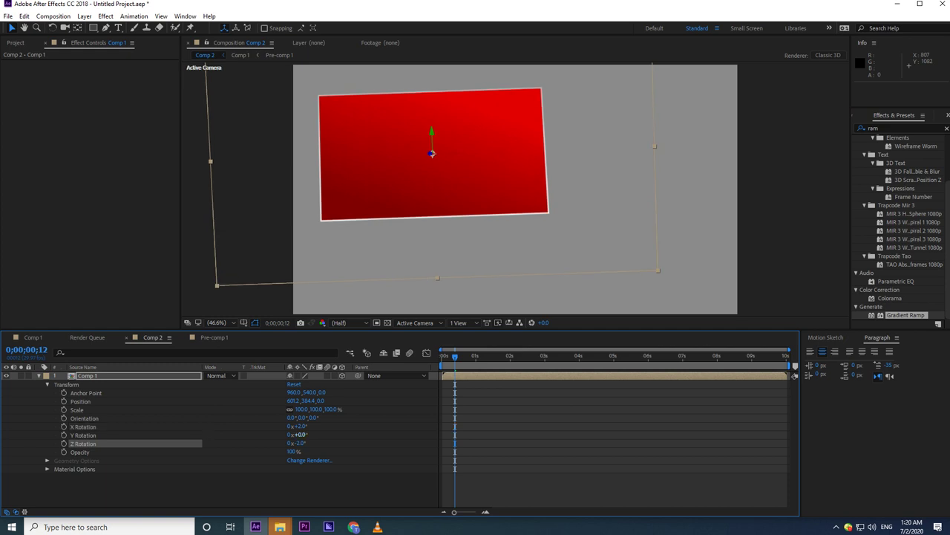
{"action": "mouse_move", "coordinate": [300, 426]}
{"action": "left_mouse_down"}
{"action": "mouse_move", "coordinate": [288, 444]}
{"action": "mouse_move", "coordinate": [309, 427]}
{"action": "left_mouse_up"}
{"action": "key", "text": "ctrl+z"}
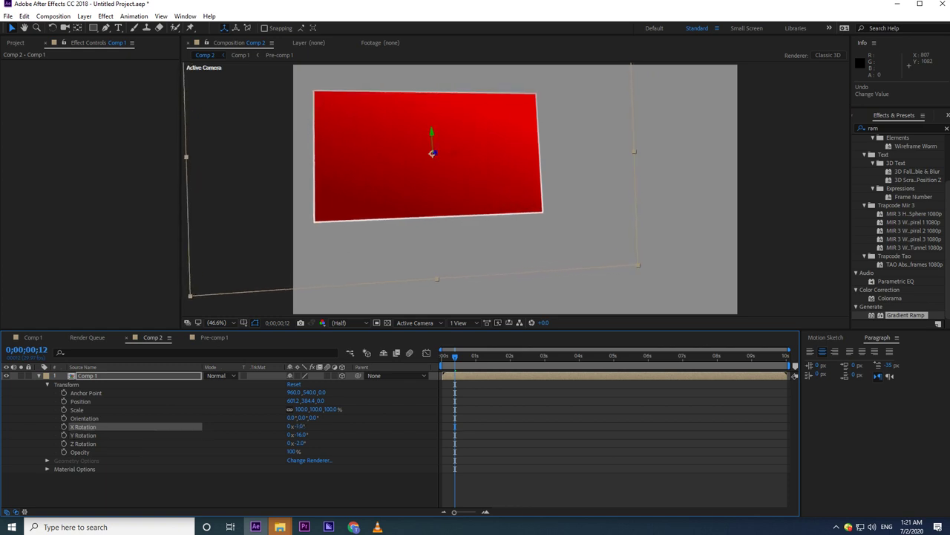
Step: Preview the re-tilted box in Comp 2, collapse the layer's properties and inspect the frame in an enlarged view
{"action": "key", "text": "space"}
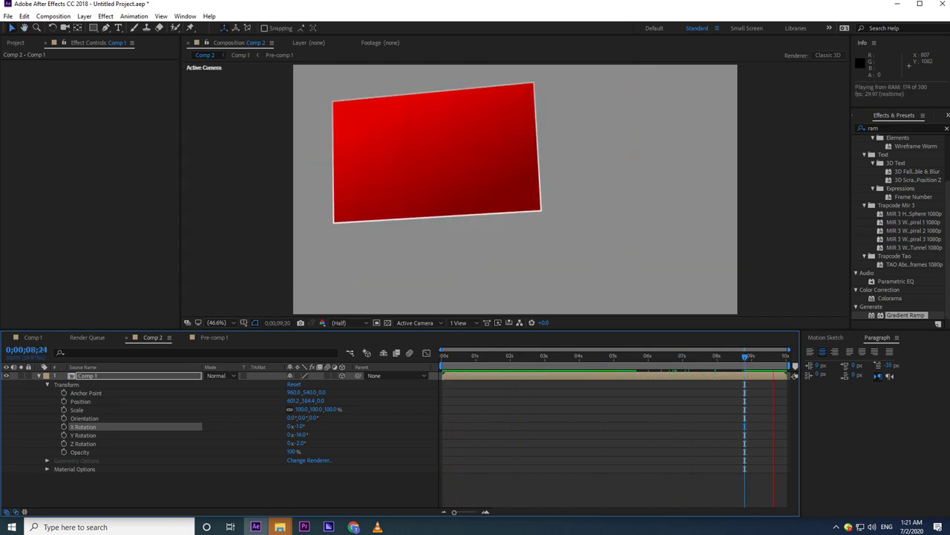
{"action": "key", "text": "space"}
{"action": "left_click", "coordinate": [38, 376]}
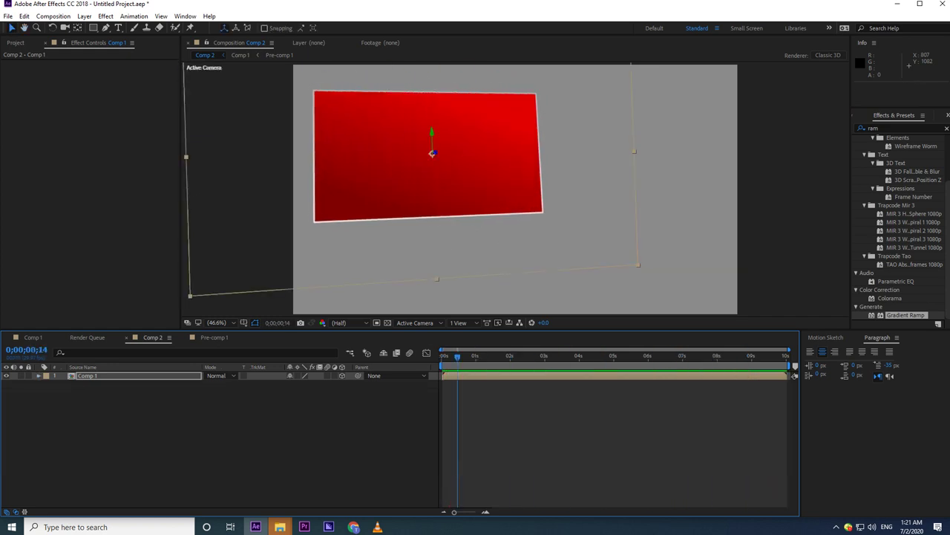
{"action": "left_click", "coordinate": [223, 443]}
{"action": "key", "text": "grave"}
{"action": "key", "text": "grave"}
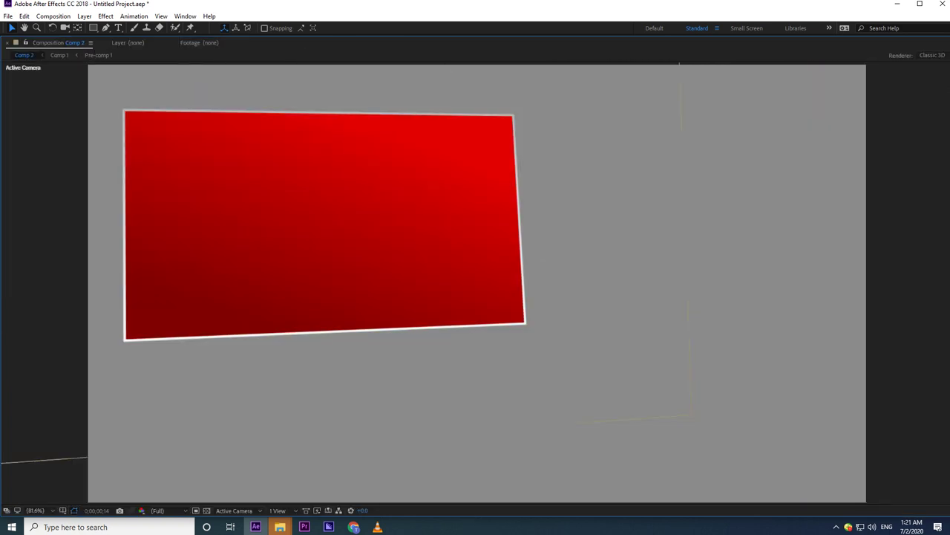
Step: Open Pre-comp 1 from Comp 1 and add a text layer reading BREAKING NEWS
{"action": "left_click", "coordinate": [87, 338]}
{"action": "left_click", "coordinate": [33, 338]}
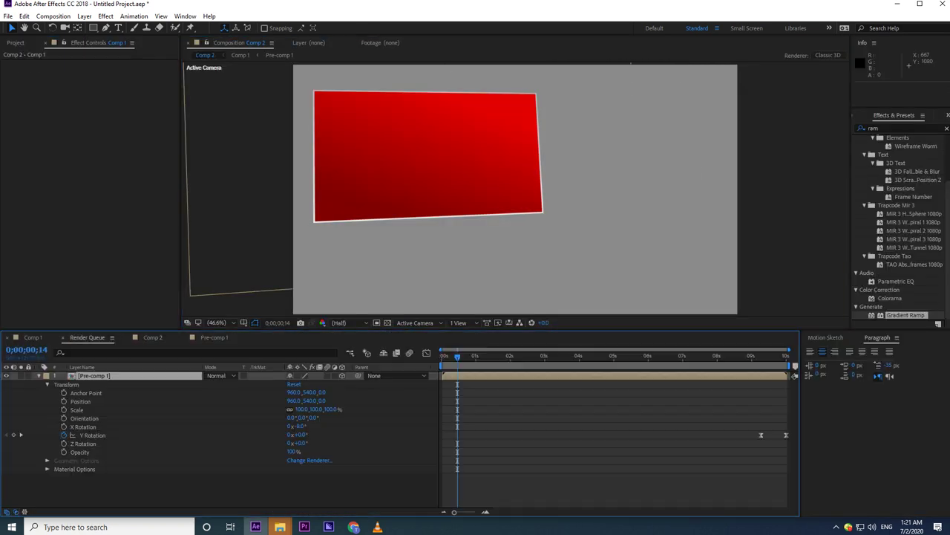
{"action": "double_click", "coordinate": [95, 376]}
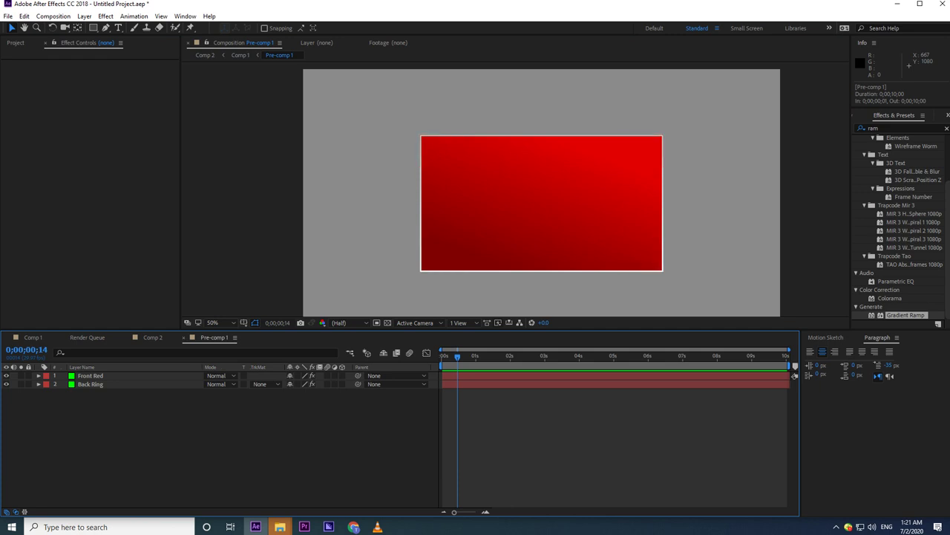
{"action": "right_click", "coordinate": [108, 432]}
{"action": "key", "text": "Down"}
{"action": "key", "text": "Right"}
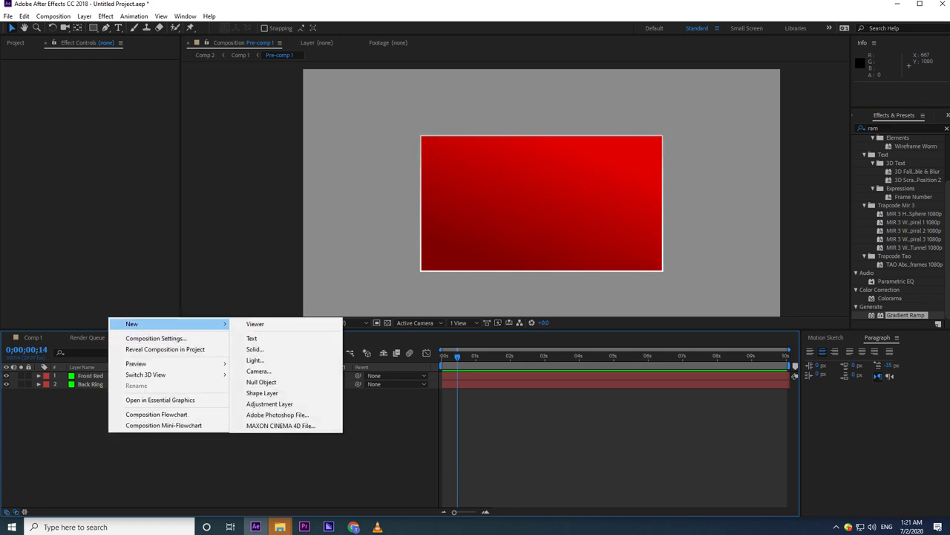
{"action": "key", "text": "Down"}
{"action": "key", "text": "Return"}
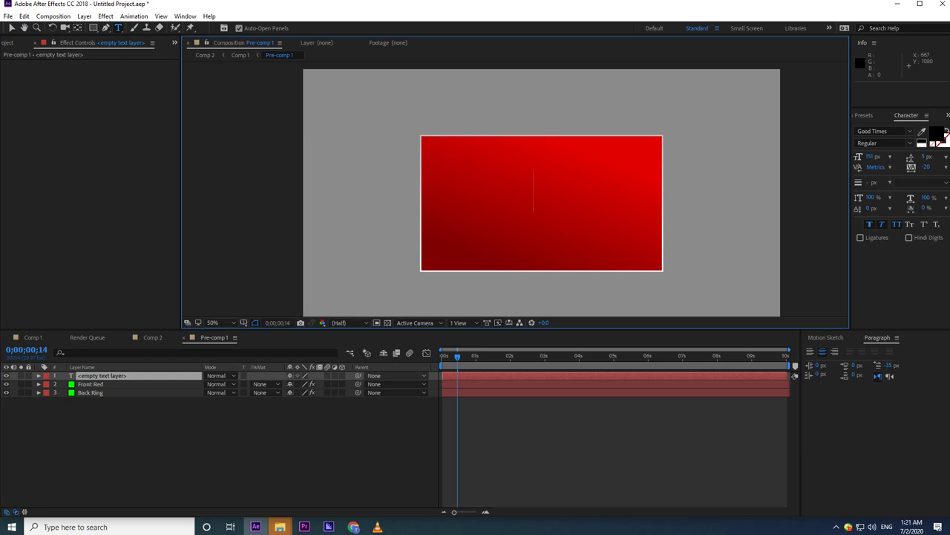
{"action": "type", "text": "BR"}
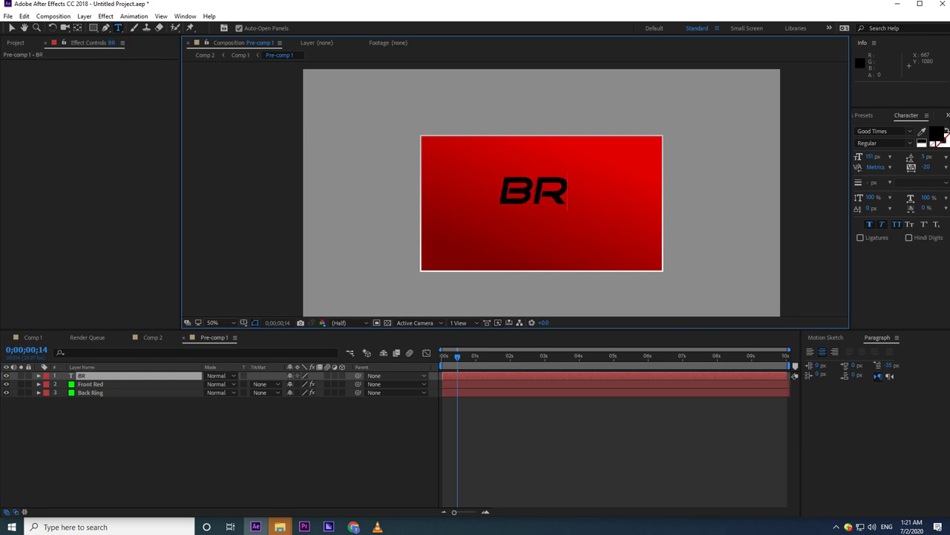
{"action": "type", "text": "EAKING"}
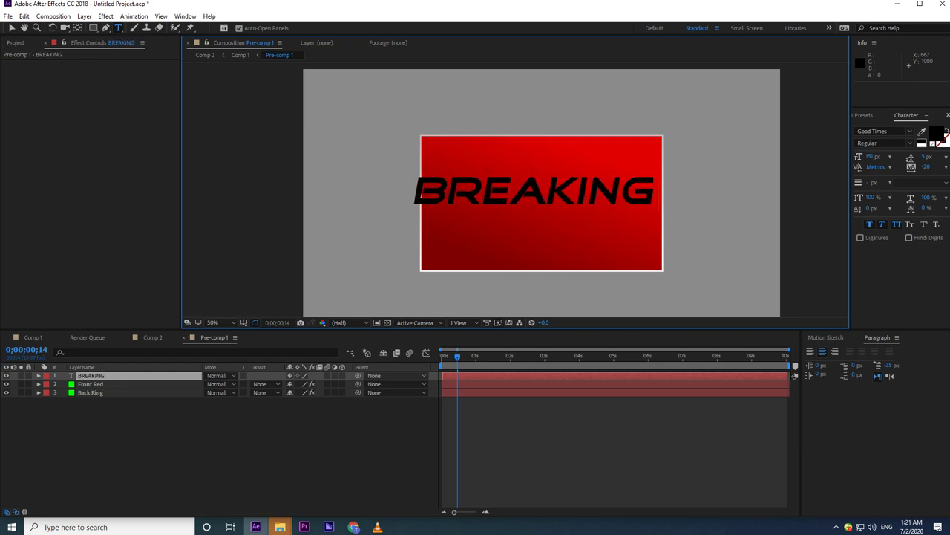
{"action": "type", "text": " NEWS"}
Step: Set the whole BREAKING NEWS text to Arial Bold at 88 px
{"action": "key", "text": "ctrl+a"}
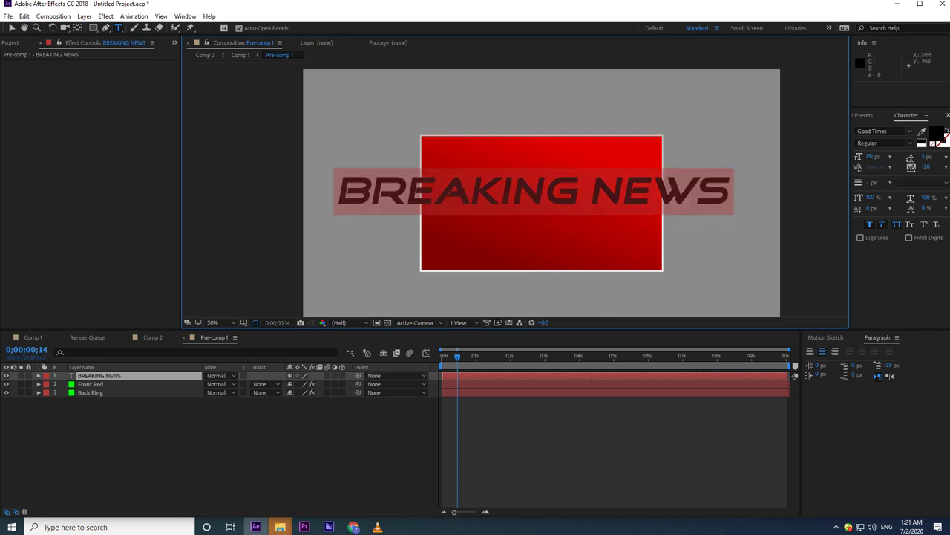
{"action": "left_click", "coordinate": [880, 132]}
{"action": "type", "text": "ari"}
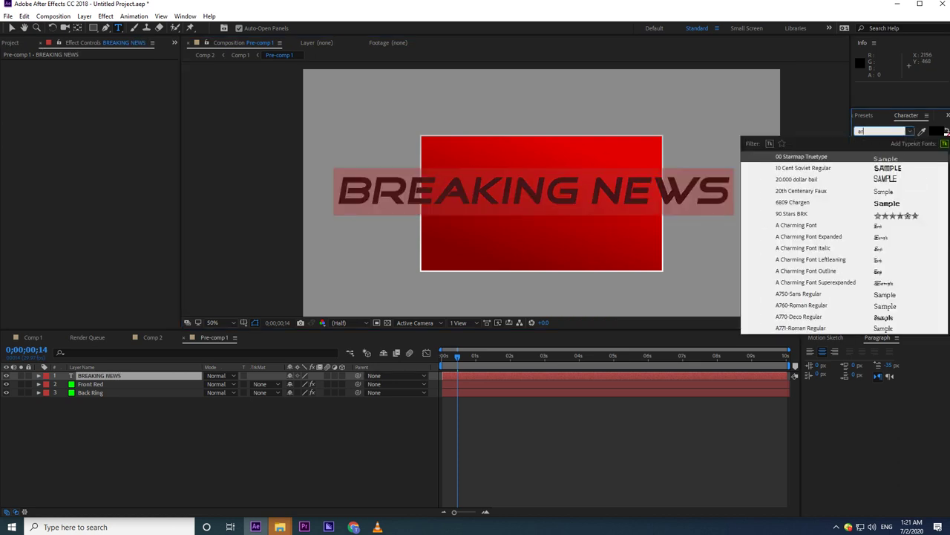
{"action": "type", "text": "l"}
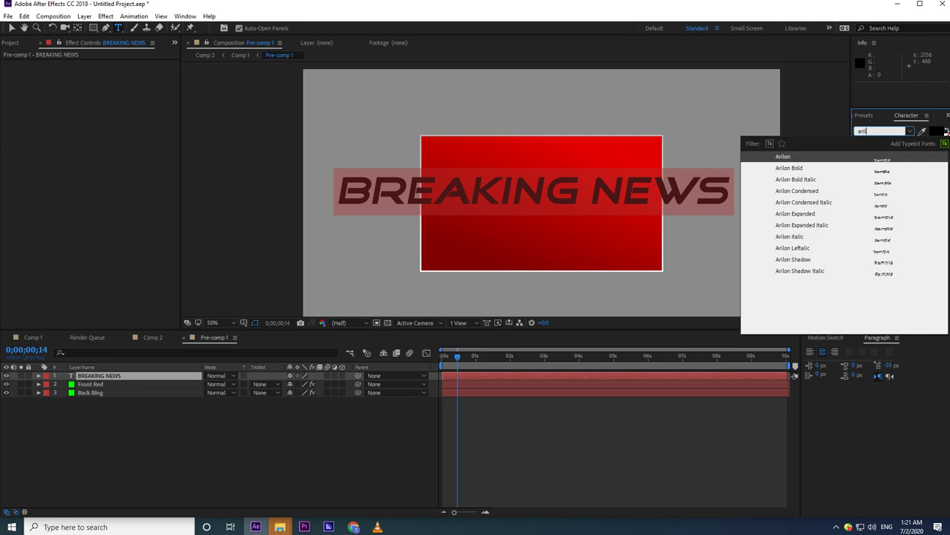
{"action": "key", "text": "BackSpace"}
{"action": "key", "text": "Return"}
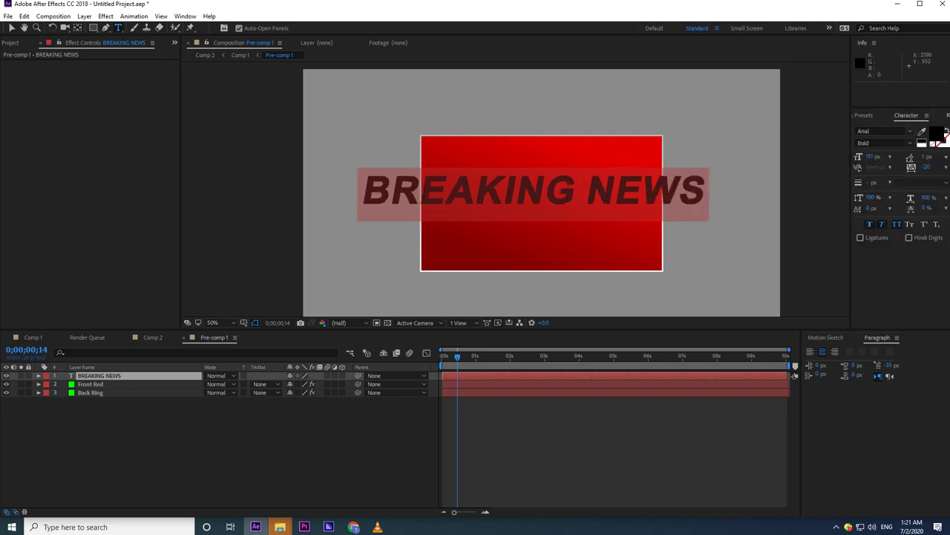
{"action": "left_click_drag", "start_coordinate": [871, 157], "coordinate": [845, 157]}
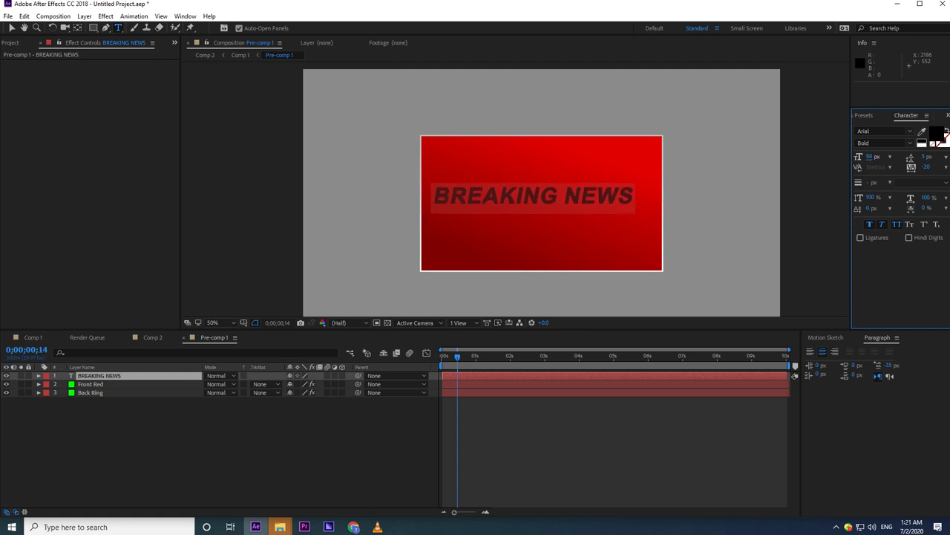
{"action": "left_click", "coordinate": [341, 439]}
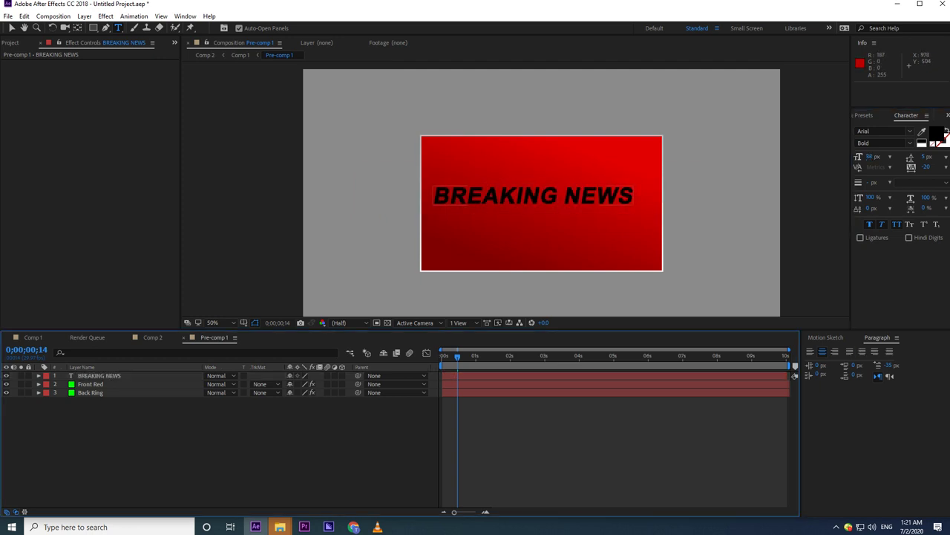
Step: Change the fill colour of the BREAKING NEWS text to white
{"action": "double_click", "coordinate": [100, 376]}
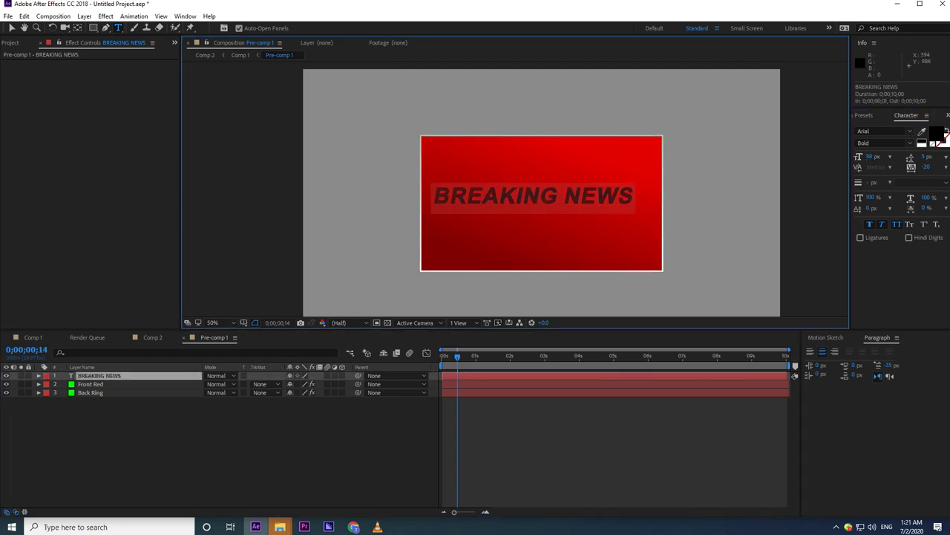
{"action": "left_click", "coordinate": [941, 132]}
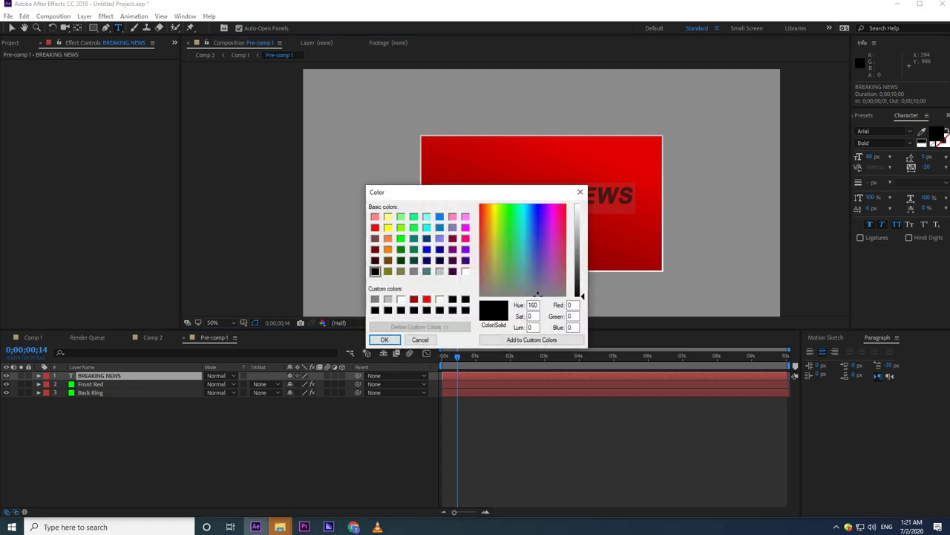
{"action": "left_click", "coordinate": [465, 271]}
{"action": "left_click", "coordinate": [384, 339]}
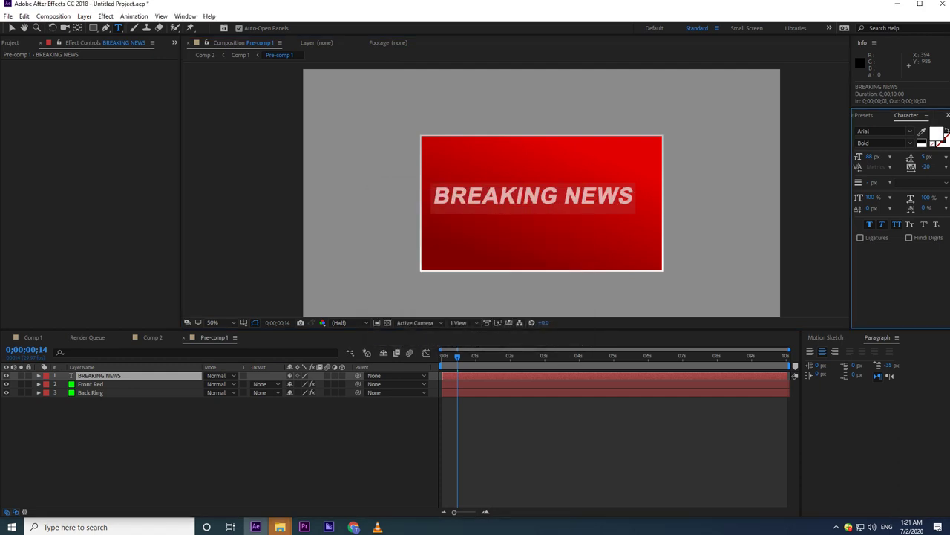
{"action": "key", "text": "v"}
Step: Move the BREAKING NEWS text to the upper edge of the red box, at about 980, 360, and switch to Comp 1
{"action": "left_click", "coordinate": [99, 376]}
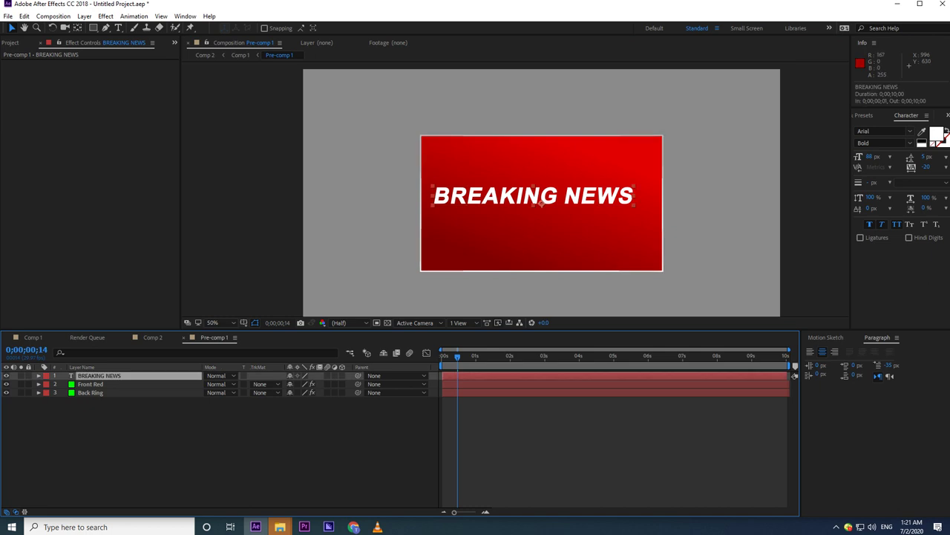
{"action": "left_click_drag", "start_coordinate": [569, 198], "coordinate": [547, 156]}
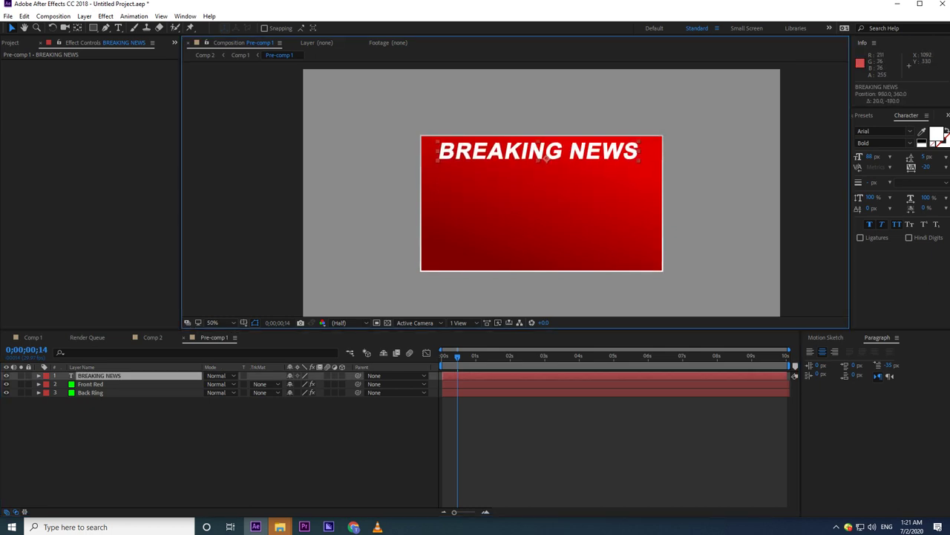
{"action": "double_click", "coordinate": [547, 157]}
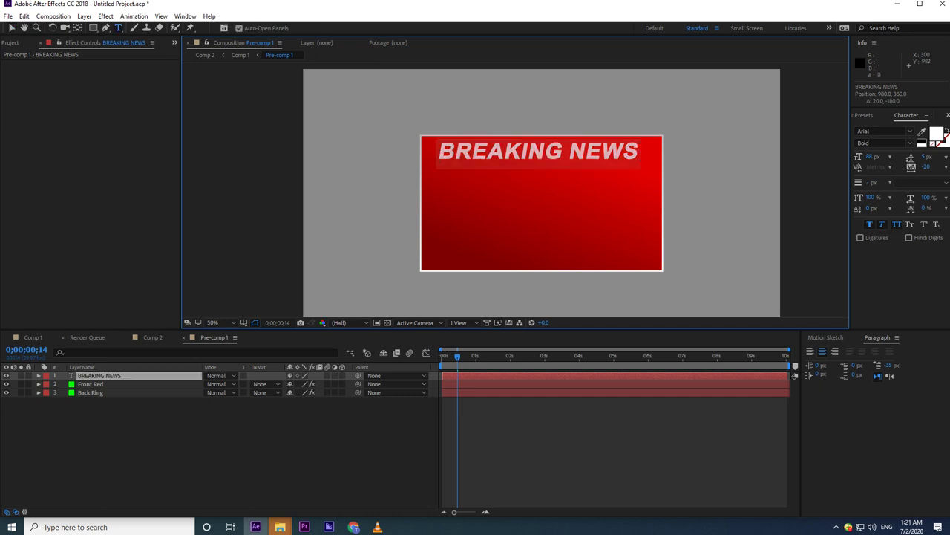
{"action": "left_click", "coordinate": [32, 337]}
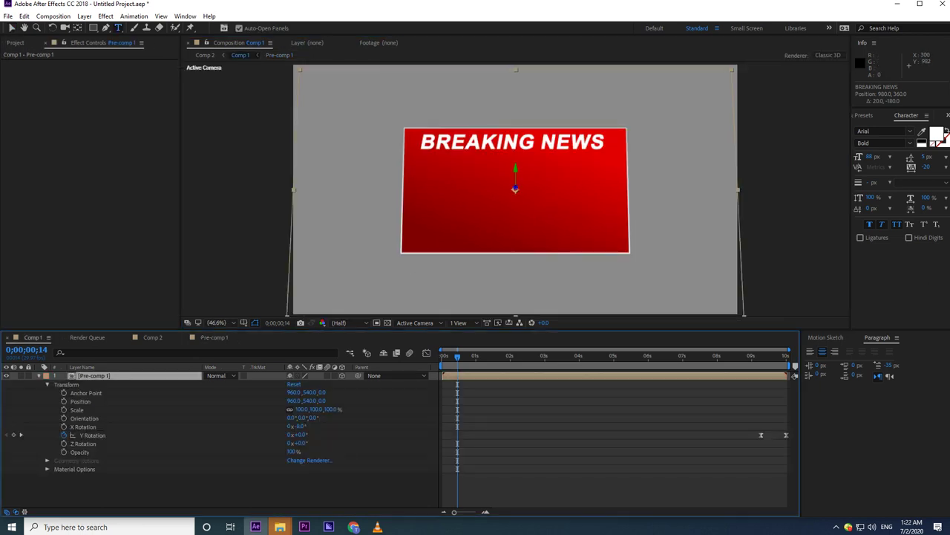
Step: Preview the Comp 2 animation with the BREAKING NEWS box
{"action": "left_click", "coordinate": [153, 337]}
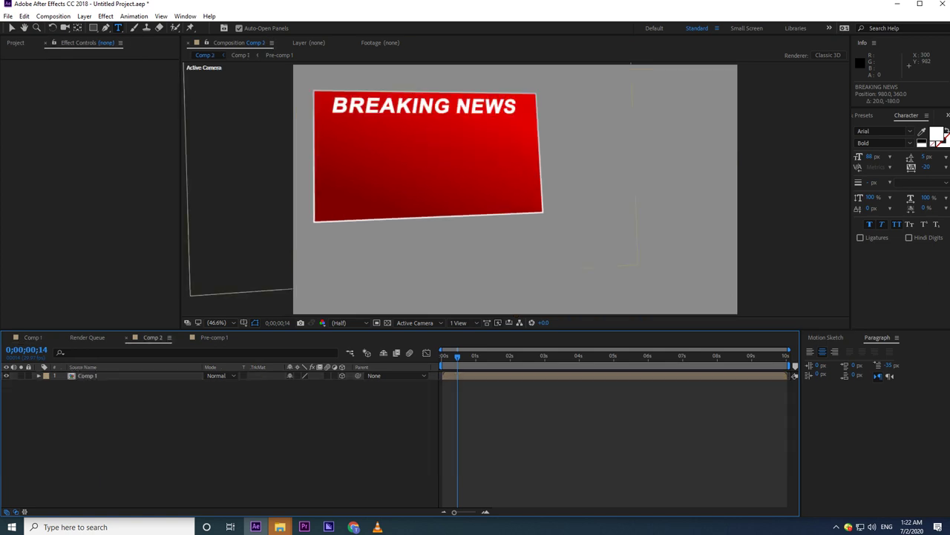
{"action": "key", "text": "space"}
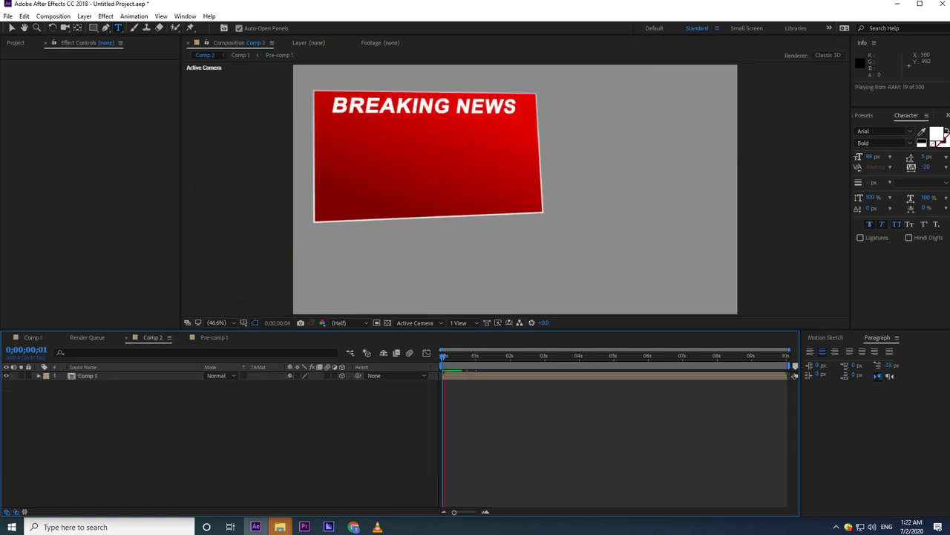
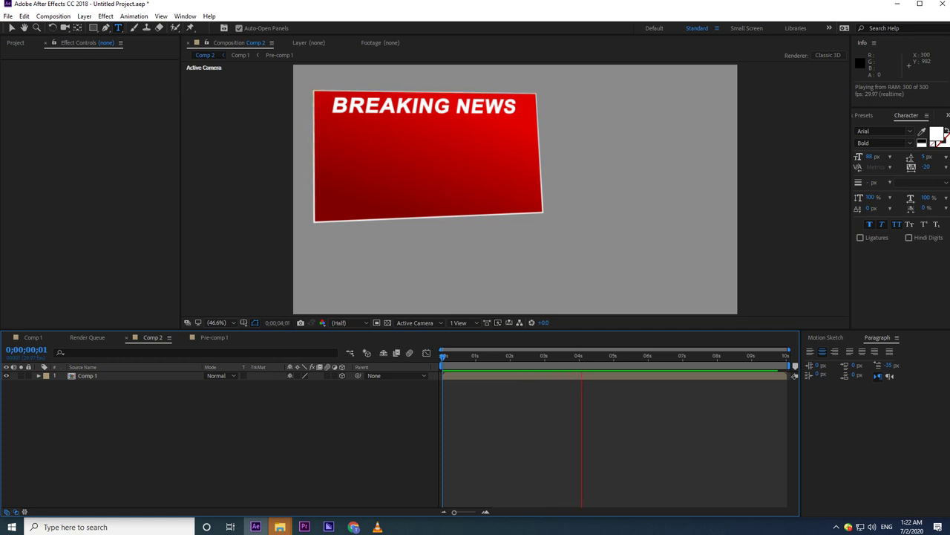
{"action": "key", "text": "space"}
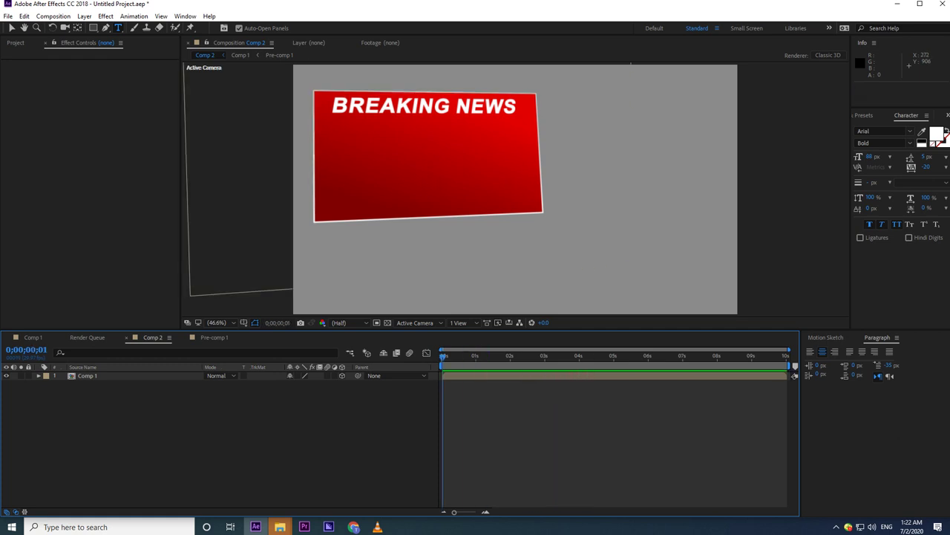
Step: Add a full-size green solid to Comp 2 and place it beneath the Comp 1 layer
{"action": "right_click", "coordinate": [50, 428]}
{"action": "mouse_move", "coordinate": [112, 319]}
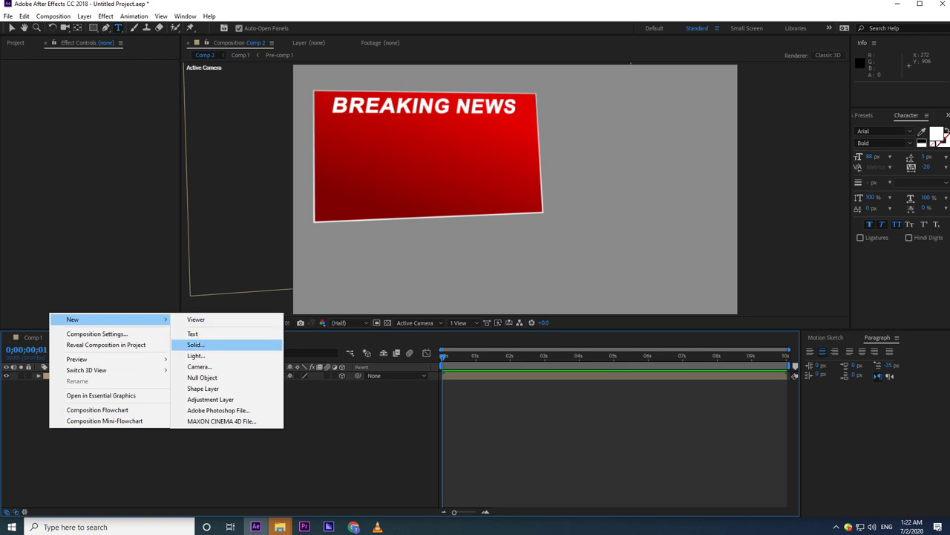
{"action": "left_click", "coordinate": [194, 344]}
{"action": "left_click", "coordinate": [802, 369]}
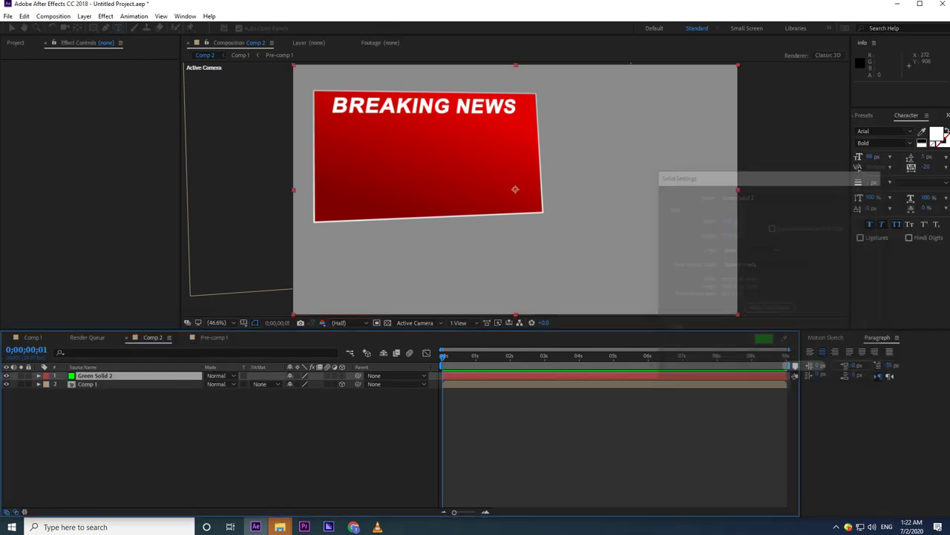
{"action": "key", "text": "ctrl+["}
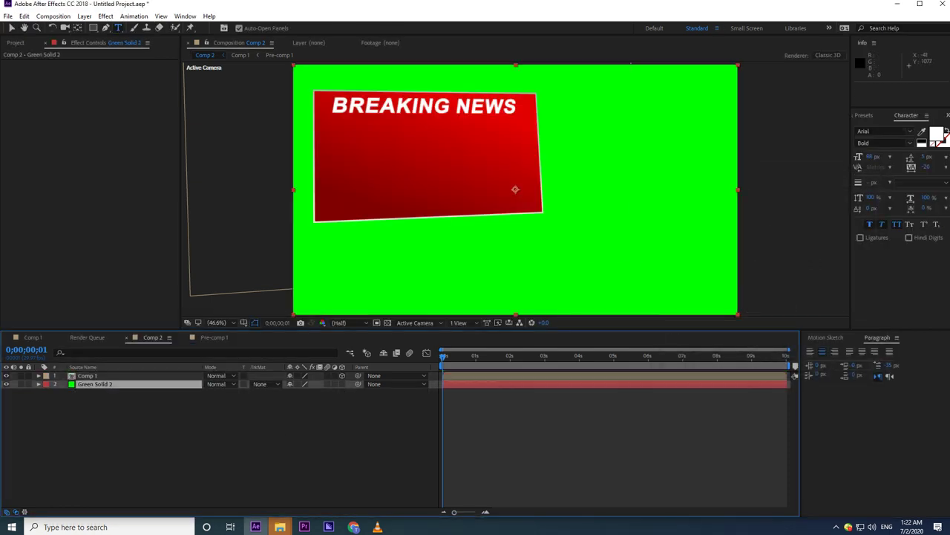
Step: Shift the green solid right across the frame, scale it to 100%, 74%, and nudge it slightly upward
{"action": "key", "text": "v"}
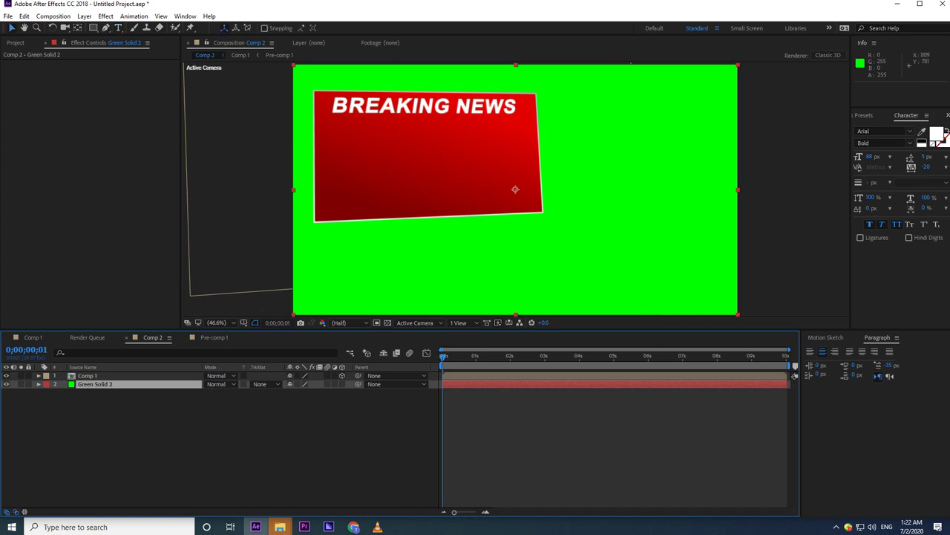
{"action": "left_click_drag", "start_coordinate": [515, 188], "coordinate": [698, 190]}
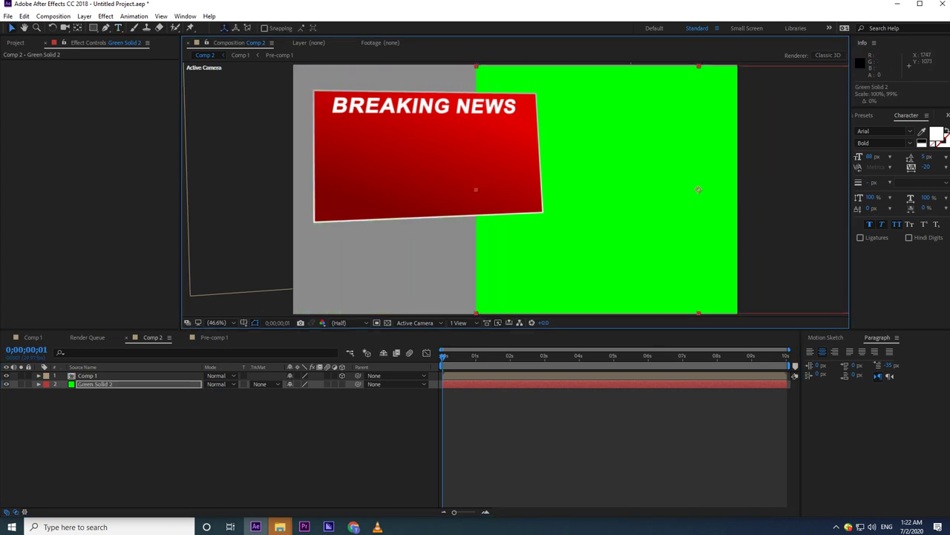
{"action": "left_click_drag", "start_coordinate": [698, 314], "coordinate": [698, 282]}
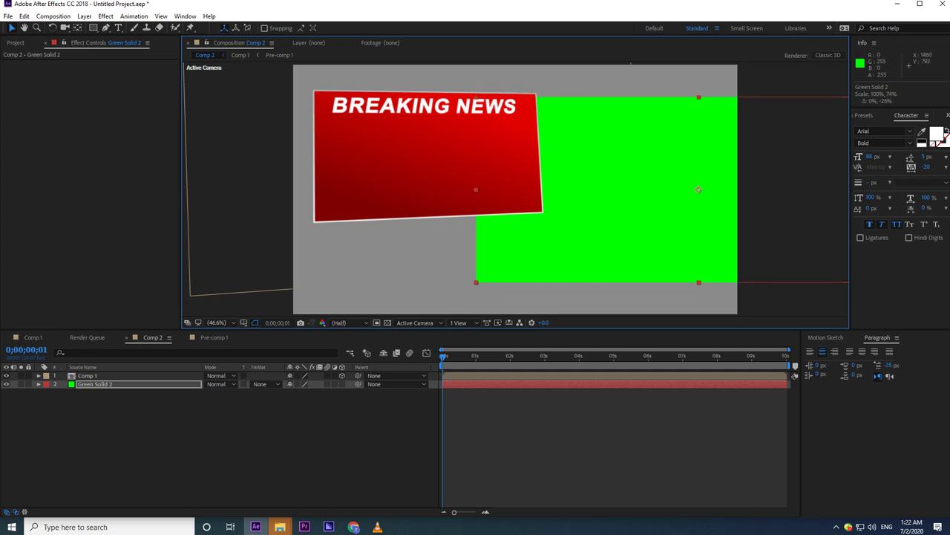
{"action": "left_click_drag", "start_coordinate": [698, 189], "coordinate": [699, 179]}
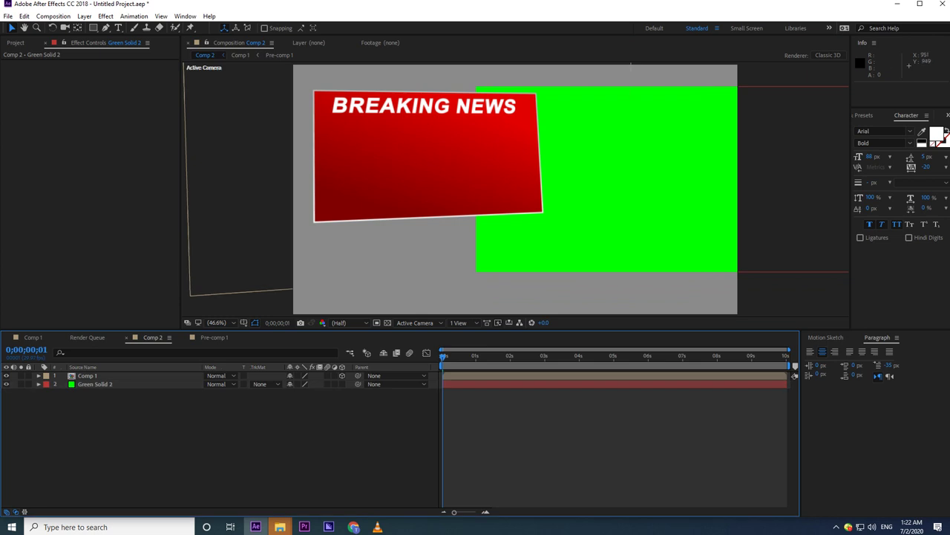
Step: Nudge the red box slightly down and left, and move the green solid to about 1823, 521
{"action": "left_click_drag", "start_coordinate": [432, 152], "coordinate": [423, 161]}
{"action": "left_click", "coordinate": [550, 431]}
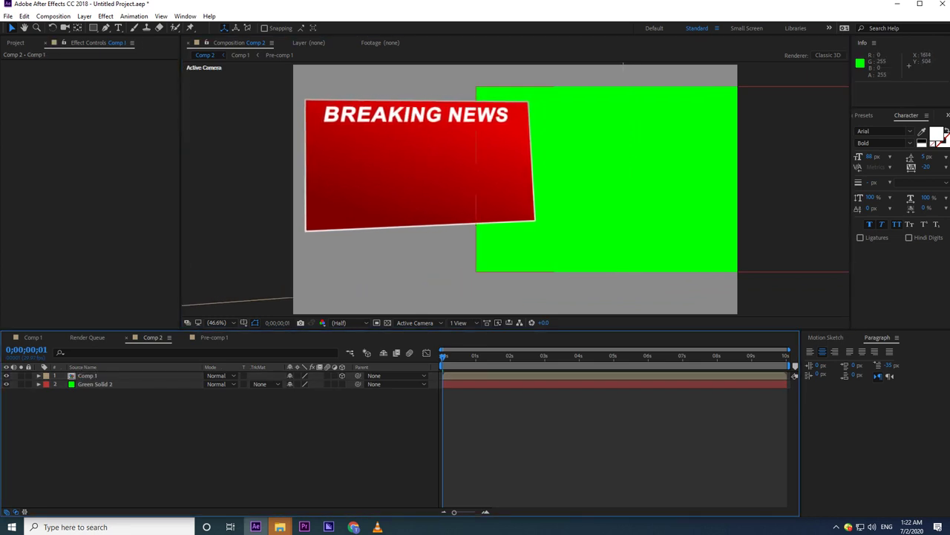
{"action": "left_click_drag", "start_coordinate": [674, 179], "coordinate": [715, 186]}
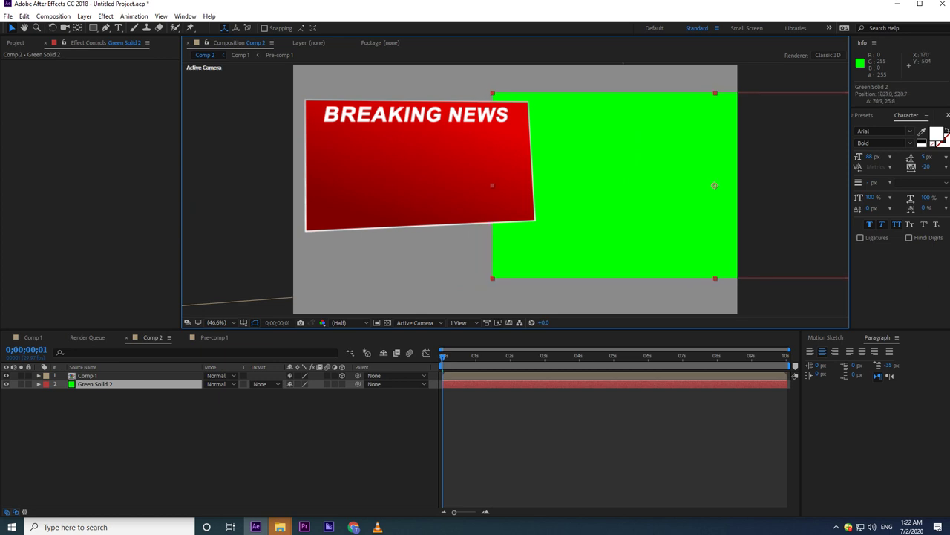
{"action": "right_click", "coordinate": [80, 443]}
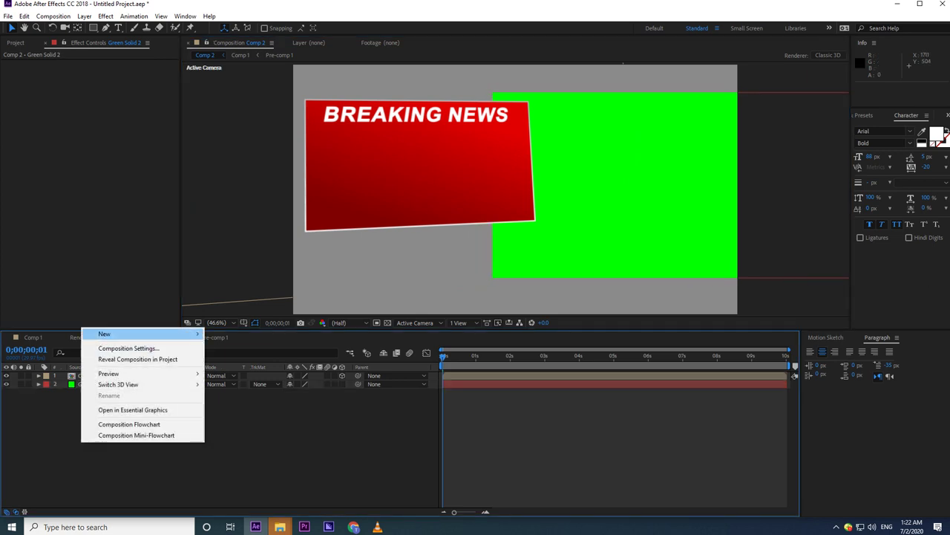
{"action": "mouse_move", "coordinate": [141, 334]}
{"action": "left_click", "coordinate": [227, 358]}
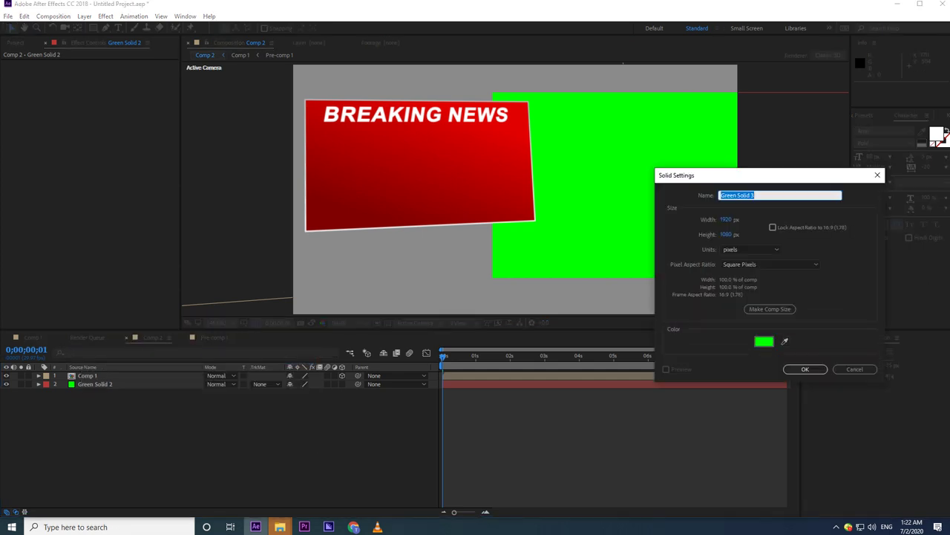
{"action": "left_click", "coordinate": [855, 369]}
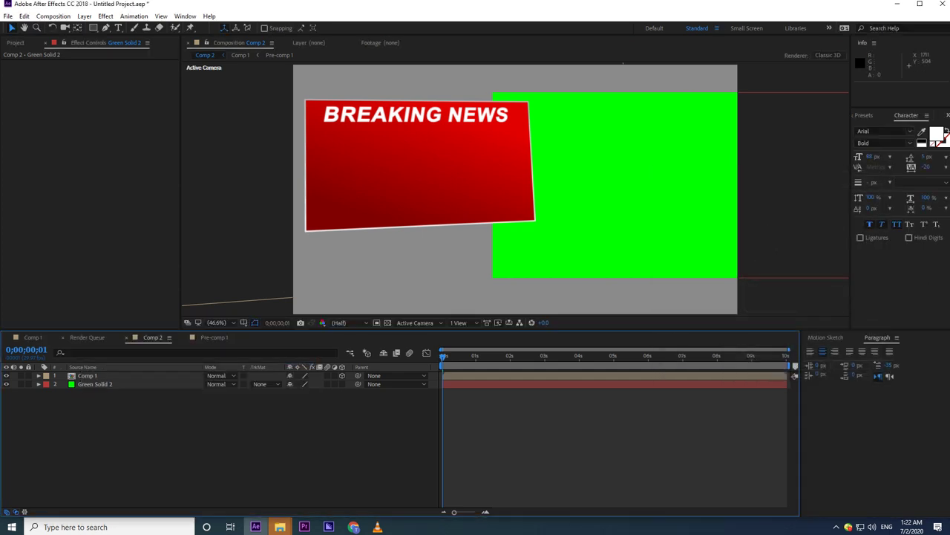
Step: Draw a full-width rectangular band along the upper edge of the Comp 2 frame and apply Gradient Ramp to it
{"action": "key", "text": "q"}
{"action": "mouse_move", "coordinate": [288, 65]}
{"action": "left_mouse_down"}
{"action": "mouse_move", "coordinate": [755, 81]}
{"action": "mouse_move", "coordinate": [758, 91]}
{"action": "mouse_move", "coordinate": [745, 95]}
{"action": "left_mouse_up"}
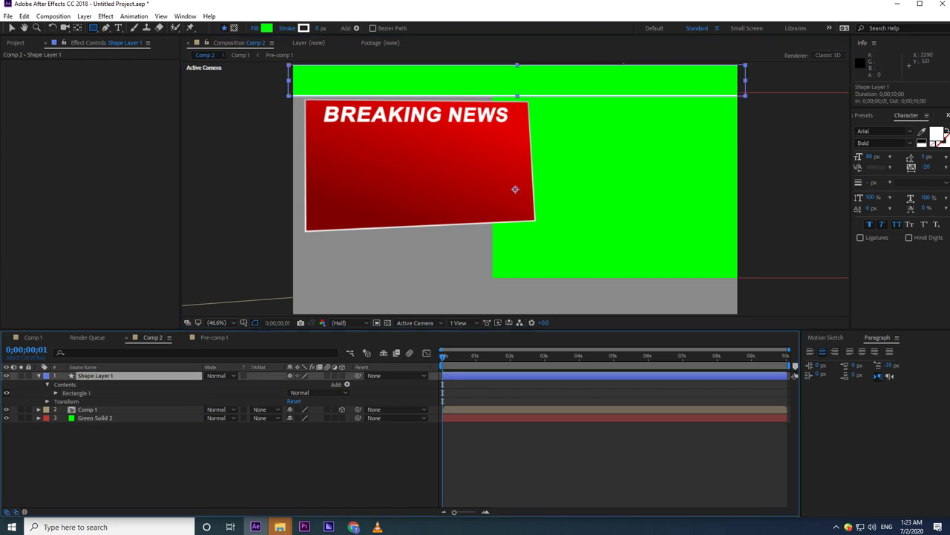
{"action": "left_click", "coordinate": [948, 116]}
{"action": "left_click", "coordinate": [923, 138]}
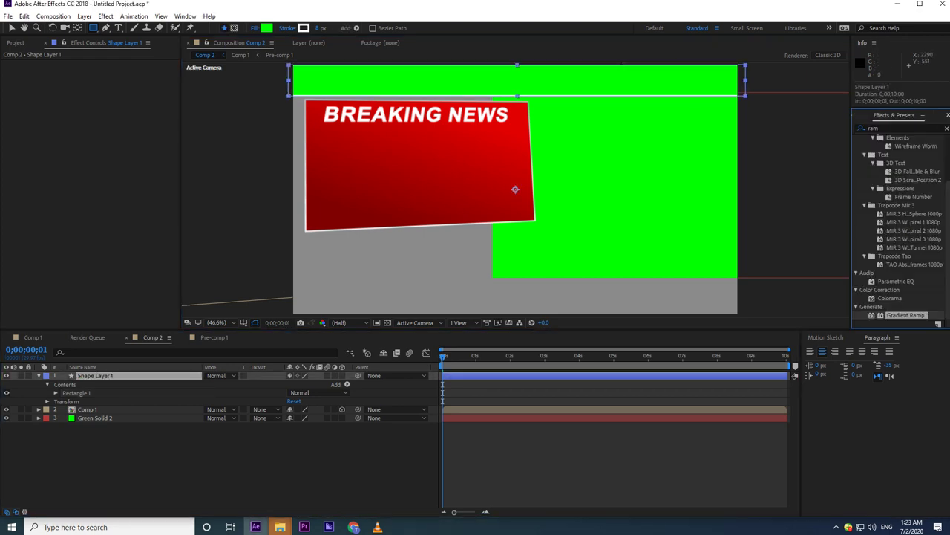
{"action": "left_click_drag", "start_coordinate": [906, 315], "coordinate": [117, 377]}
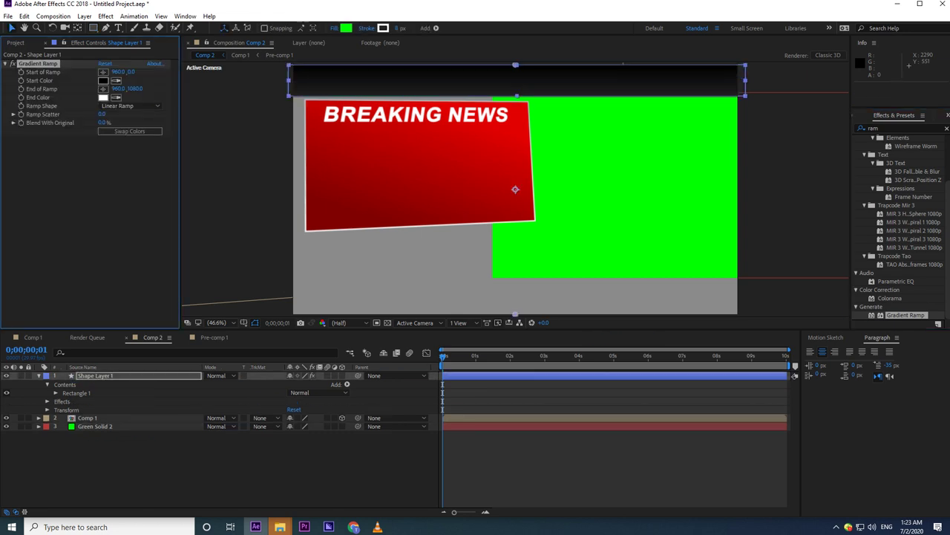
Step: Set both the end and start colours of the band's Gradient Ramp to red
{"action": "left_click", "coordinate": [104, 98]}
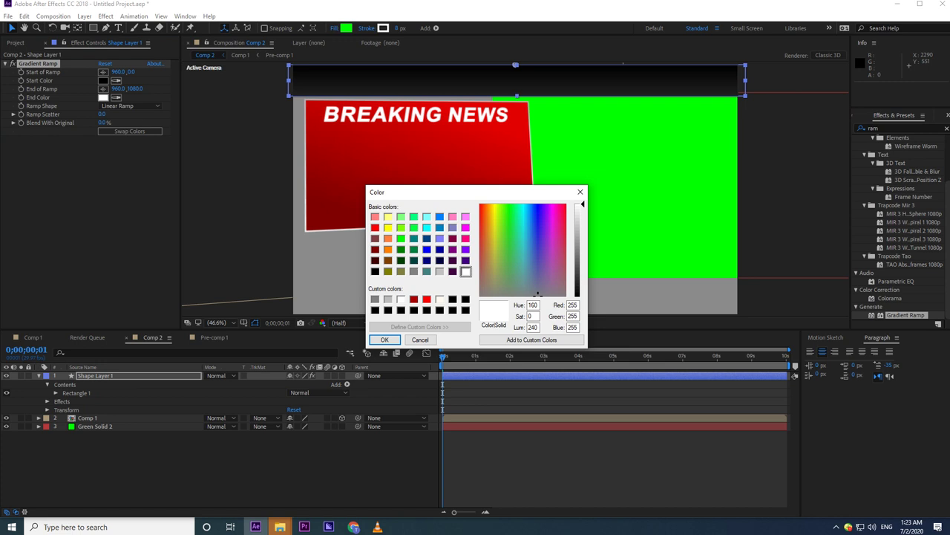
{"action": "left_click", "coordinate": [375, 226]}
{"action": "left_click", "coordinate": [385, 340]}
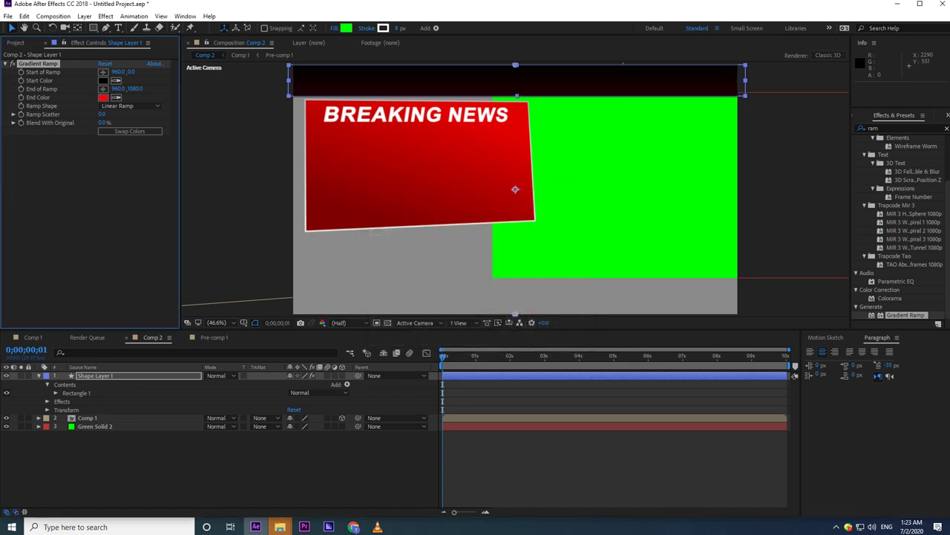
{"action": "left_click", "coordinate": [163, 464]}
{"action": "left_click", "coordinate": [96, 376]}
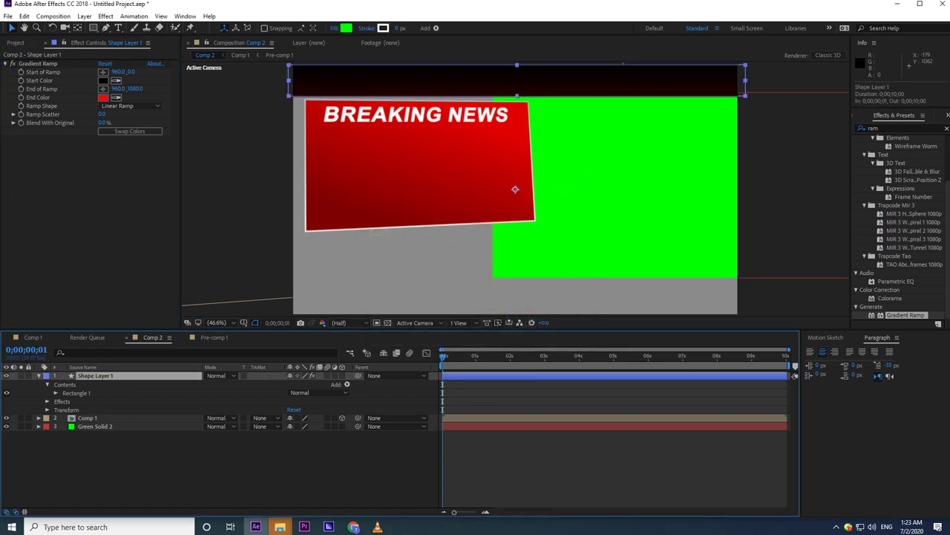
{"action": "left_click", "coordinate": [103, 80]}
{"action": "left_click", "coordinate": [375, 227]}
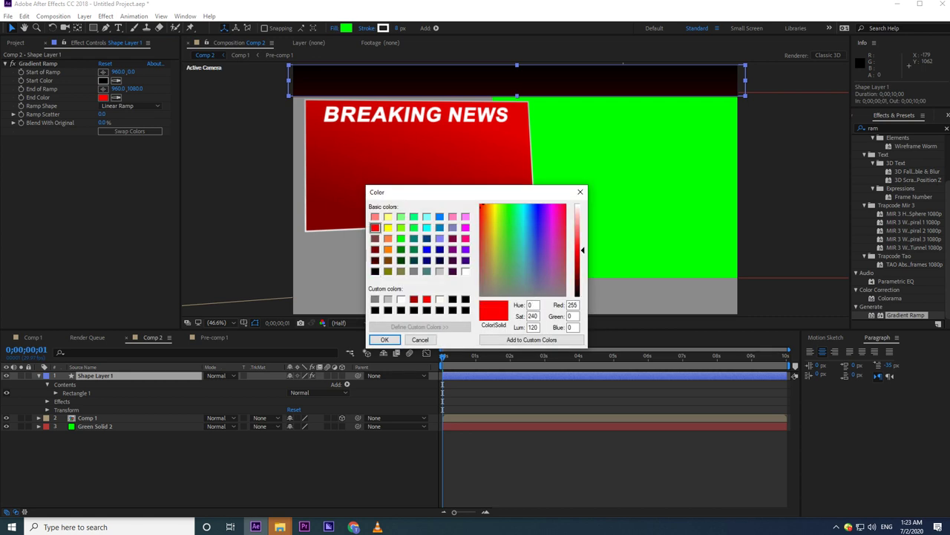
{"action": "left_click", "coordinate": [384, 340]}
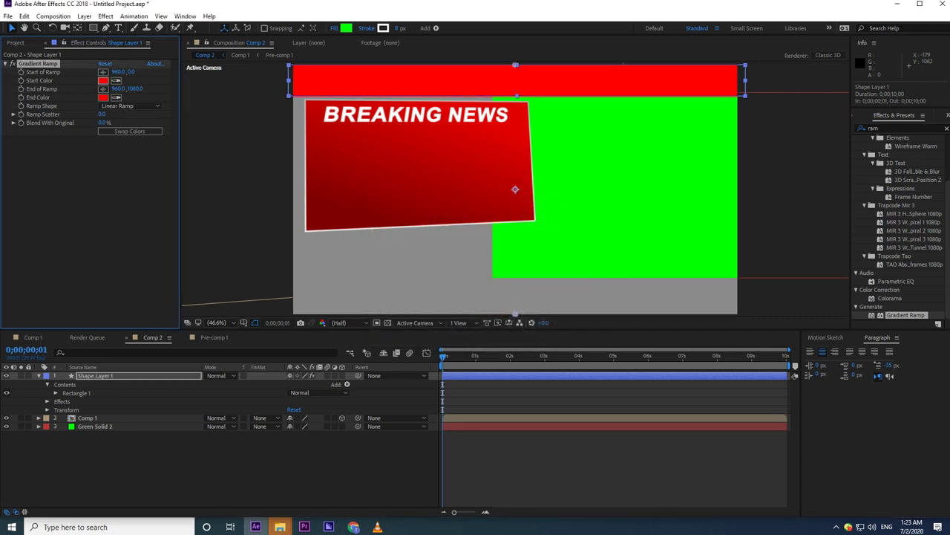
Step: Set the band's Gradient Ramp to a blue start colour and a dark blue end colour
{"action": "left_click", "coordinate": [103, 97]}
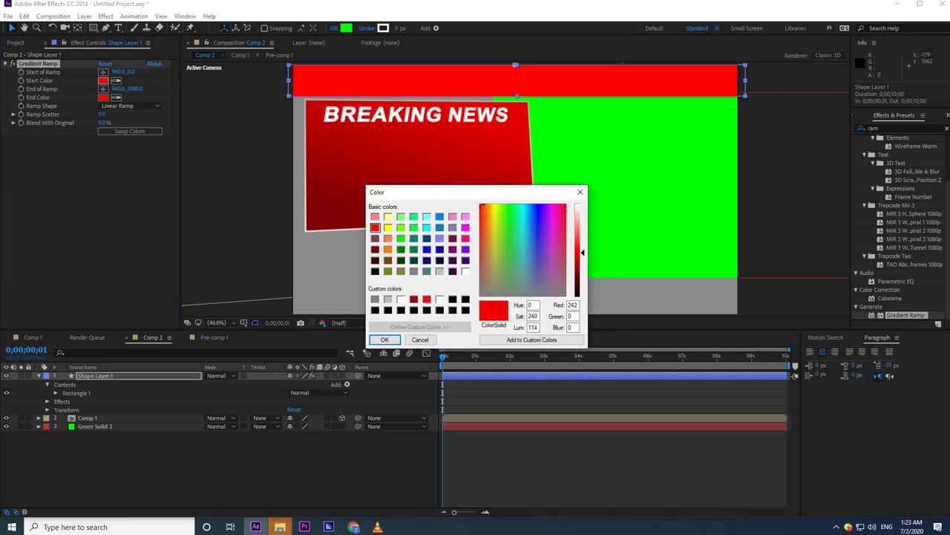
{"action": "left_click_drag", "start_coordinate": [583, 253], "coordinate": [583, 258]}
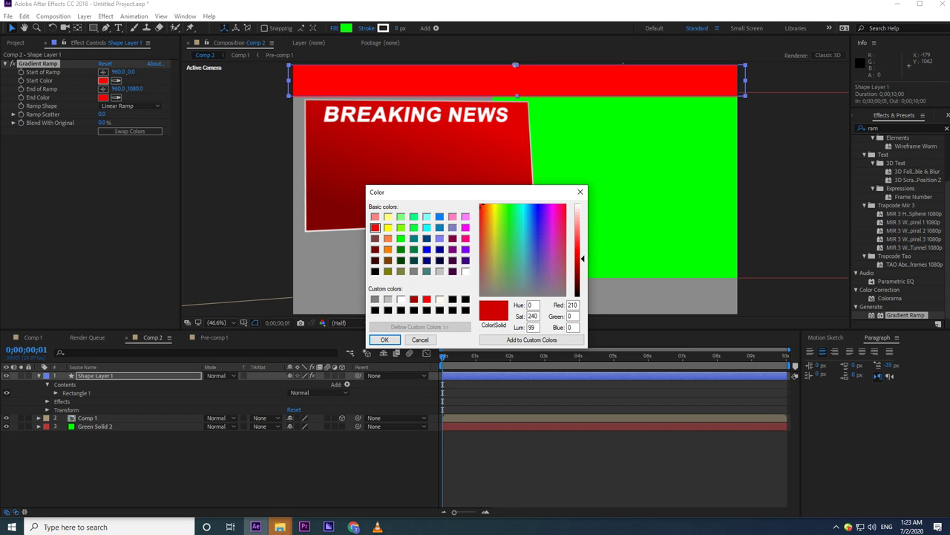
{"action": "left_click", "coordinate": [426, 249]}
{"action": "left_click", "coordinate": [384, 339]}
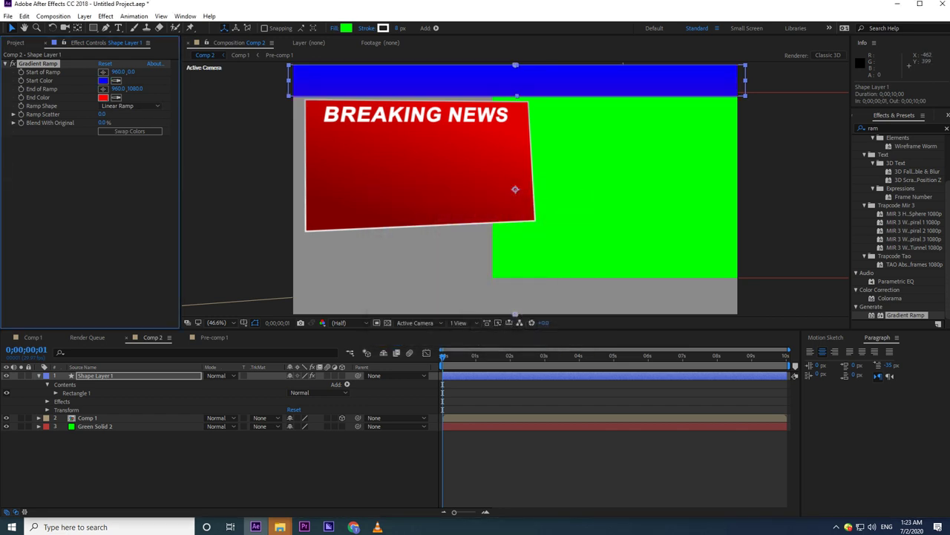
{"action": "left_click", "coordinate": [103, 97]}
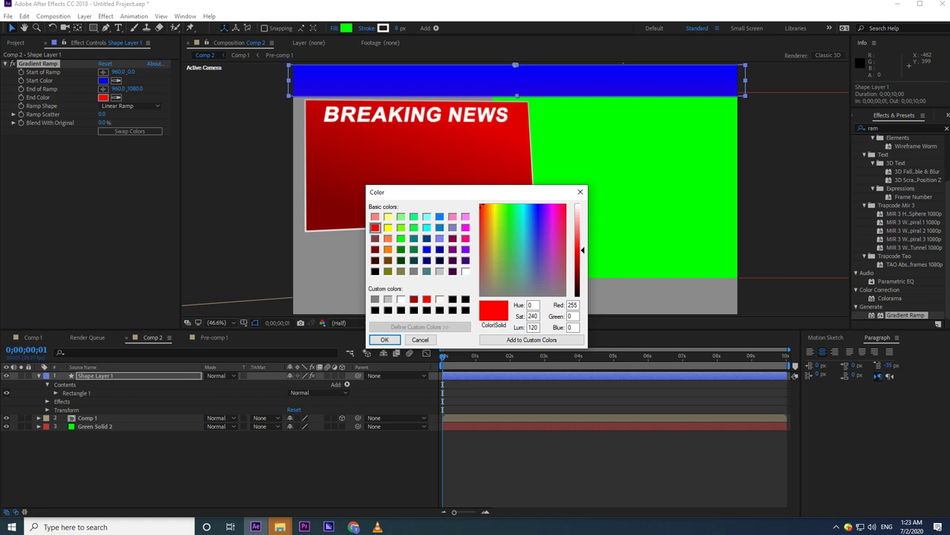
{"action": "left_click", "coordinate": [427, 260]}
{"action": "left_click", "coordinate": [384, 339]}
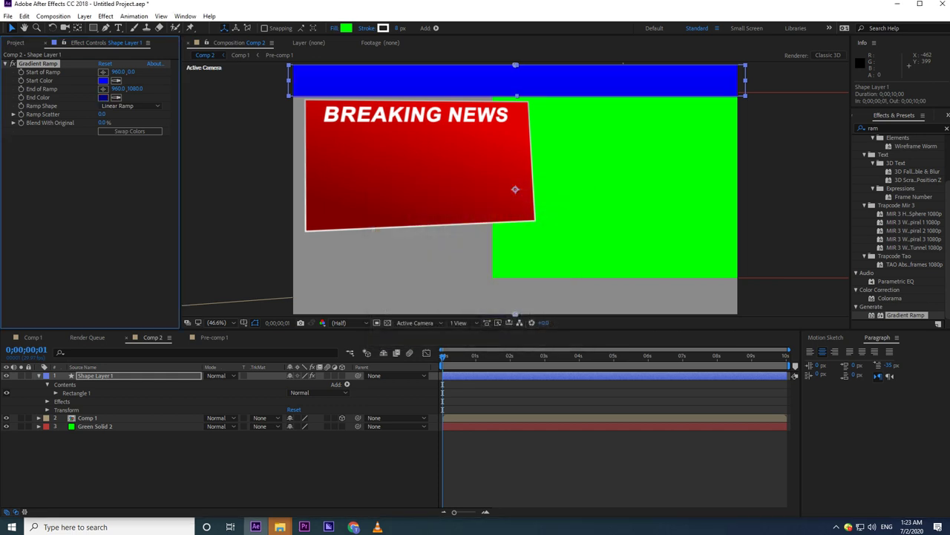
{"action": "key", "text": "grave"}
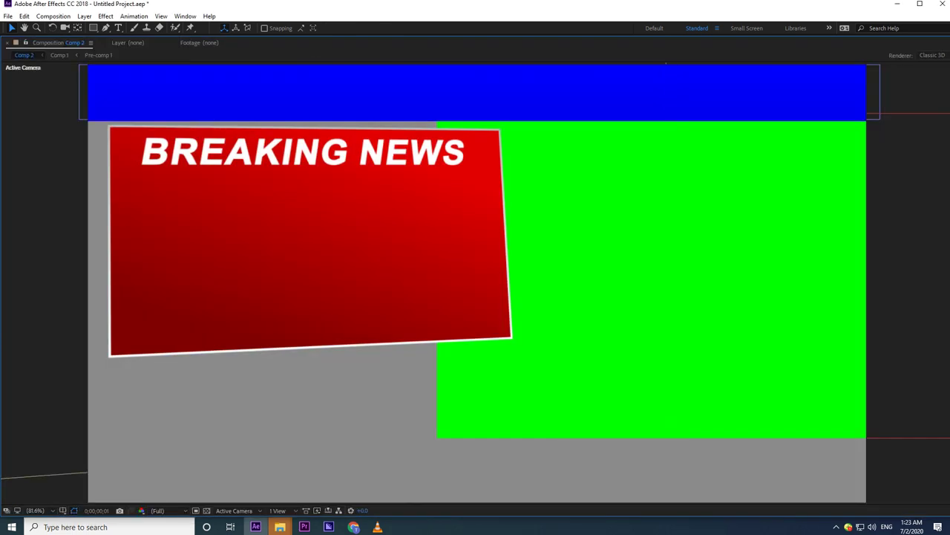
{"action": "key", "text": "grave"}
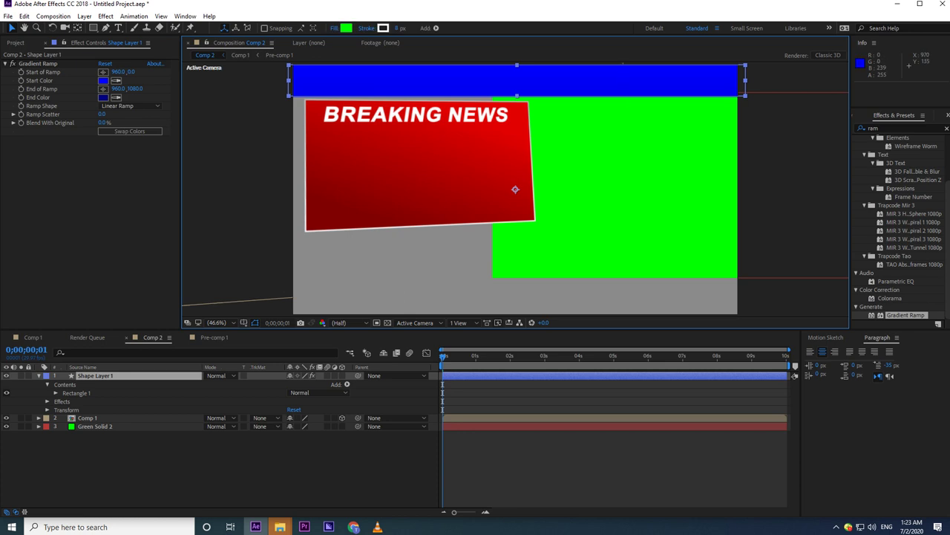
Step: Reduce the blue band's height and move it up against the frame's upper edge, at about 951, 433
{"action": "left_click_drag", "start_coordinate": [518, 96], "coordinate": [518, 115]}
{"action": "left_click_drag", "start_coordinate": [515, 189], "coordinate": [513, 164]}
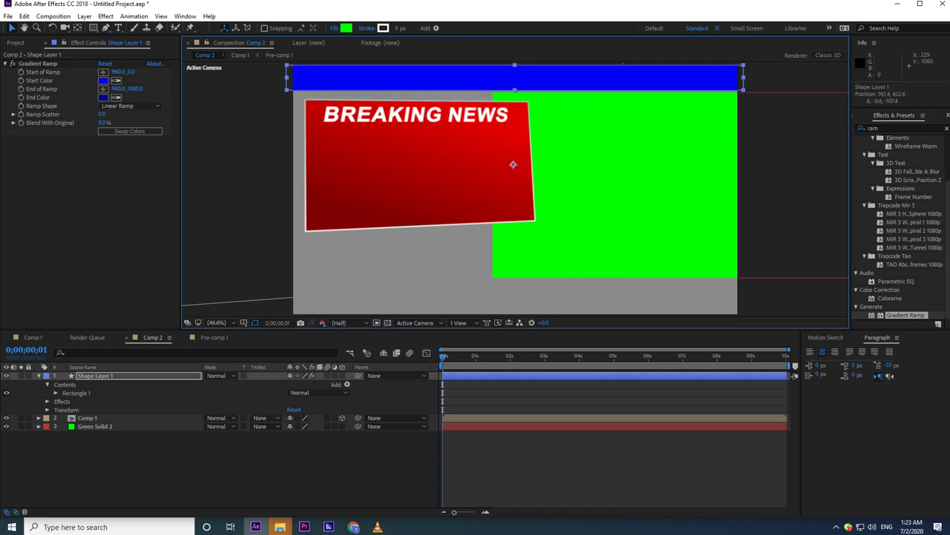
{"action": "left_click", "coordinate": [344, 465]}
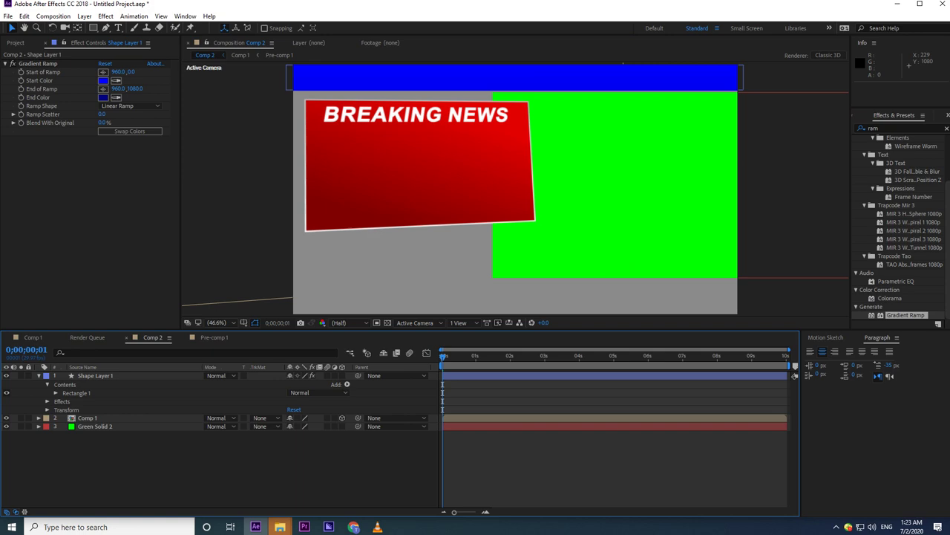
Step: Switch to File Explorer and search the New Volume (H:) drive for "Background"
{"action": "left_click", "coordinate": [280, 527]}
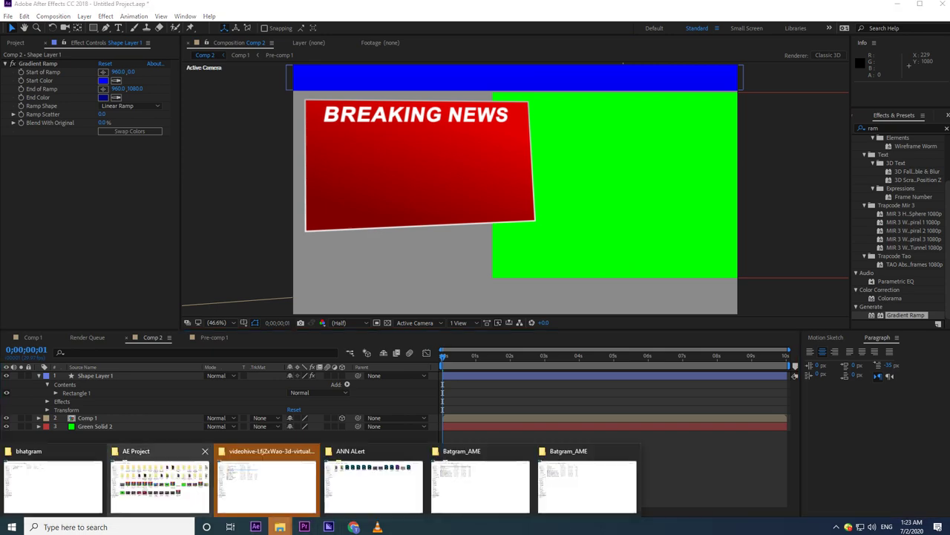
{"action": "left_click", "coordinate": [160, 487]}
{"action": "left_click", "coordinate": [312, 438]}
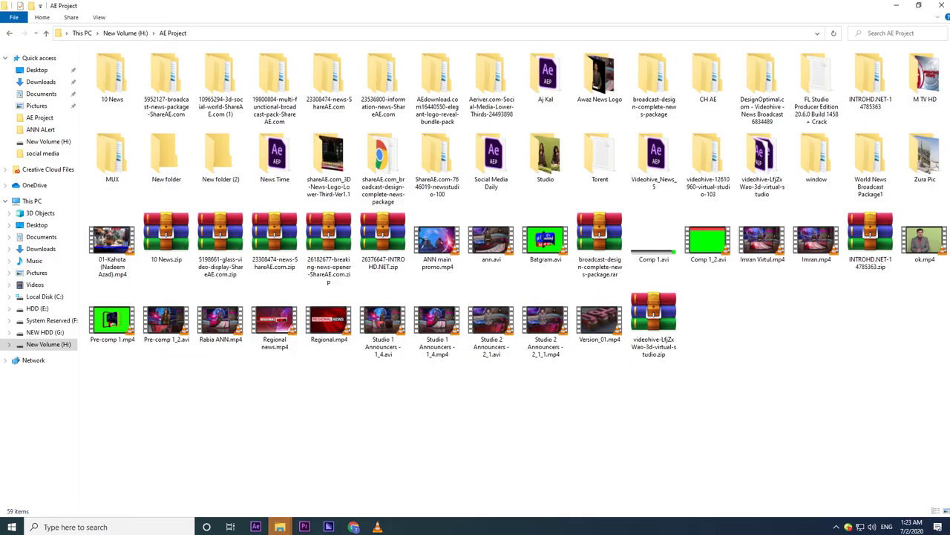
{"action": "left_click", "coordinate": [49, 345]}
{"action": "left_click", "coordinate": [899, 33]}
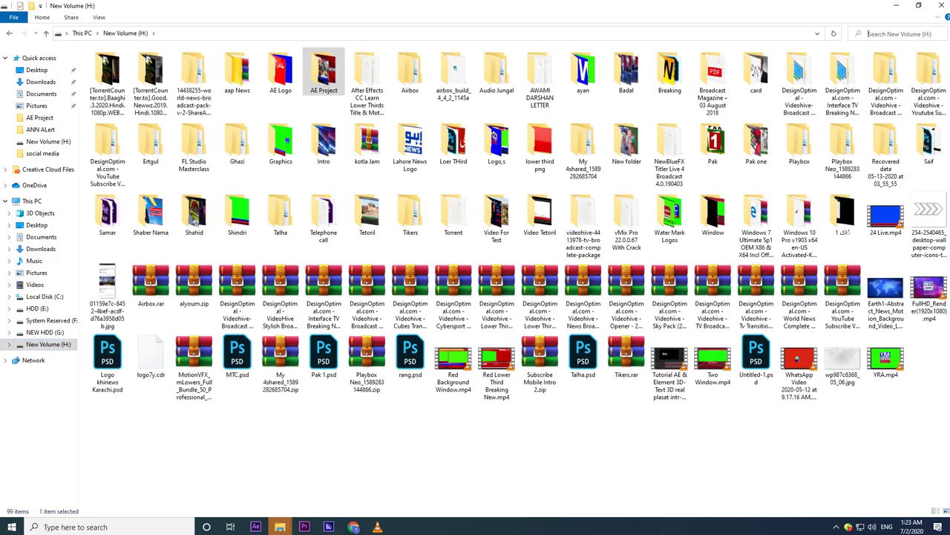
{"action": "type", "text": "gackground"}
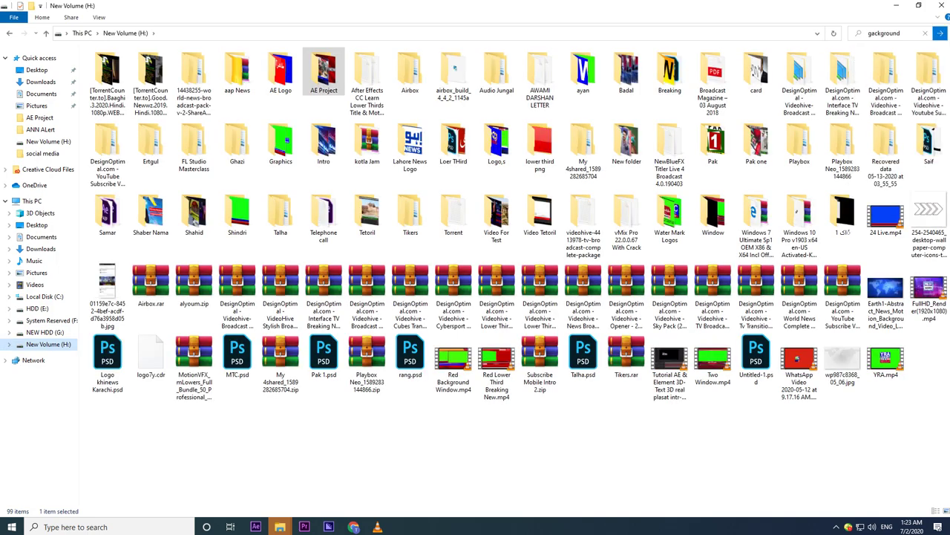
{"action": "key", "text": "Return"}
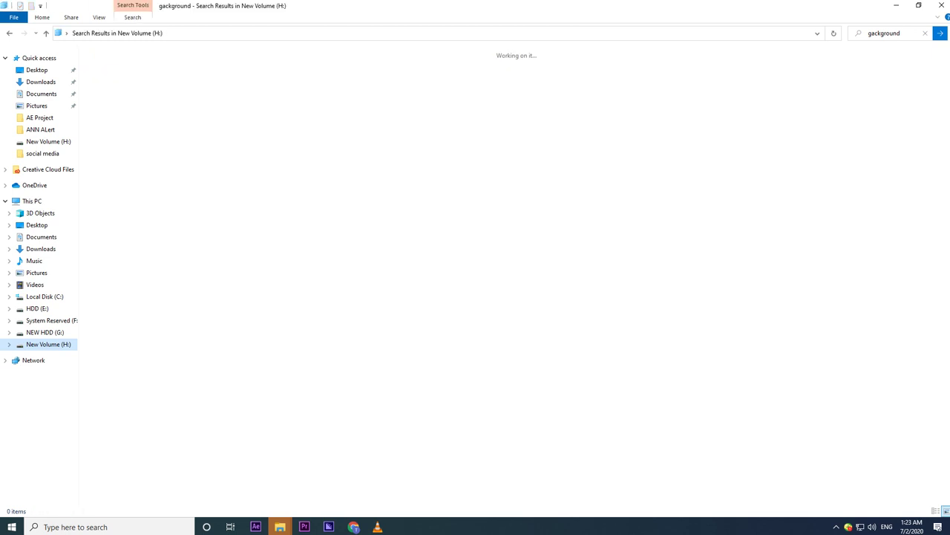
{"action": "left_click", "coordinate": [901, 33]}
{"action": "key", "text": "ctrl+a"}
{"action": "type", "text": "B"}
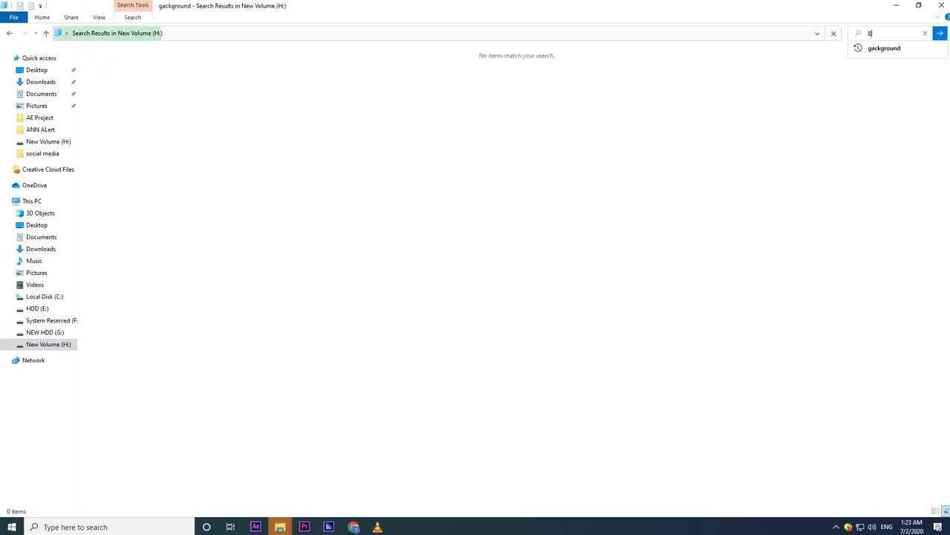
{"action": "type", "text": "ackground"}
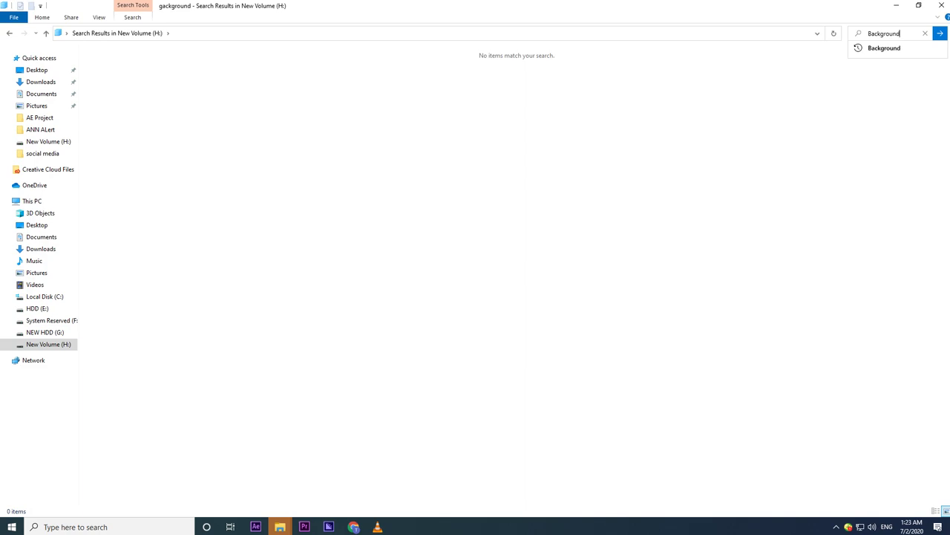
{"action": "key", "text": "Return"}
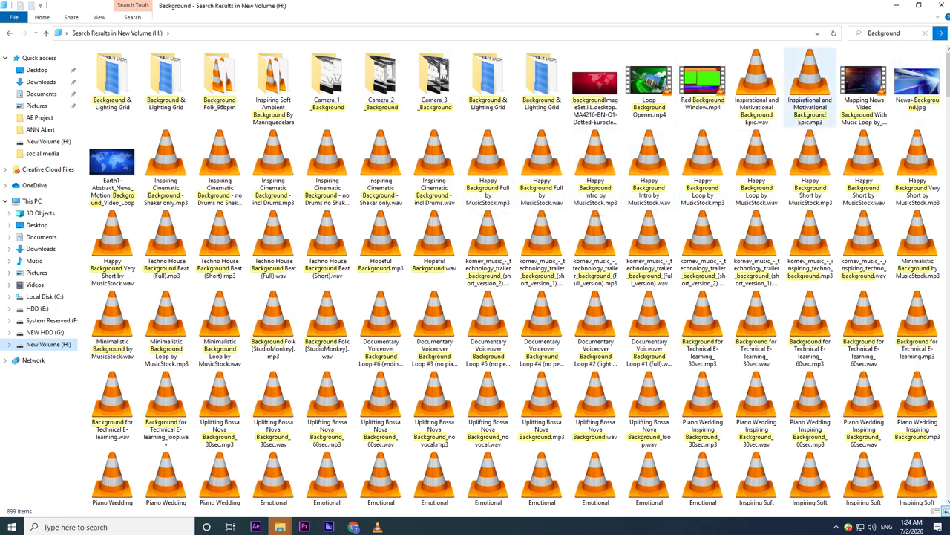
Step: Add News+Background.jpg to Comp 2, fit it to the composition frame and send it behind all other layers
{"action": "left_click_drag", "start_coordinate": [917, 85], "coordinate": [127, 466]}
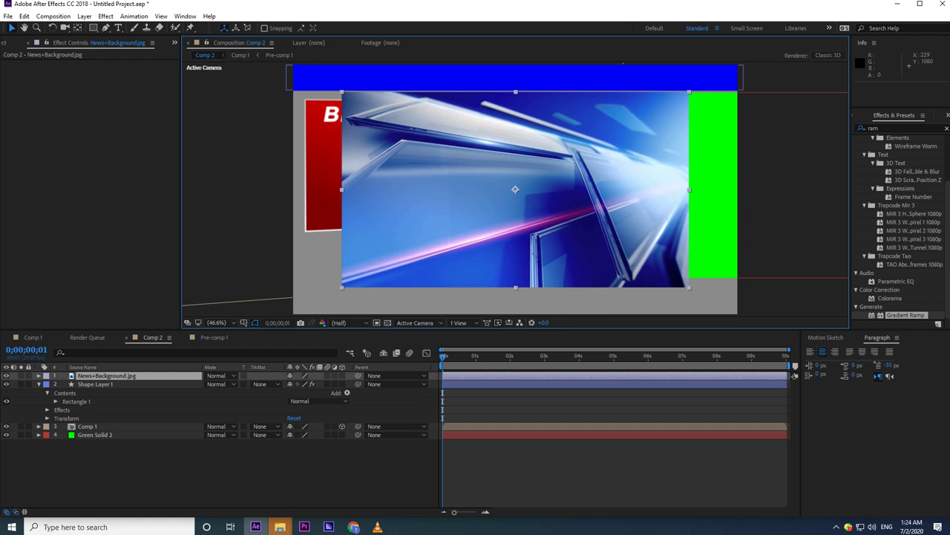
{"action": "key", "text": "ctrl+alt+f"}
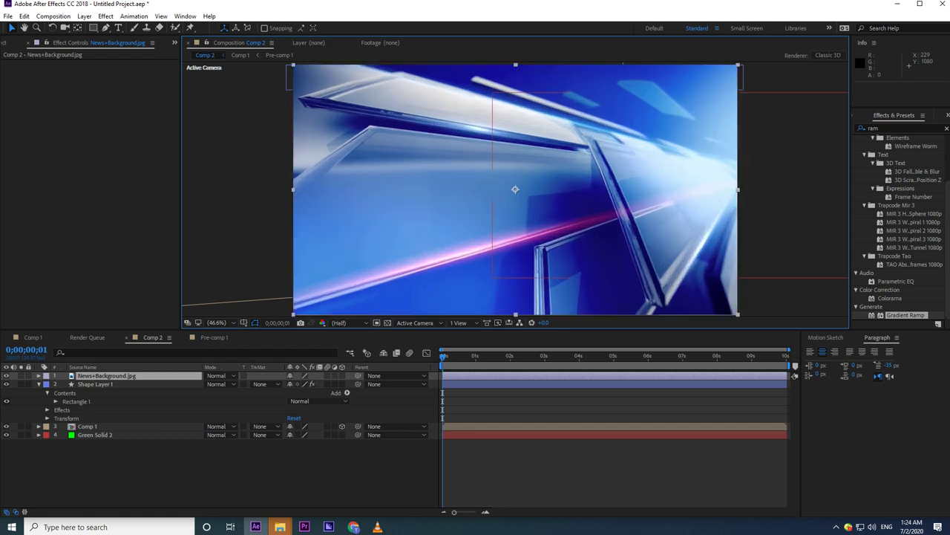
{"action": "key", "text": "Return"}
{"action": "key", "text": "Return"}
{"action": "key", "text": "ctrl+shift+bracketleft"}
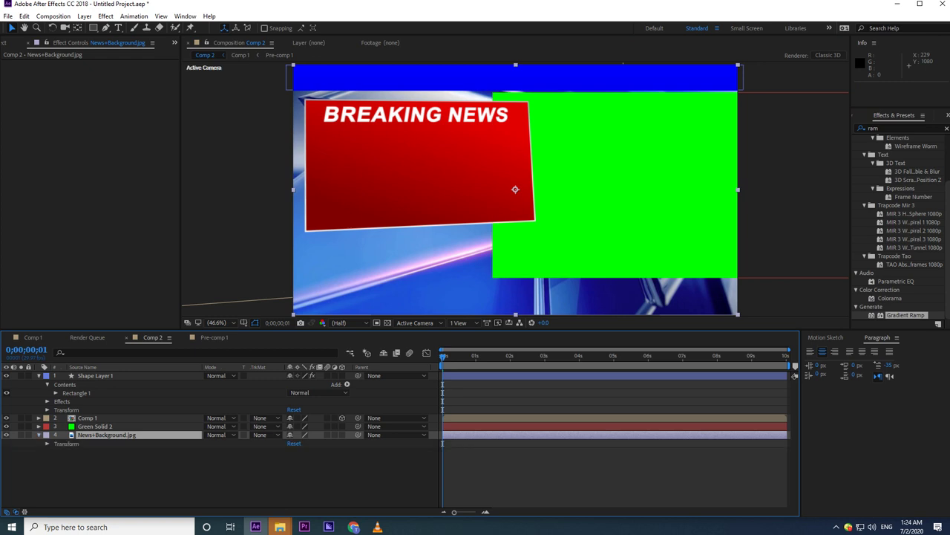
Step: Keyframe the background image's Position and its Scale at 139%, and move both keyframes to 0;00;05;17
{"action": "left_click", "coordinate": [47, 443]}
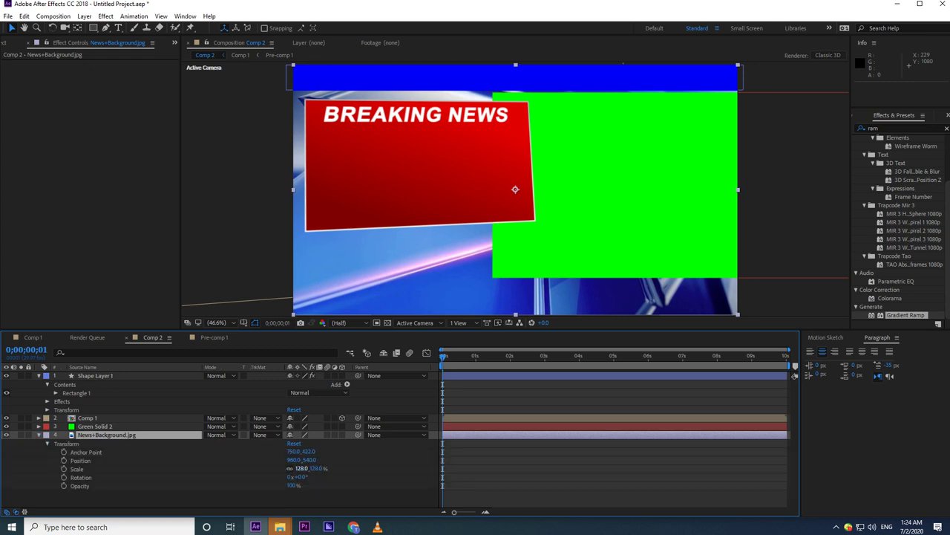
{"action": "left_click_drag", "start_coordinate": [301, 469], "coordinate": [308, 468]}
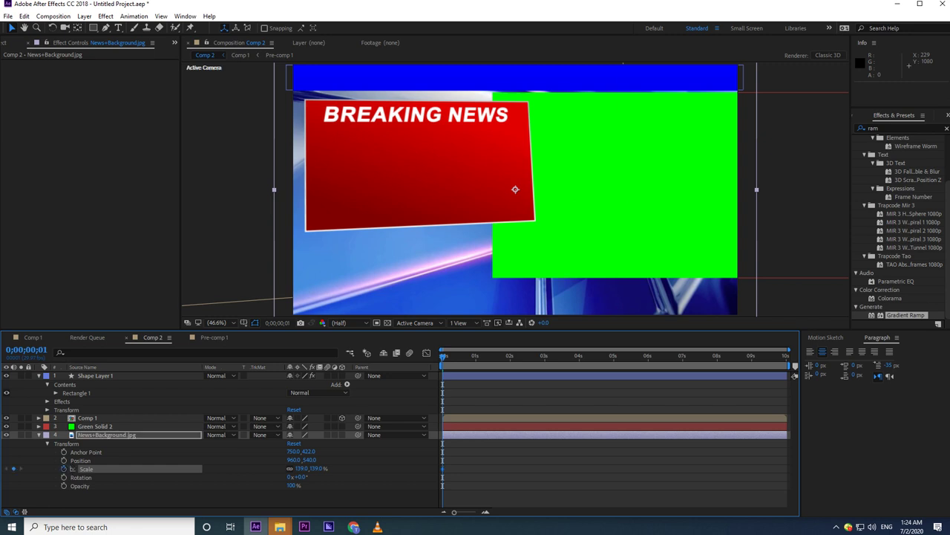
{"action": "left_click", "coordinate": [64, 461]}
{"action": "mouse_move", "coordinate": [461, 480]}
{"action": "left_mouse_down"}
{"action": "mouse_move", "coordinate": [437, 453]}
{"action": "mouse_move", "coordinate": [535, 460]}
{"action": "left_mouse_up"}
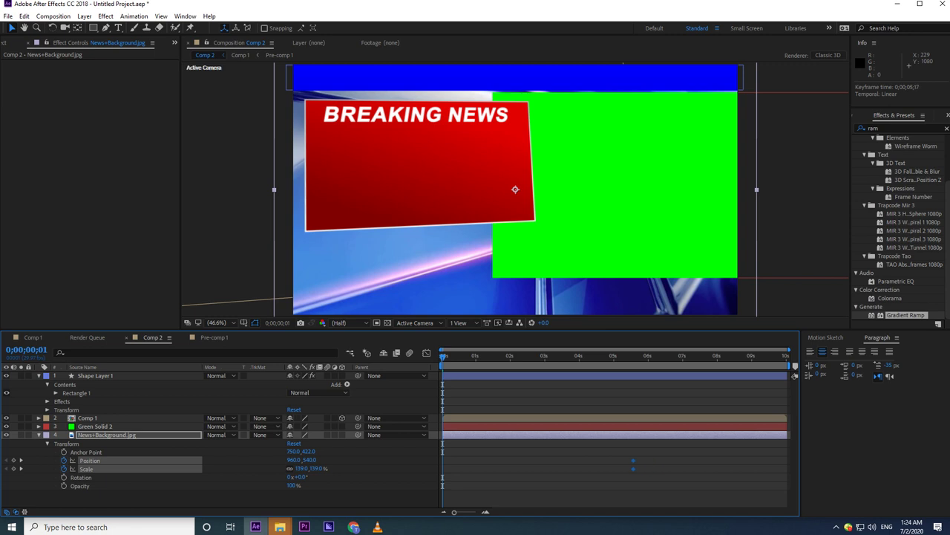
Step: Set the background's starting keyframes to position 932, 540 and scale 142%, and preview the movement
{"action": "left_click_drag", "start_coordinate": [301, 468], "coordinate": [296, 469]}
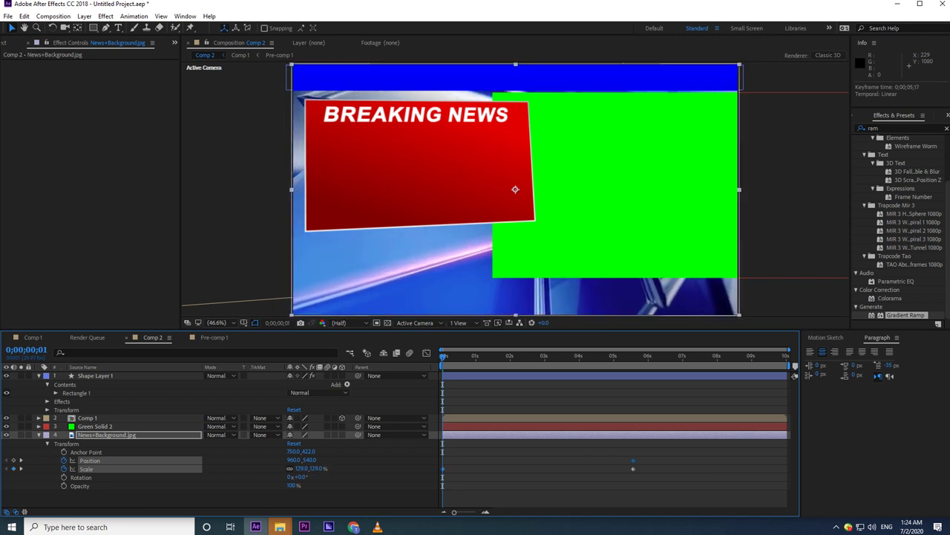
{"action": "key", "text": "space"}
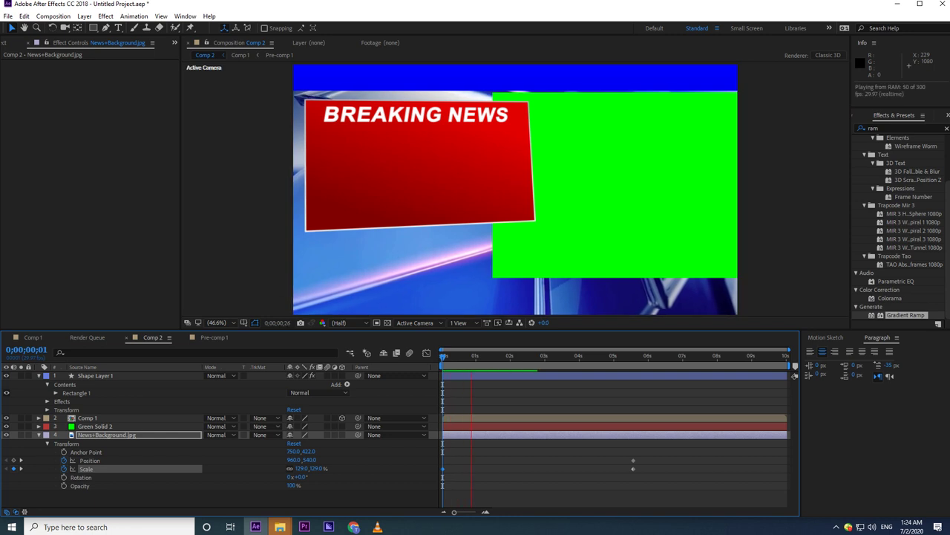
{"action": "key", "text": "space"}
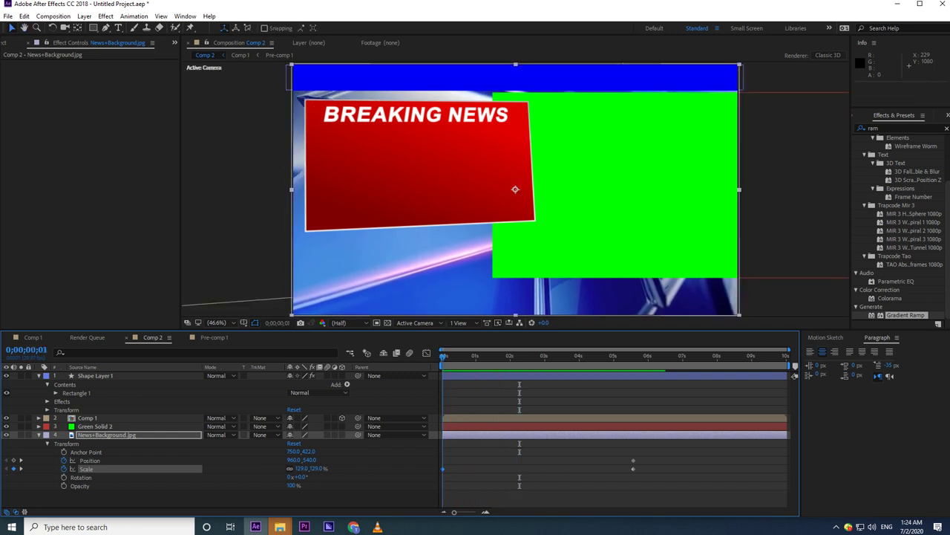
{"action": "left_click_drag", "start_coordinate": [516, 189], "coordinate": [511, 188]}
{"action": "left_click_drag", "start_coordinate": [308, 461], "coordinate": [309, 461]}
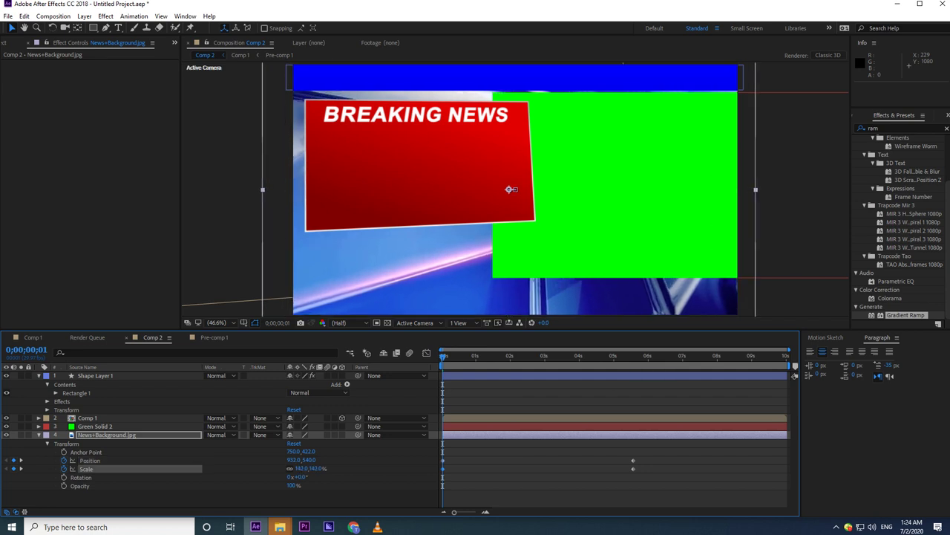
{"action": "key", "text": "space"}
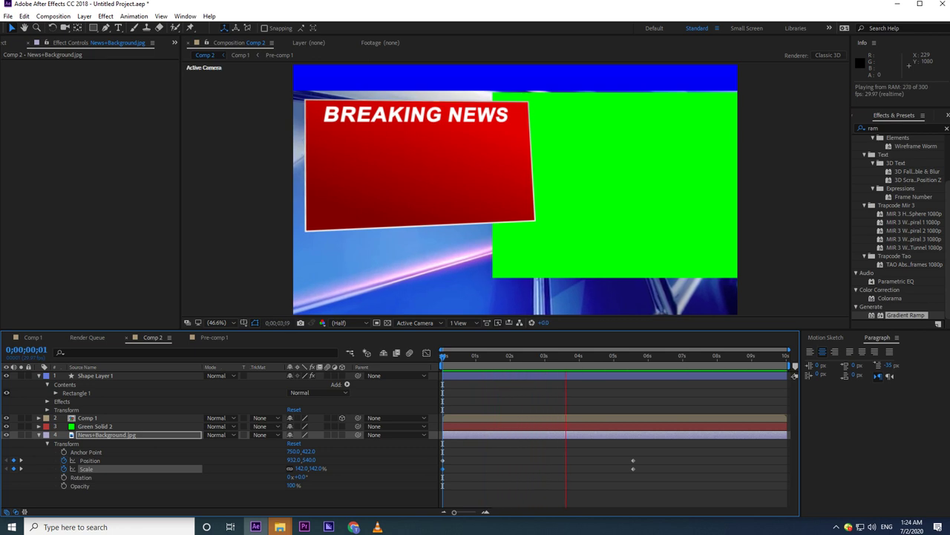
{"action": "key", "text": "space"}
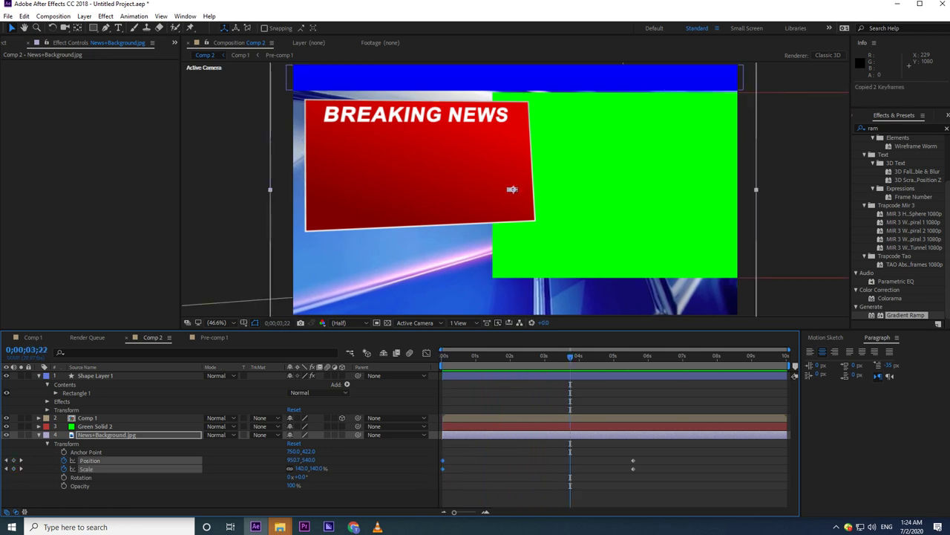
Step: Paste the background's starting Position and Scale keyframes at the composition's end, and set its scale at 0;00;05;17 to 146%
{"action": "key", "text": "End"}
{"action": "key", "text": "ctrl+v"}
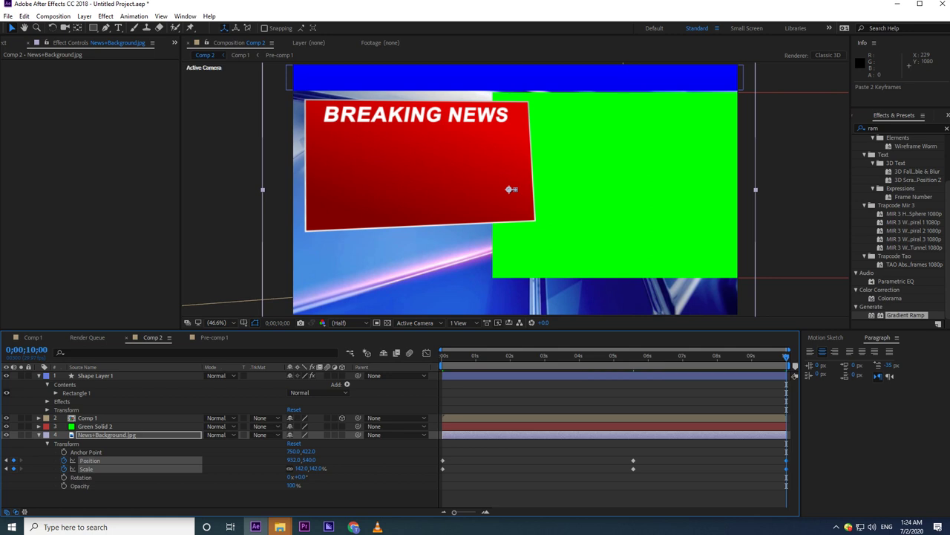
{"action": "left_click", "coordinate": [633, 460]}
{"action": "key", "text": "j"}
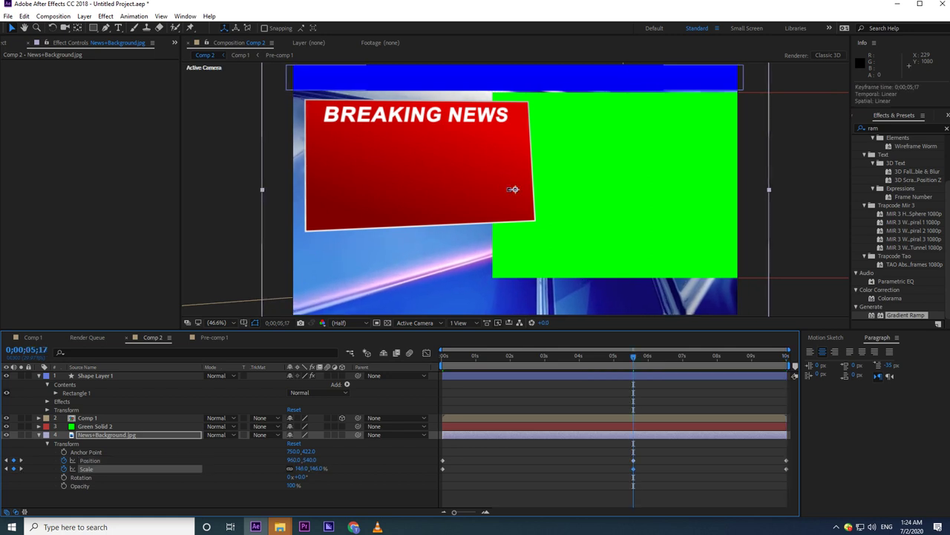
Step: Preview the background animation from the first frame and collapse the properties of the background and band layers
{"action": "key", "text": "j"}
{"action": "key", "text": "space"}
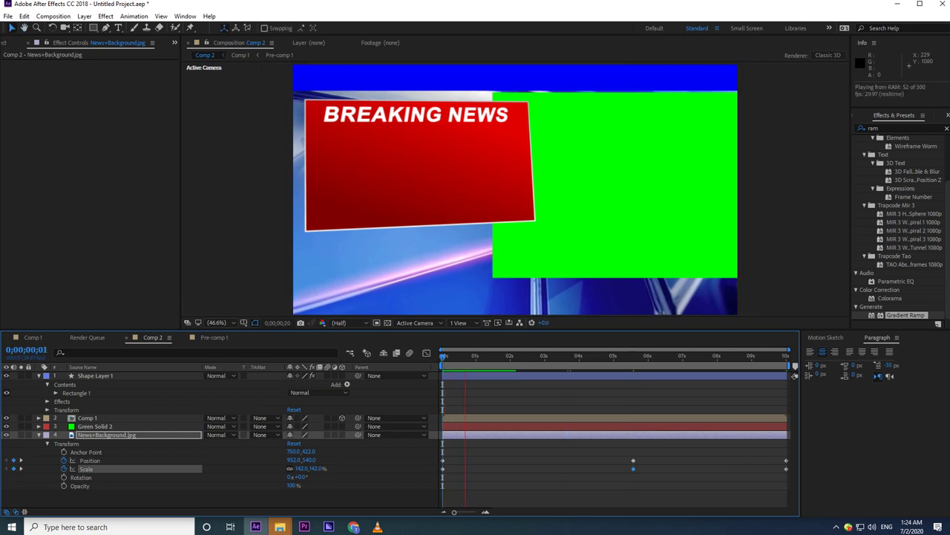
{"action": "left_click", "coordinate": [38, 435]}
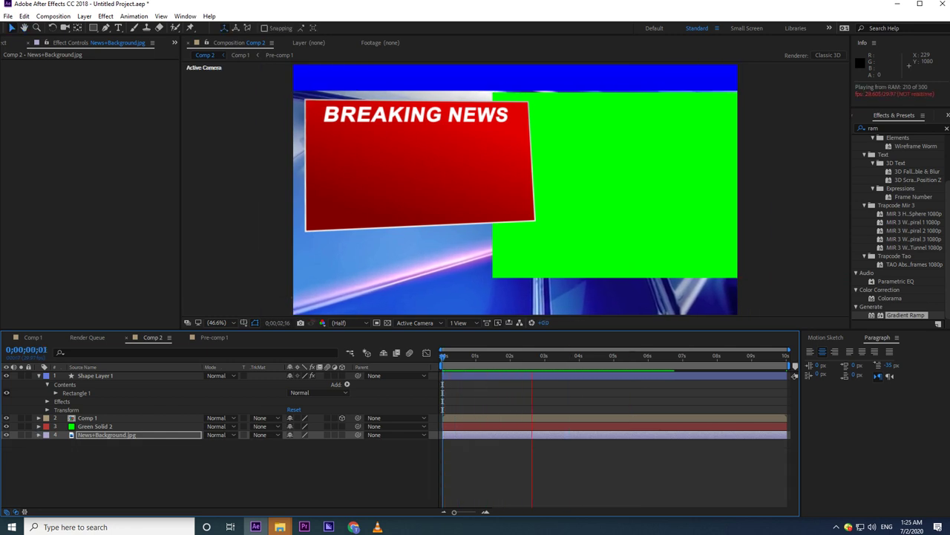
{"action": "left_click", "coordinate": [39, 376]}
{"action": "key", "text": "F2"}
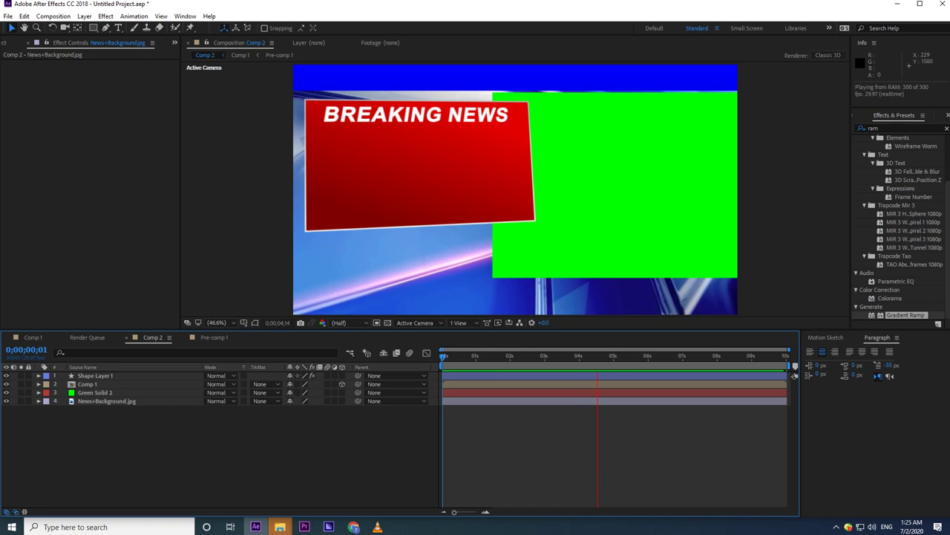
{"action": "key", "text": "space"}
Step: Delete the blue band's shape layer and create a white 1920 × 1080 px solid
{"action": "left_click", "coordinate": [95, 376]}
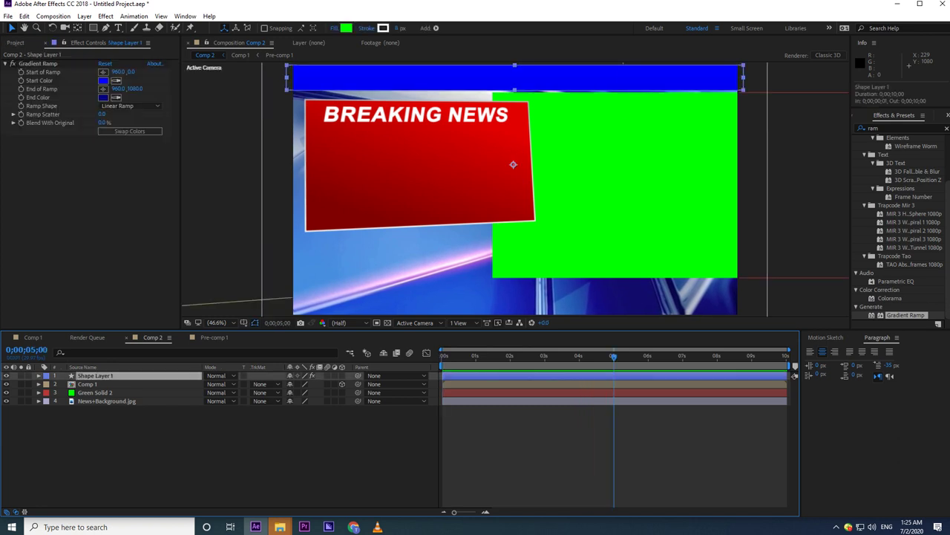
{"action": "key", "text": "Delete"}
{"action": "right_click", "coordinate": [81, 430]}
{"action": "mouse_move", "coordinate": [101, 324]}
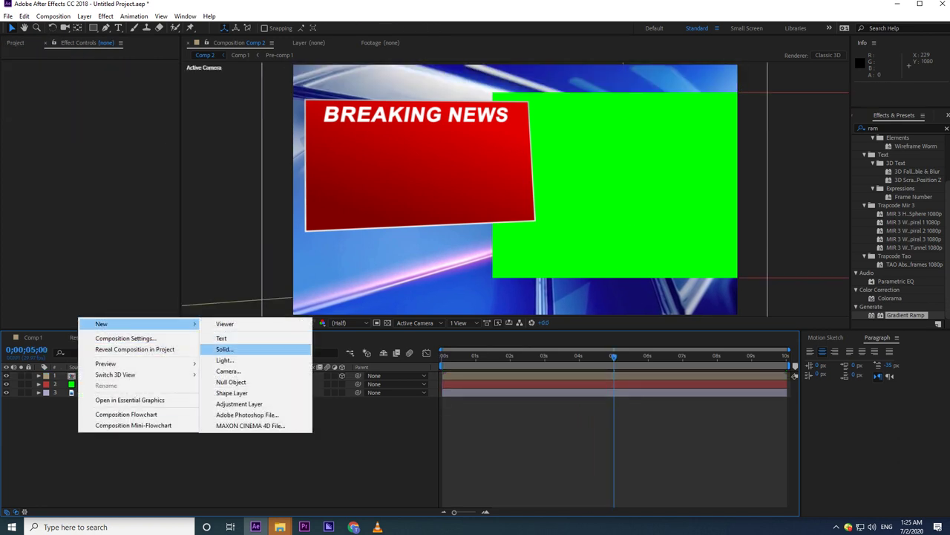
{"action": "left_click", "coordinate": [224, 349]}
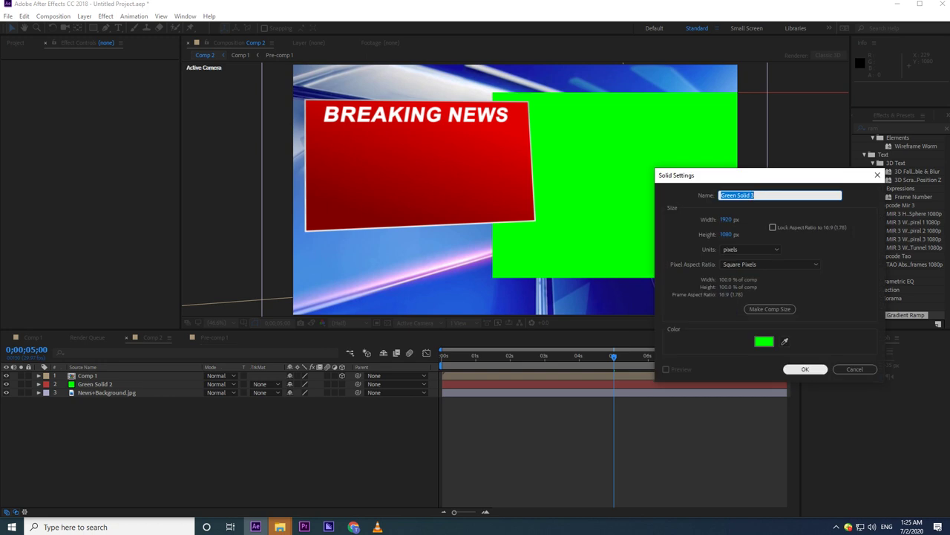
{"action": "left_click", "coordinate": [764, 341]}
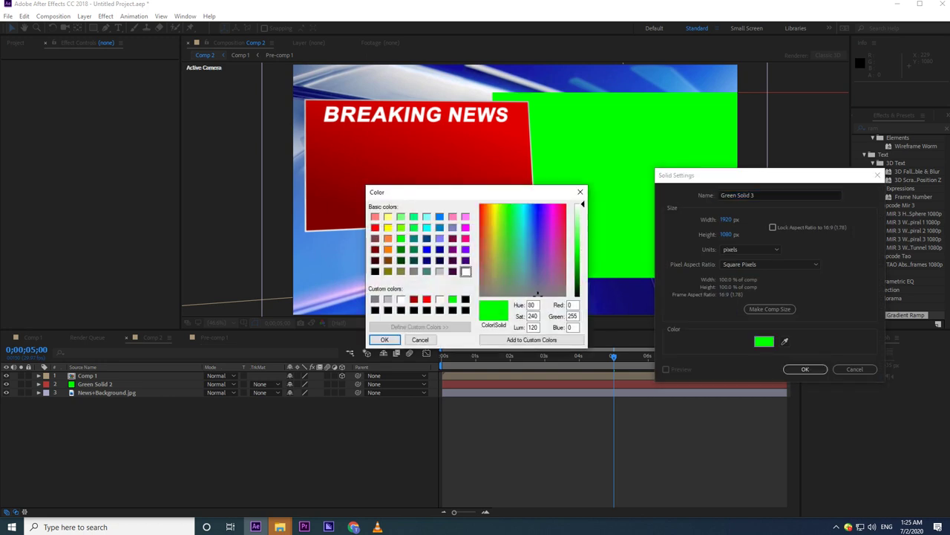
{"action": "left_click", "coordinate": [537, 294]}
{"action": "left_click", "coordinate": [385, 339]}
{"action": "left_click", "coordinate": [805, 369]}
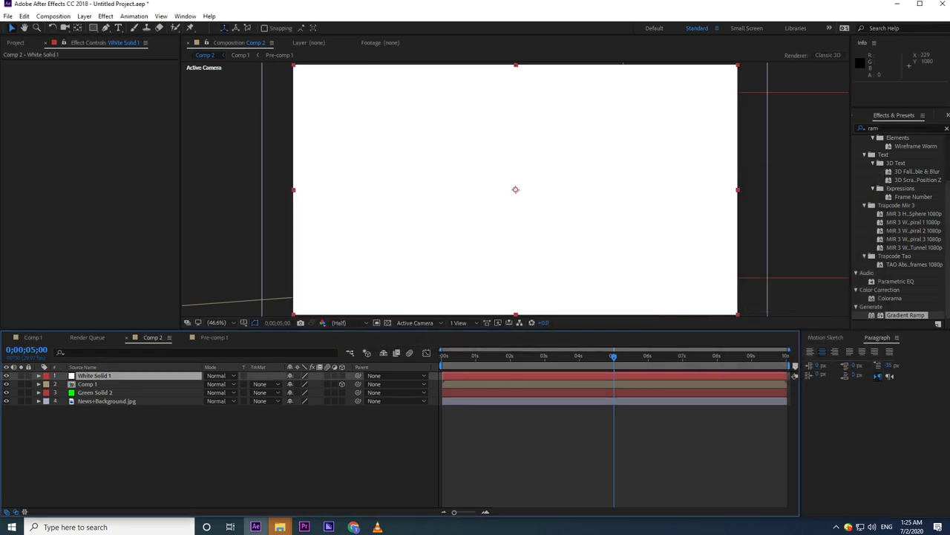
Step: Squash the white solid into a full-width band along the frame's upper edge, centred at about 960, 58
{"action": "left_click_drag", "start_coordinate": [515, 313], "coordinate": [515, 77]}
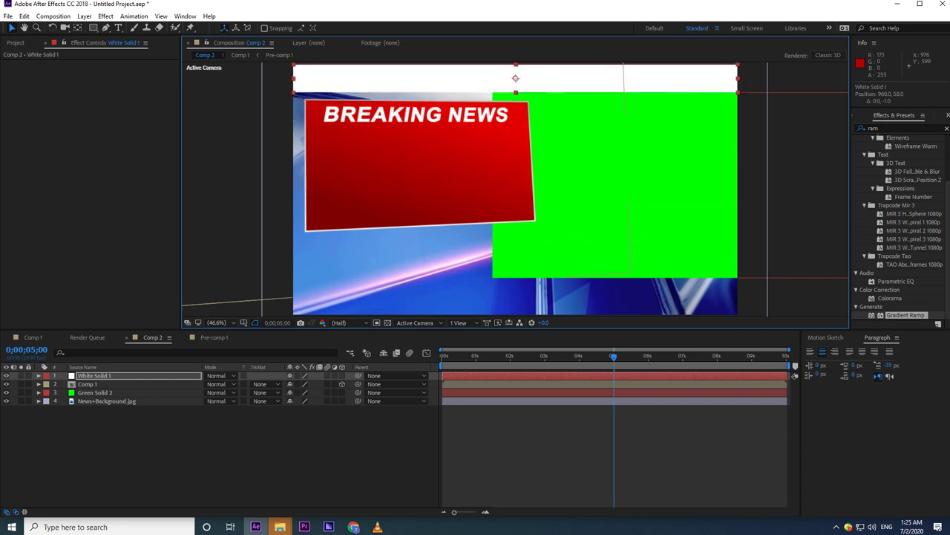
{"action": "key", "text": "Down"}
{"action": "left_click", "coordinate": [334, 438]}
Step: Create a new 1920 × 1080 px solid in light gray (RGB 193, 193, 193)
{"action": "left_click", "coordinate": [95, 376]}
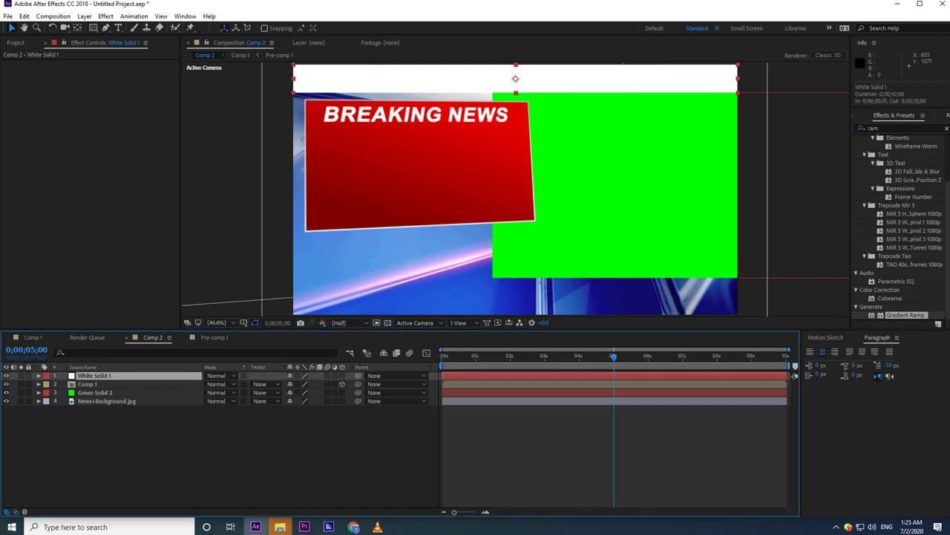
{"action": "right_click", "coordinate": [83, 353]}
{"action": "mouse_move", "coordinate": [106, 358]}
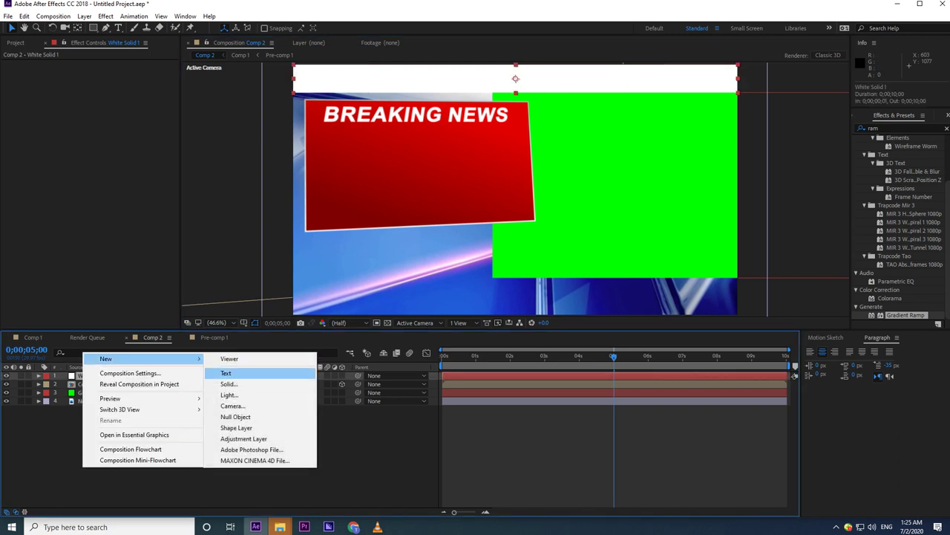
{"action": "left_click", "coordinate": [229, 383]}
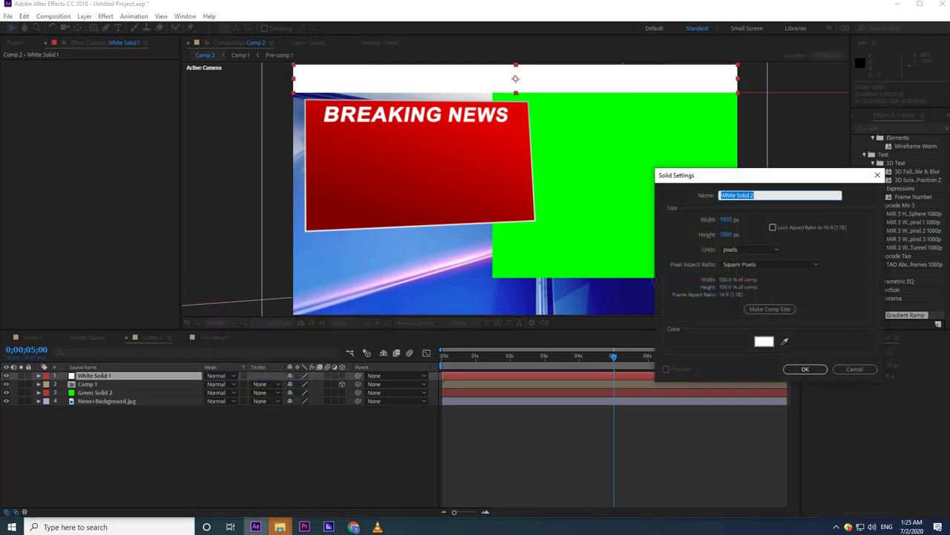
{"action": "left_click", "coordinate": [764, 341]}
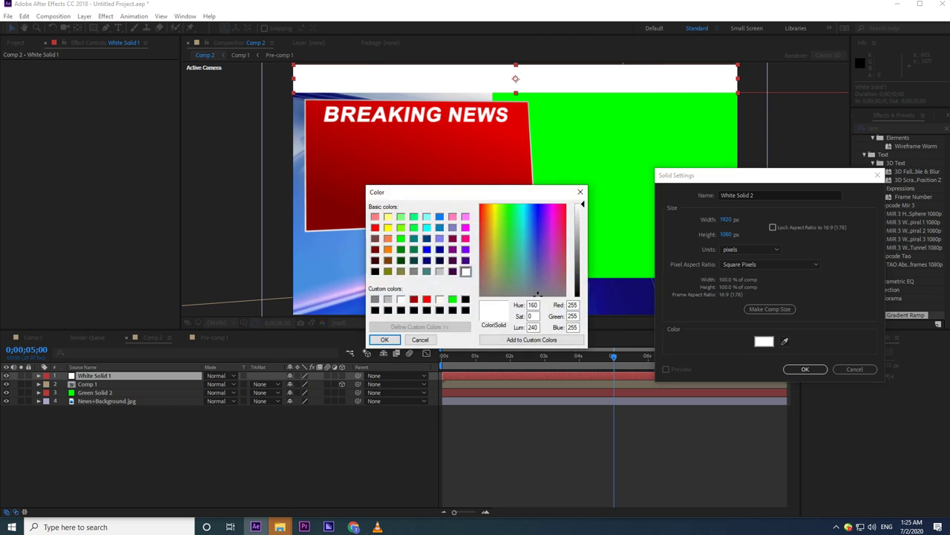
{"action": "left_click_drag", "start_coordinate": [582, 204], "coordinate": [582, 229]}
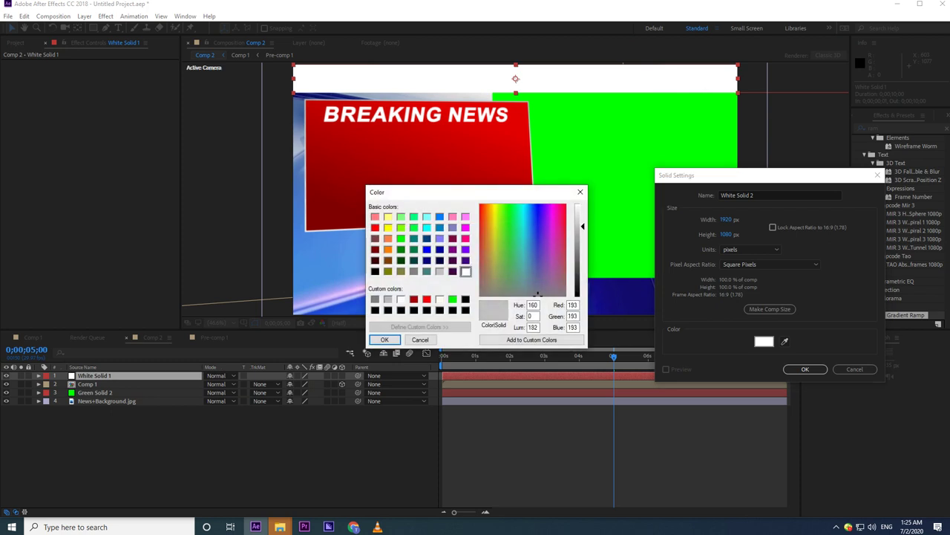
{"action": "left_click", "coordinate": [384, 339]}
{"action": "key", "text": "Return"}
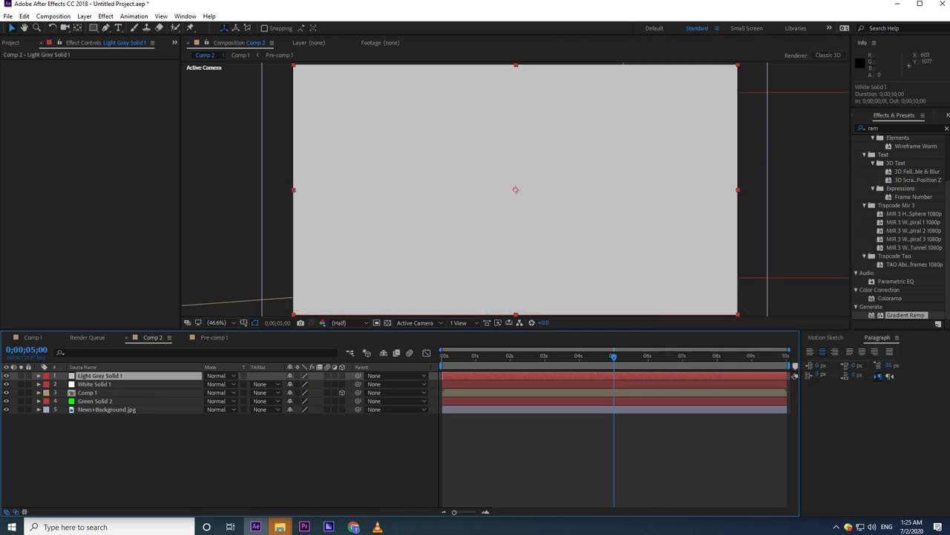
Step: Copy the white band's Transform properties and paste them onto the light gray solid
{"action": "left_click", "coordinate": [39, 383]}
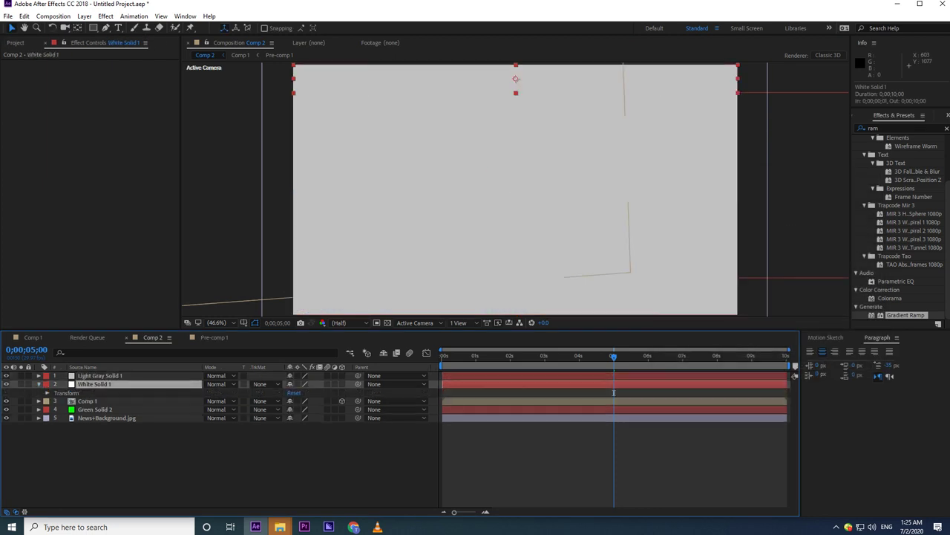
{"action": "left_click", "coordinate": [66, 393]}
{"action": "key", "text": "ctrl+c"}
{"action": "left_click", "coordinate": [100, 376]}
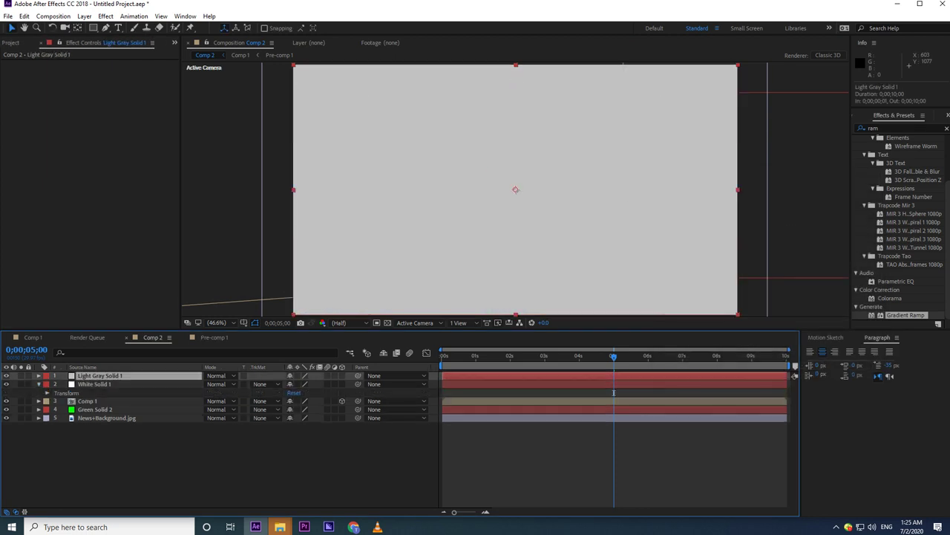
{"action": "key", "text": "ctrl+v"}
{"action": "left_click", "coordinate": [134, 455]}
Step: Nudge the light gray band straight up to position 960, -4, exposing the lower half of the white band
{"action": "left_click", "coordinate": [100, 376]}
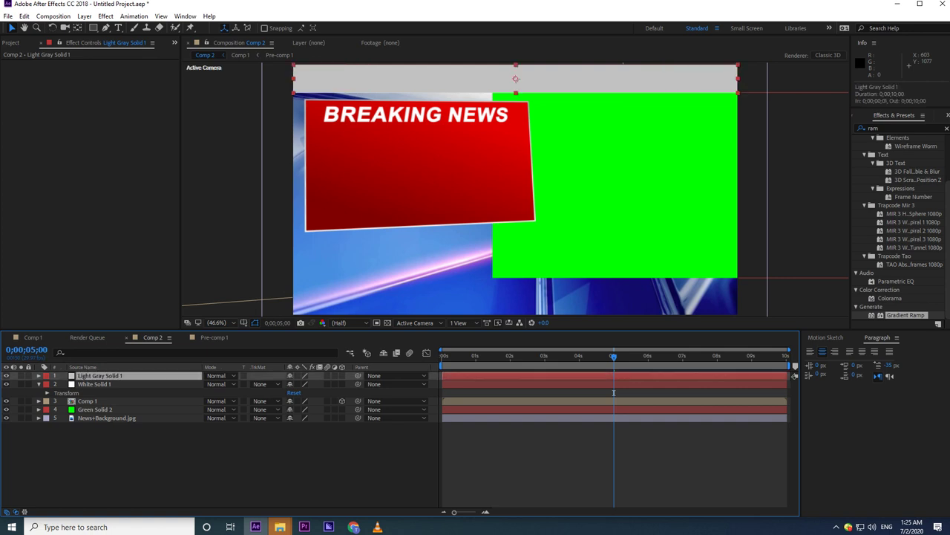
{"action": "key", "text": "Up"}
{"action": "key", "text": "Up"}
{"action": "key", "text": "Up"}
{"action": "key", "text": "Up"}
{"action": "key", "text": "Up"}
{"action": "key", "text": "Up"}
{"action": "key", "text": "Up"}
{"action": "key", "text": "Up"}
{"action": "key", "text": "Up"}
{"action": "key", "text": "Up"}
{"action": "key", "text": "Up"}
{"action": "key", "text": "Up"}
{"action": "key", "text": "Up"}
{"action": "key", "text": "Up"}
{"action": "key", "text": "Up"}
{"action": "key", "text": "Up"}
{"action": "key", "text": "Up"}
{"action": "key", "text": "Up"}
{"action": "key", "text": "Up"}
{"action": "key", "text": "Up"}
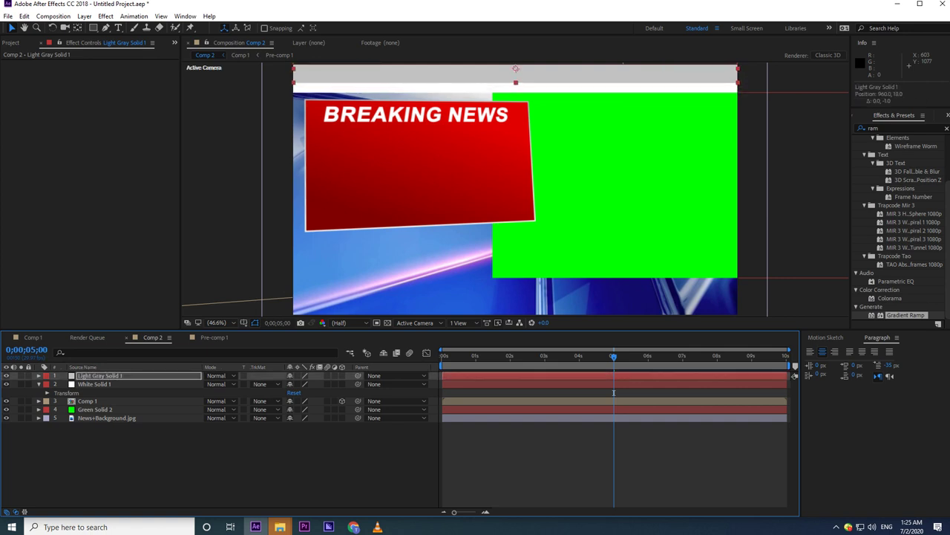
{"action": "key", "text": "Up"}
{"action": "key", "text": "Up"}
{"action": "key", "text": "Up"}
{"action": "key", "text": "Up"}
{"action": "key", "text": "Up"}
{"action": "key", "text": "Up"}
{"action": "key", "text": "Up"}
{"action": "key", "text": "Up"}
{"action": "key", "text": "Up"}
{"action": "key", "text": "Up"}
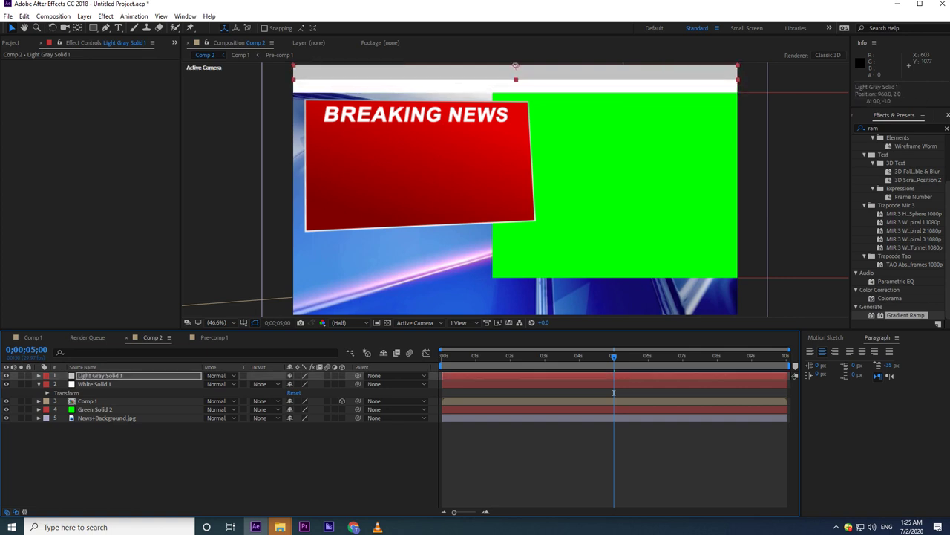
{"action": "key", "text": "Up"}
{"action": "key", "text": "Up"}
{"action": "key", "text": "Up"}
{"action": "key", "text": "Up"}
{"action": "key", "text": "Up"}
{"action": "key", "text": "Up"}
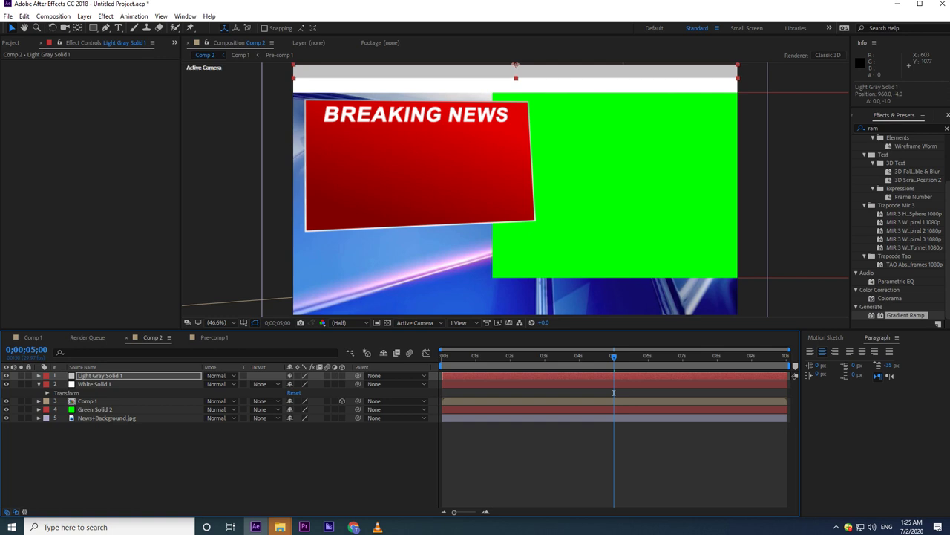
Step: Lower the light gray band's opacity to 13% and nudge it down to position 960, 0
{"action": "left_click", "coordinate": [39, 376]}
{"action": "left_click", "coordinate": [148, 384]}
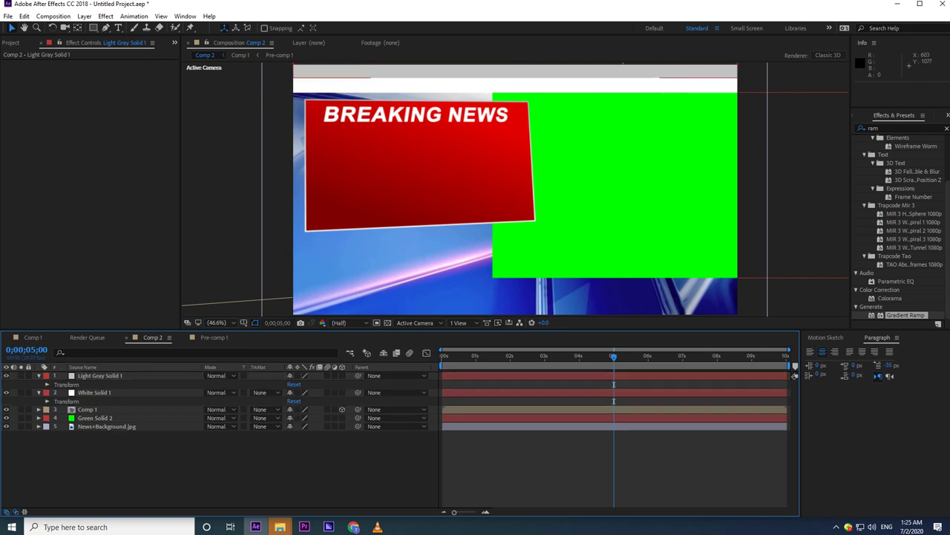
{"action": "left_click", "coordinate": [48, 385]}
{"action": "left_click_drag", "start_coordinate": [291, 426], "coordinate": [253, 426]}
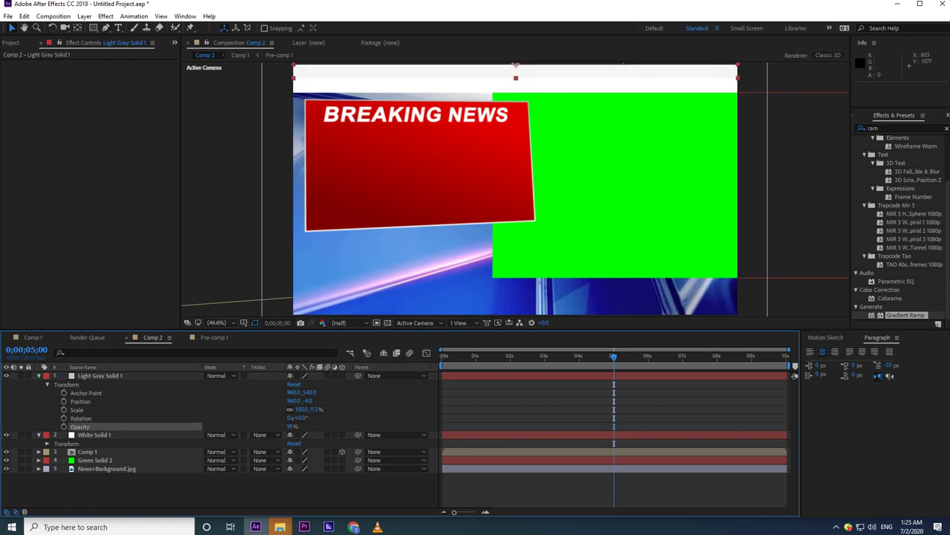
{"action": "key", "text": "Down"}
{"action": "key", "text": "Down"}
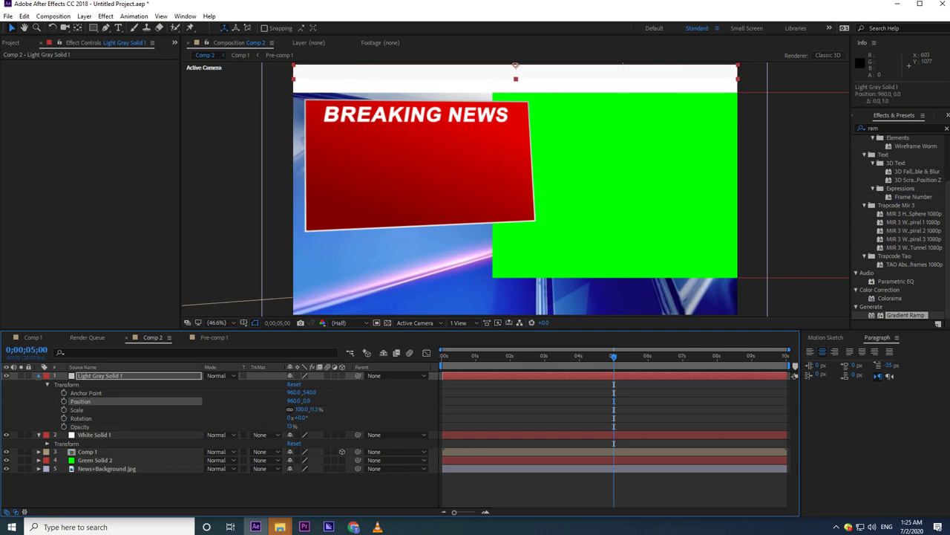
{"action": "left_click", "coordinate": [38, 375]}
{"action": "left_click", "coordinate": [111, 492]}
Step: Inspect the layout in an enlarged composition view and play a preview of the animation
{"action": "key", "text": "grave"}
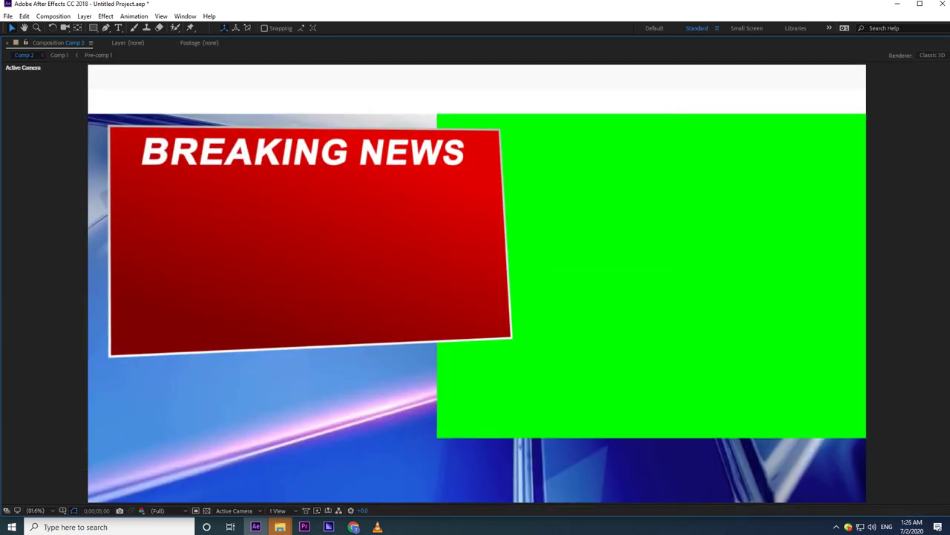
{"action": "key", "text": "space"}
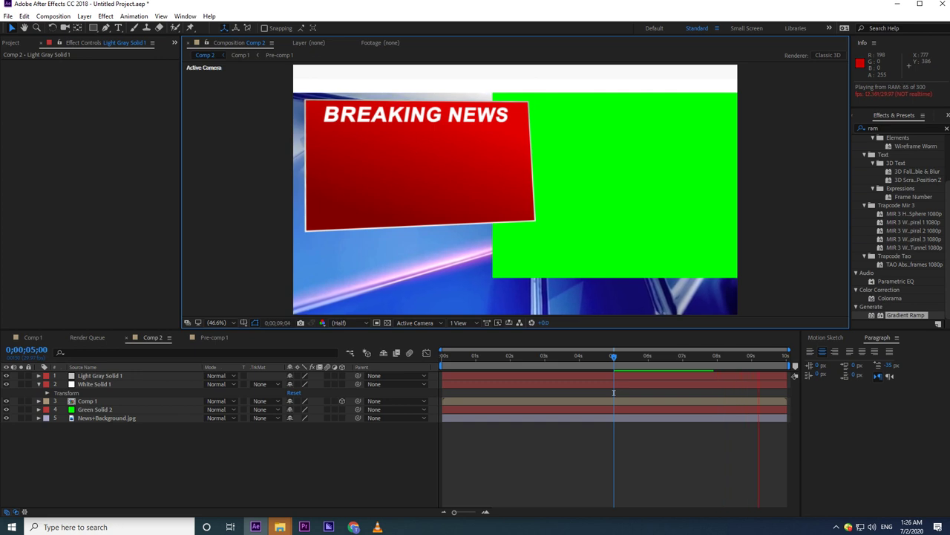
{"action": "key", "text": "space"}
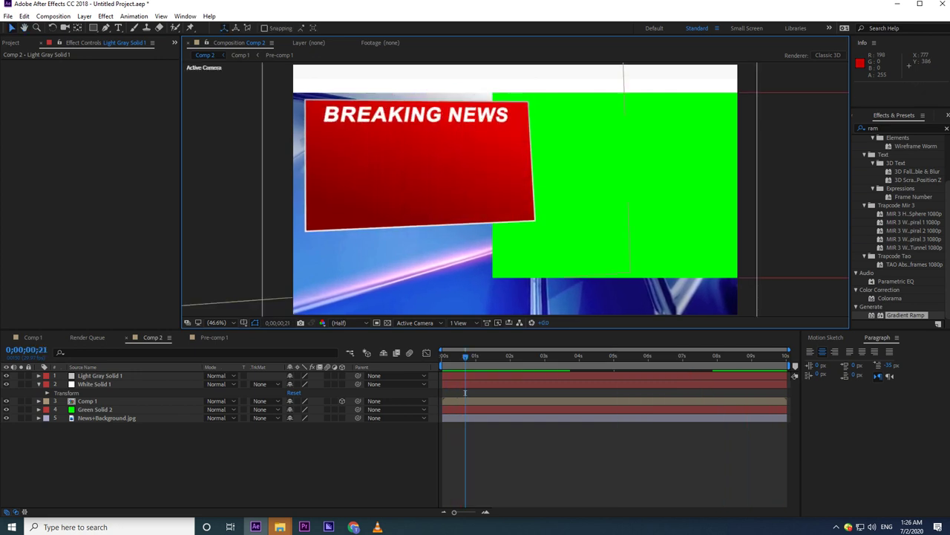
Step: Move the light gray and white band layers below Comp 1 in the layer stack and preview the animation
{"action": "left_click", "coordinate": [152, 462]}
{"action": "left_click", "coordinate": [100, 375]}
{"action": "left_click", "coordinate": [95, 384], "text": "shift"}
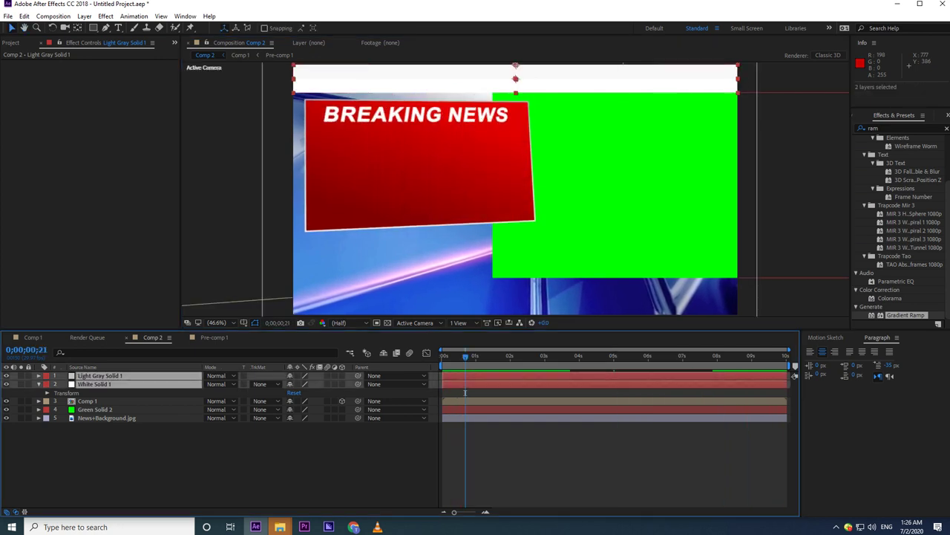
{"action": "key", "text": "ctrl+bracketleft"}
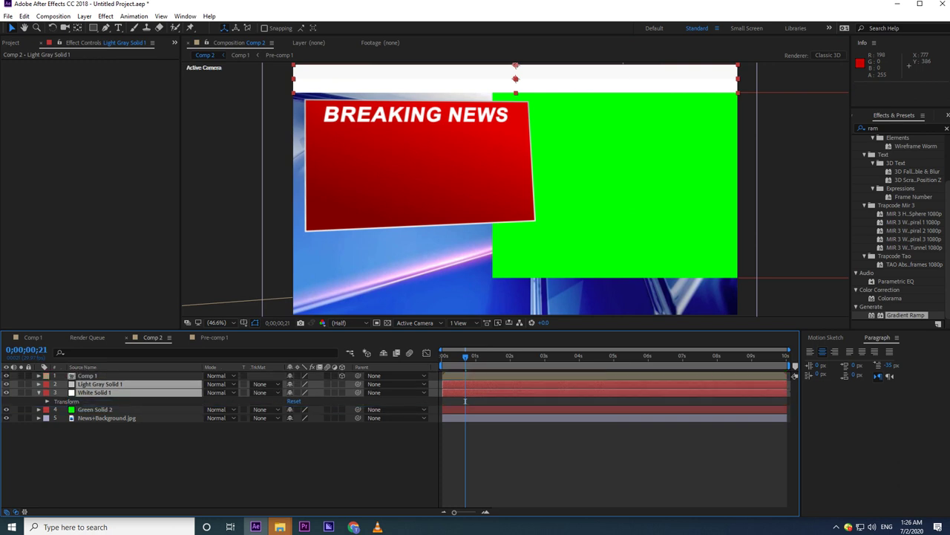
{"action": "key", "text": "space"}
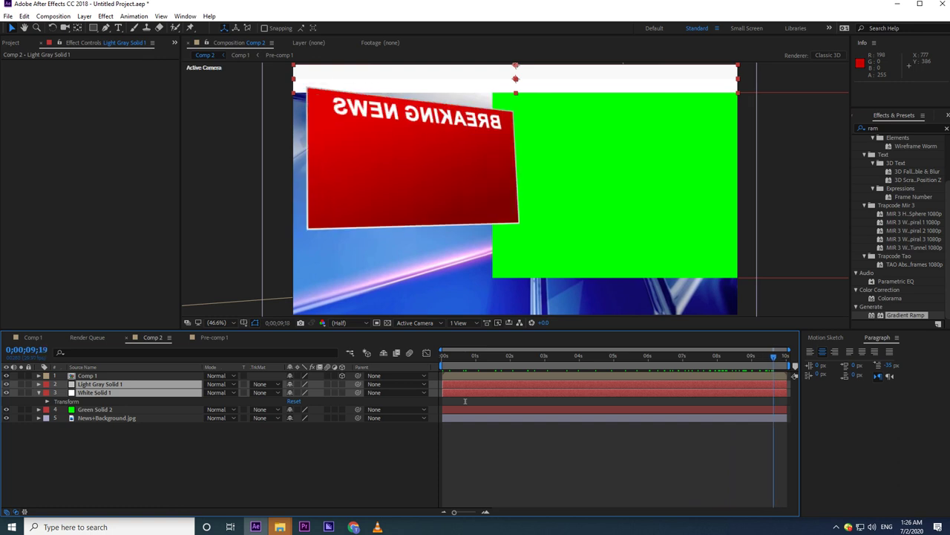
{"action": "left_click", "coordinate": [786, 401]}
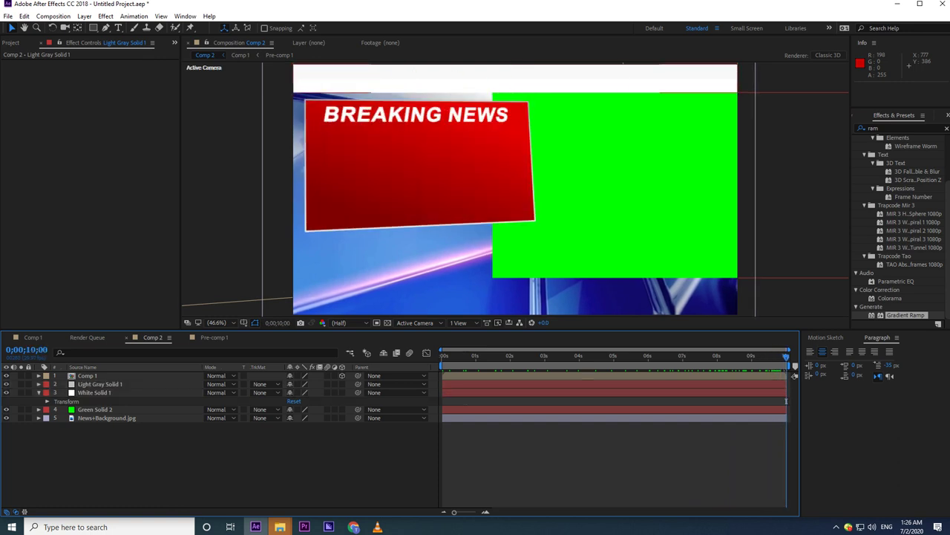
Step: Pre-compose the light gray and white band layers together, moving all attributes into the new composition
{"action": "left_click", "coordinate": [95, 393]}
{"action": "left_click", "coordinate": [100, 384], "text": "shift"}
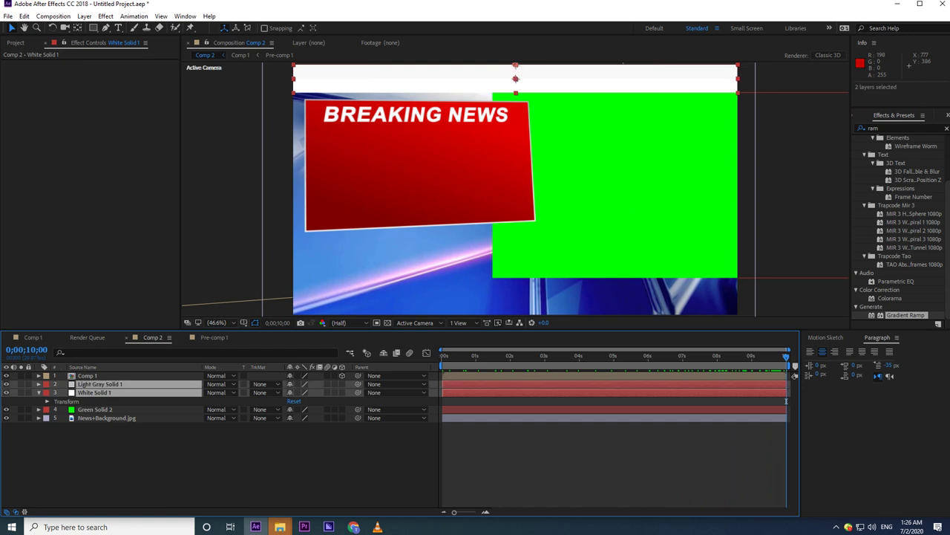
{"action": "right_click", "coordinate": [103, 384]}
{"action": "left_click", "coordinate": [133, 427]}
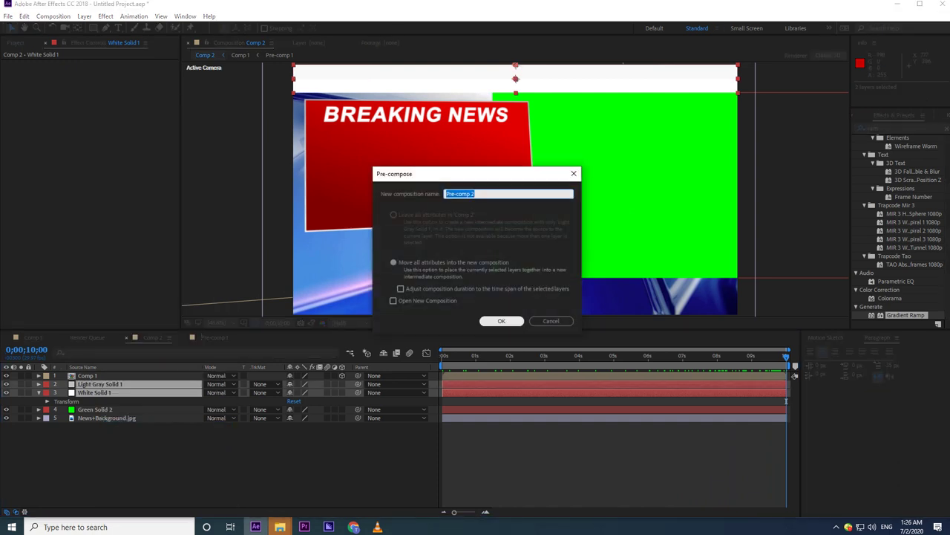
{"action": "key", "text": "Return"}
Step: Create another light gray 1920 × 1080 px solid
{"action": "left_click", "coordinate": [89, 447]}
{"action": "right_click", "coordinate": [89, 447]}
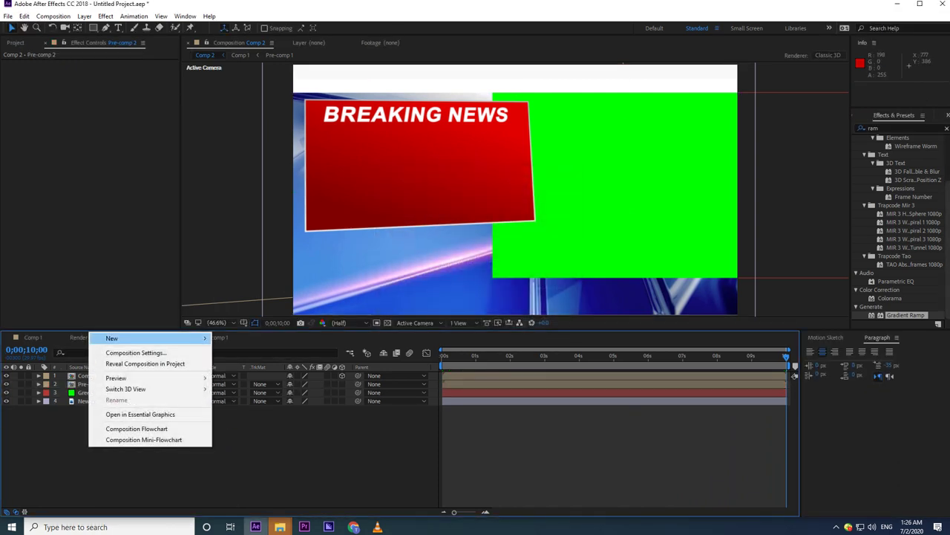
{"action": "mouse_move", "coordinate": [111, 337]}
{"action": "left_click", "coordinate": [230, 367]}
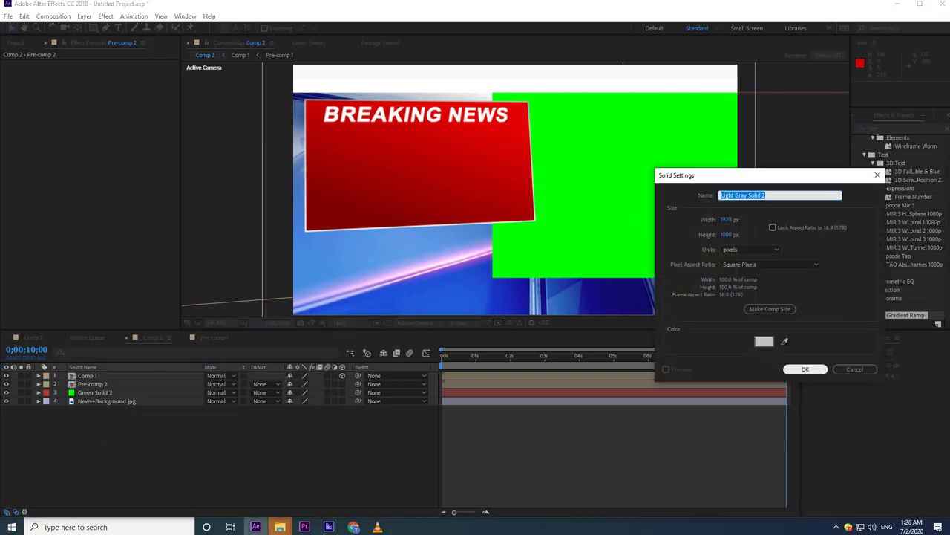
{"action": "key", "text": "Return"}
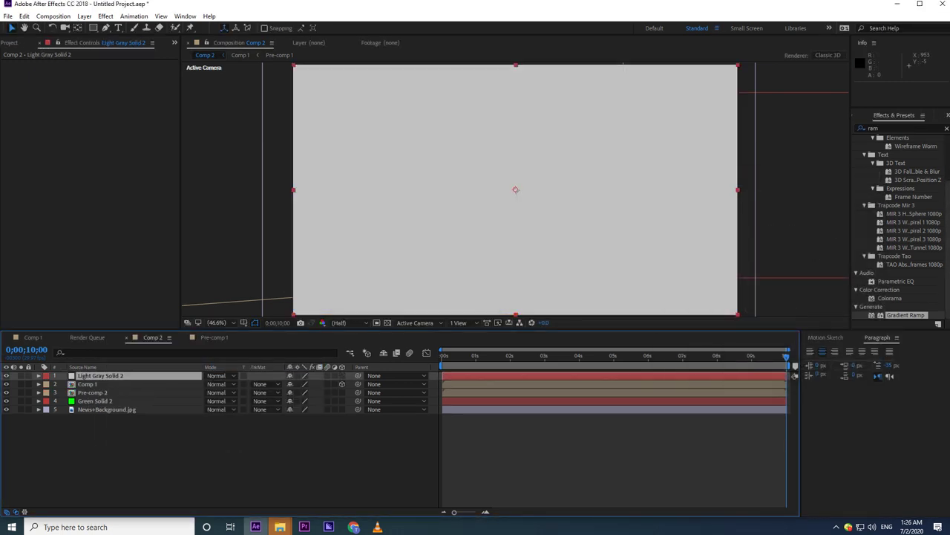
Step: Squash the new light gray solid into a full-width band flush with the frame's lower edge, just below the green window
{"action": "left_click_drag", "start_coordinate": [515, 64], "coordinate": [516, 298]}
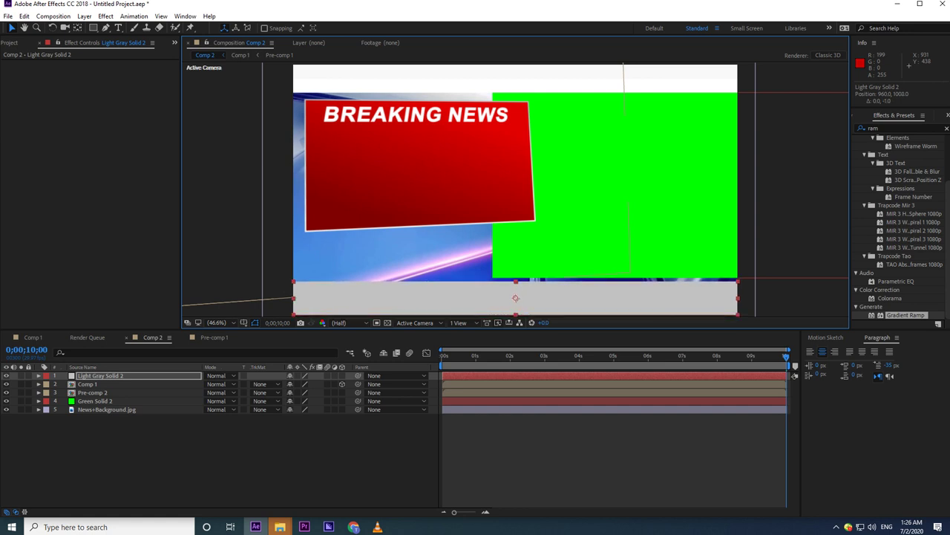
{"action": "key", "text": "grave"}
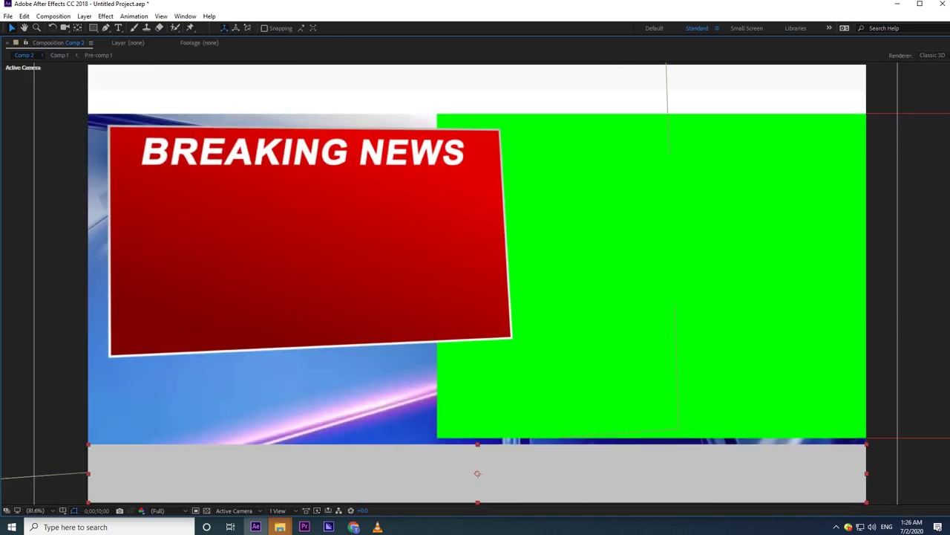
{"action": "left_click_drag", "start_coordinate": [478, 444], "coordinate": [478, 445]}
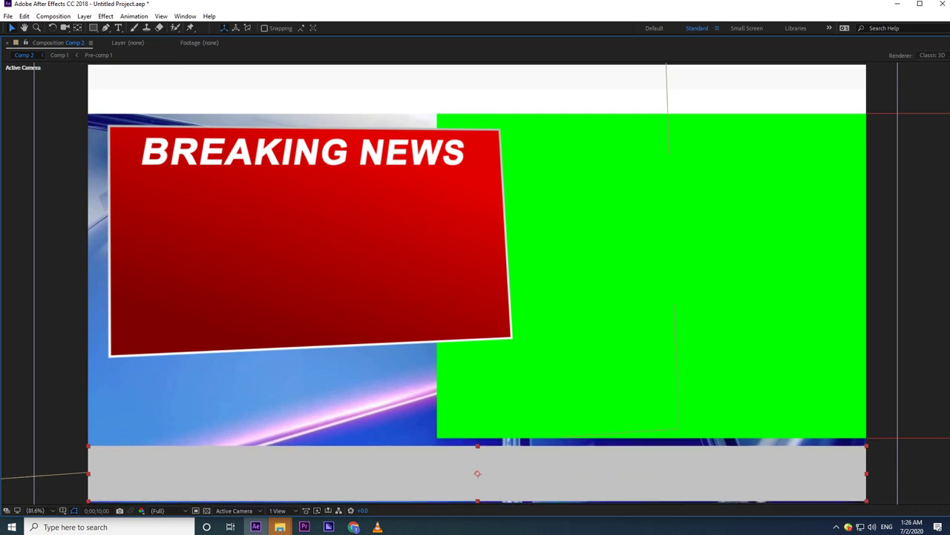
{"action": "key", "text": "Down"}
{"action": "key", "text": "Down"}
{"action": "key", "text": "Down"}
{"action": "key", "text": "Down"}
{"action": "key", "text": "Down"}
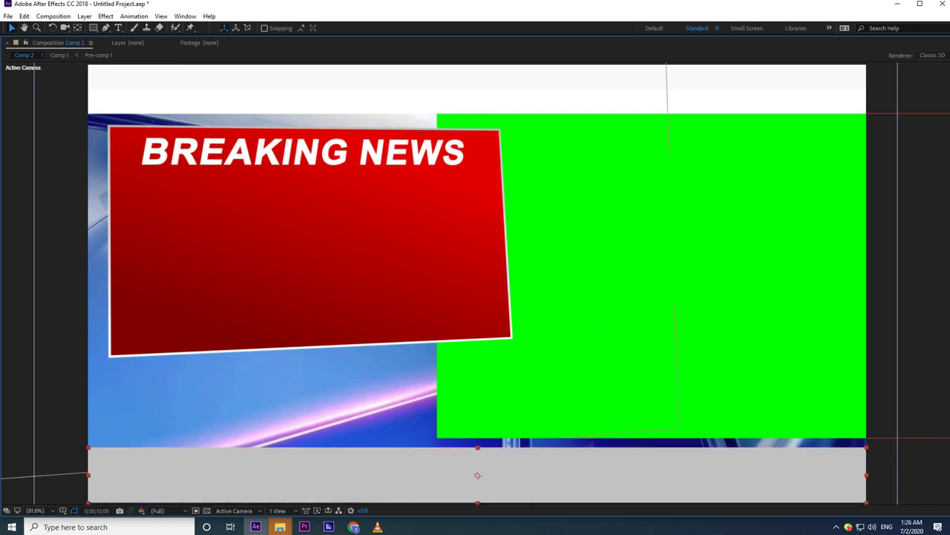
{"action": "key", "text": "grave"}
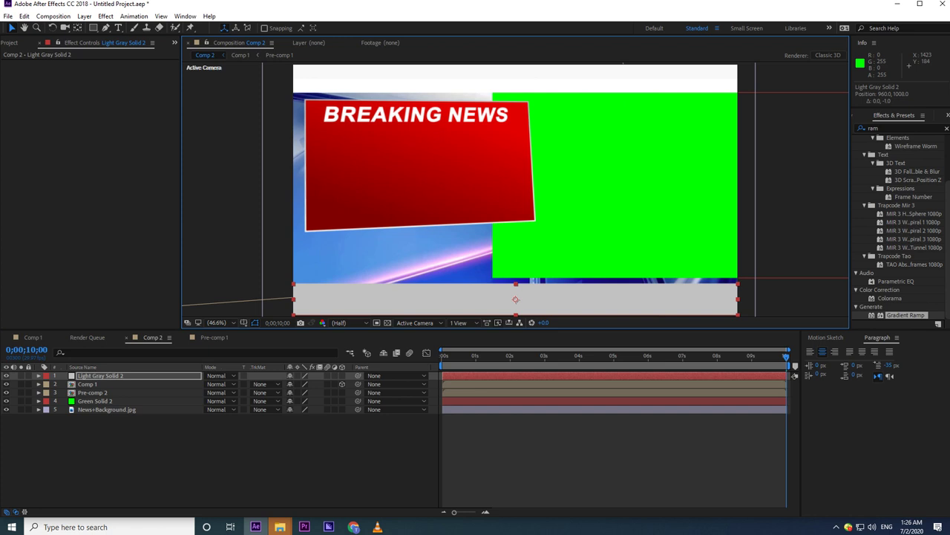
Step: Apply Gradient Ramp to the lower band and set its Start Color to pure red (255, 0, 0)
{"action": "left_click_drag", "start_coordinate": [905, 315], "coordinate": [119, 376]}
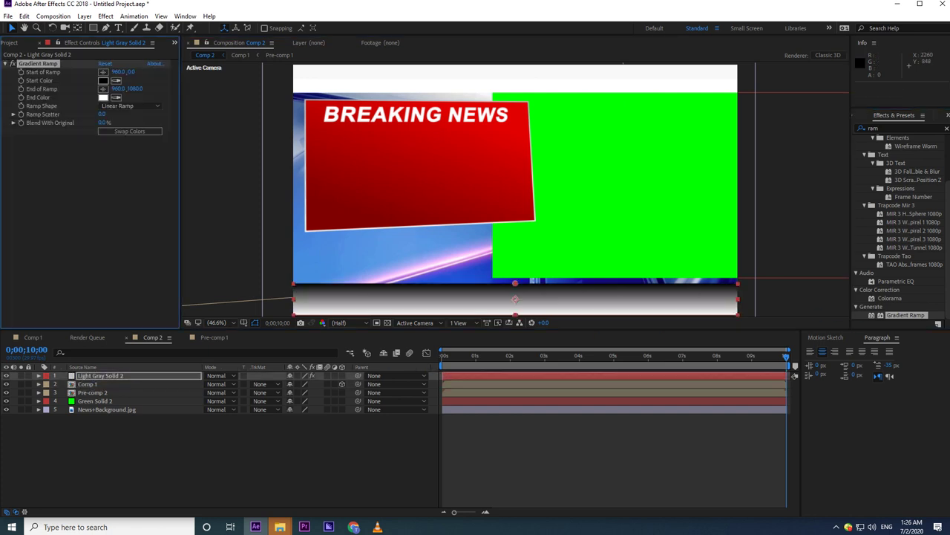
{"action": "left_click", "coordinate": [104, 81]}
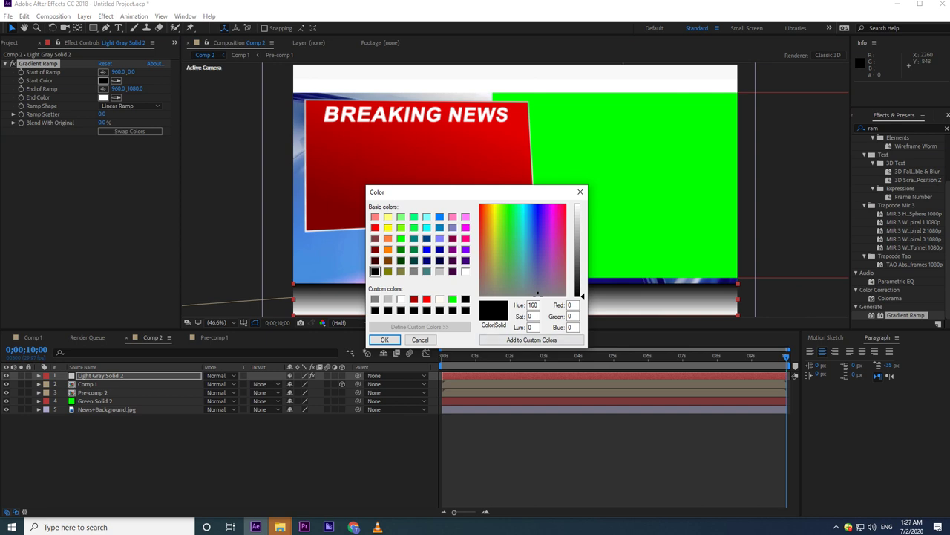
{"action": "left_click", "coordinate": [375, 228]}
{"action": "left_click", "coordinate": [384, 339]}
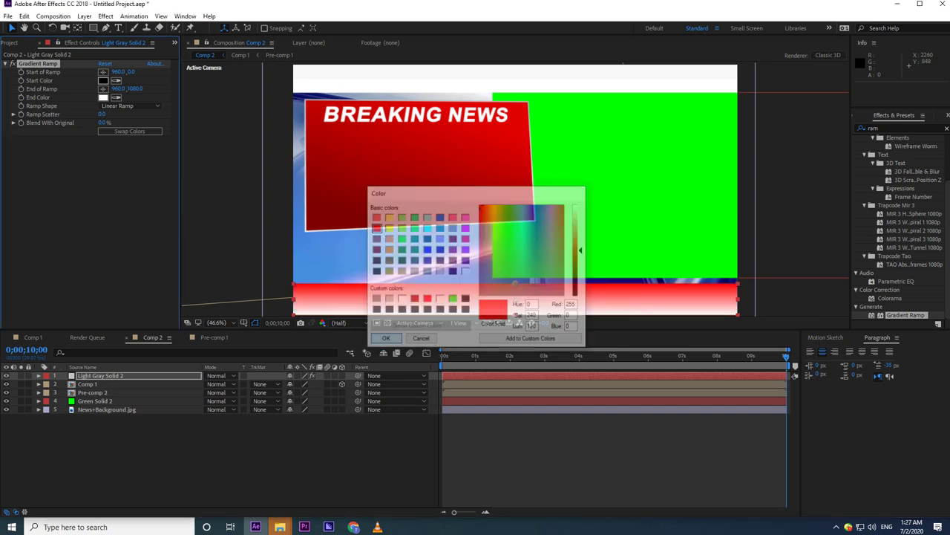
Step: Set the lower band's Gradient Ramp End Color to dark maroon and play the composition enlarged to check it
{"action": "left_click", "coordinate": [103, 98]}
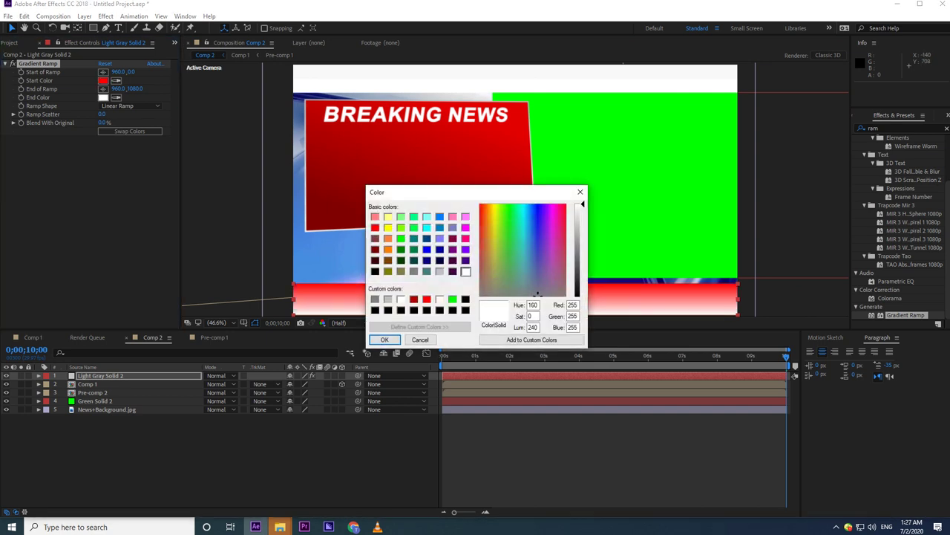
{"action": "left_click", "coordinate": [452, 237]}
{"action": "left_click", "coordinate": [385, 340]}
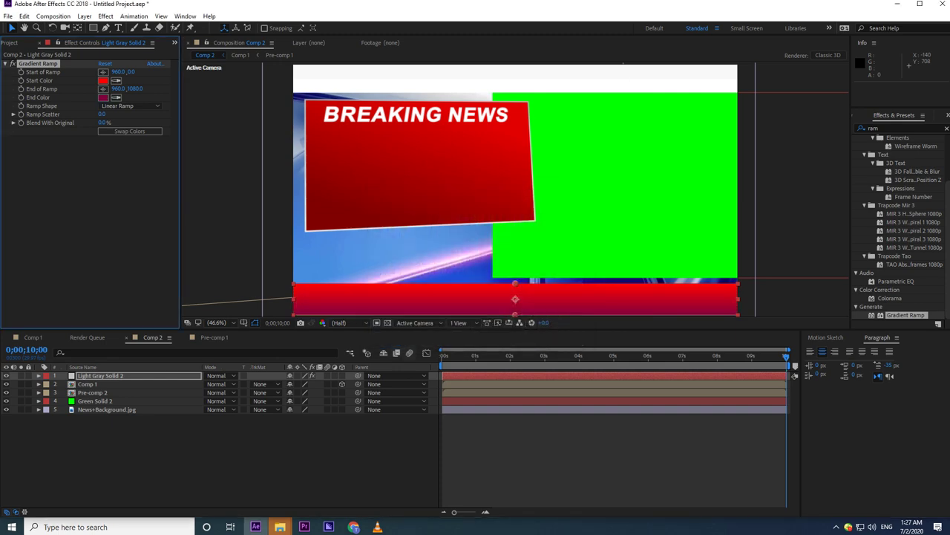
{"action": "key", "text": "grave"}
{"action": "key", "text": "grave"}
{"action": "key", "text": "grave"}
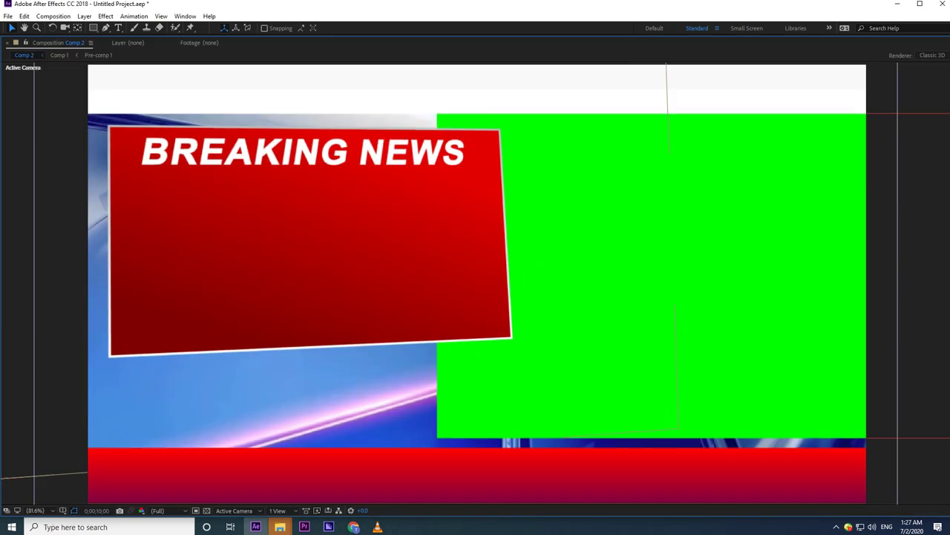
{"action": "key", "text": "space"}
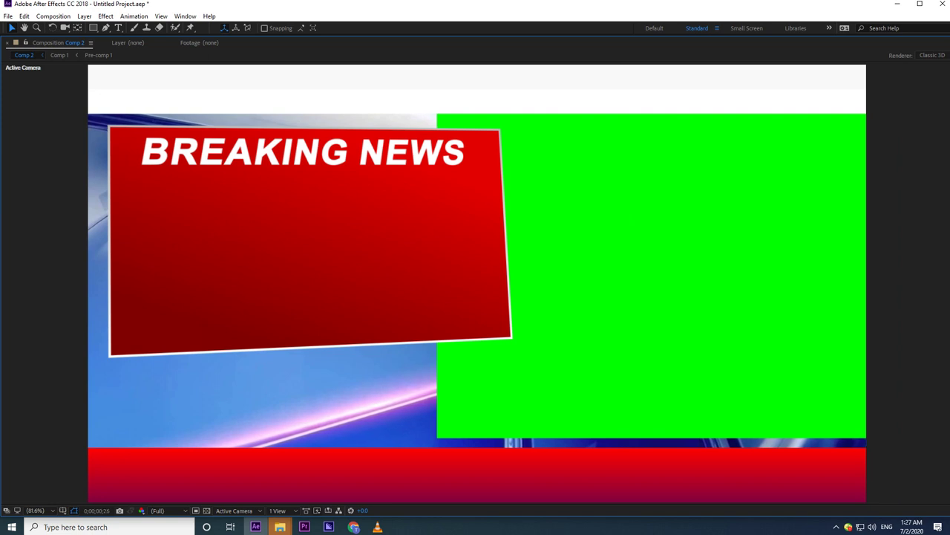
{"action": "key", "text": "grave"}
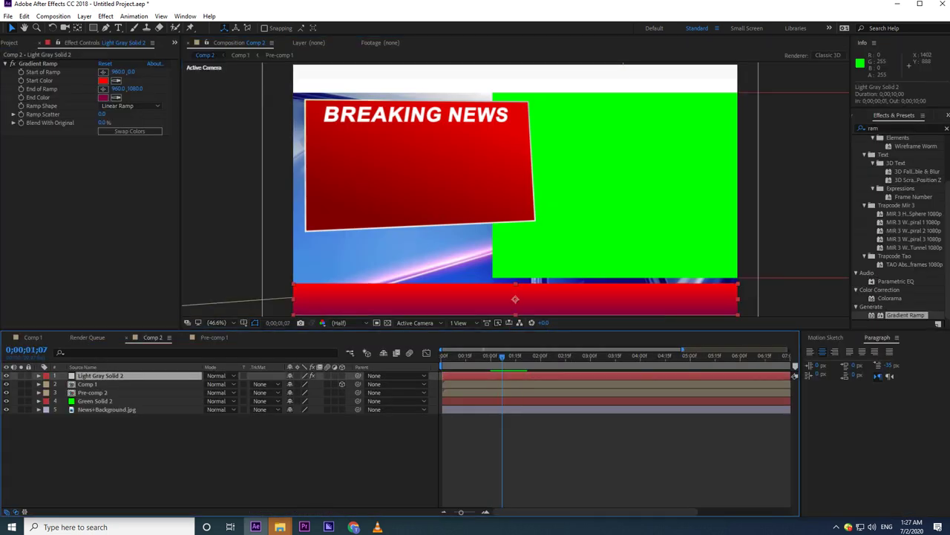
Step: Hide the Pre-comp 2 upper band, preview the layout without it, and select the lower red band layer
{"action": "left_click", "coordinate": [93, 392]}
{"action": "left_click", "coordinate": [6, 392]}
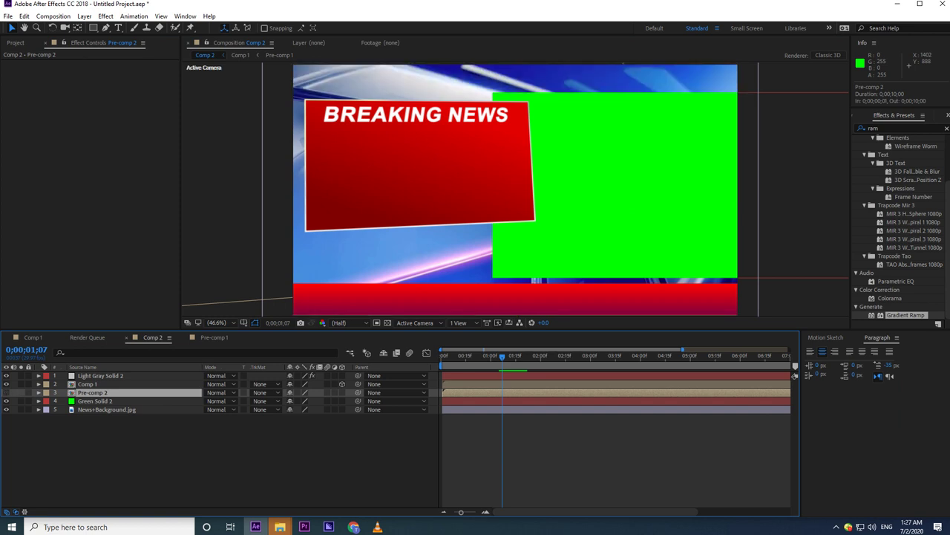
{"action": "key", "text": "grave"}
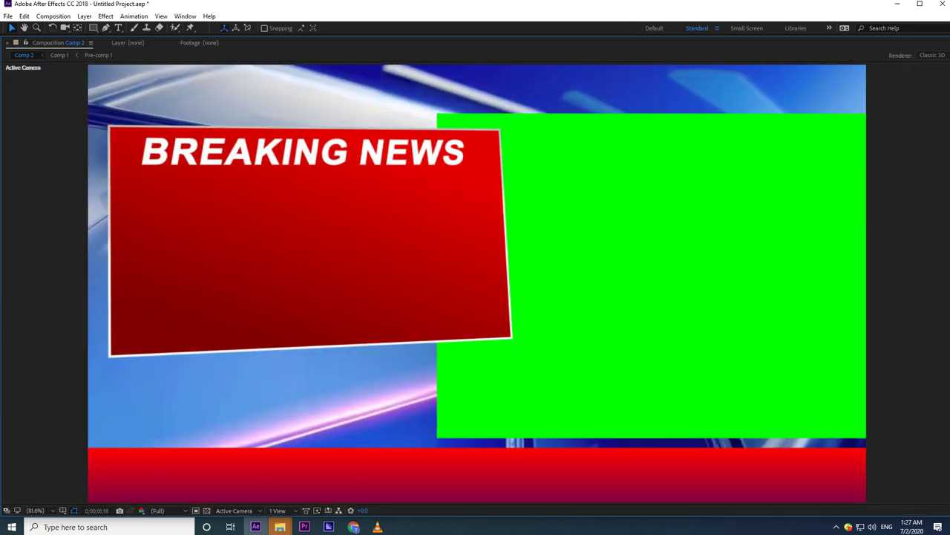
{"action": "key", "text": "grave"}
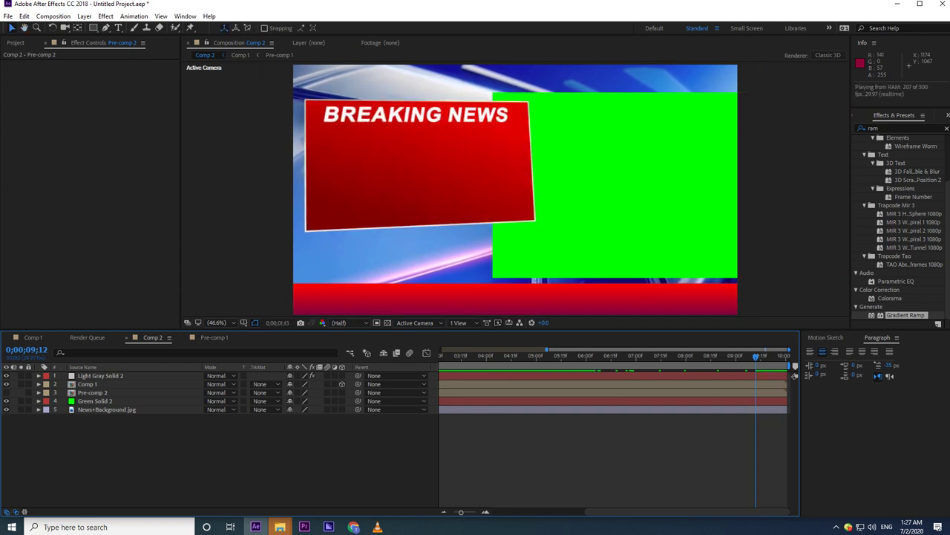
{"action": "key", "text": "space"}
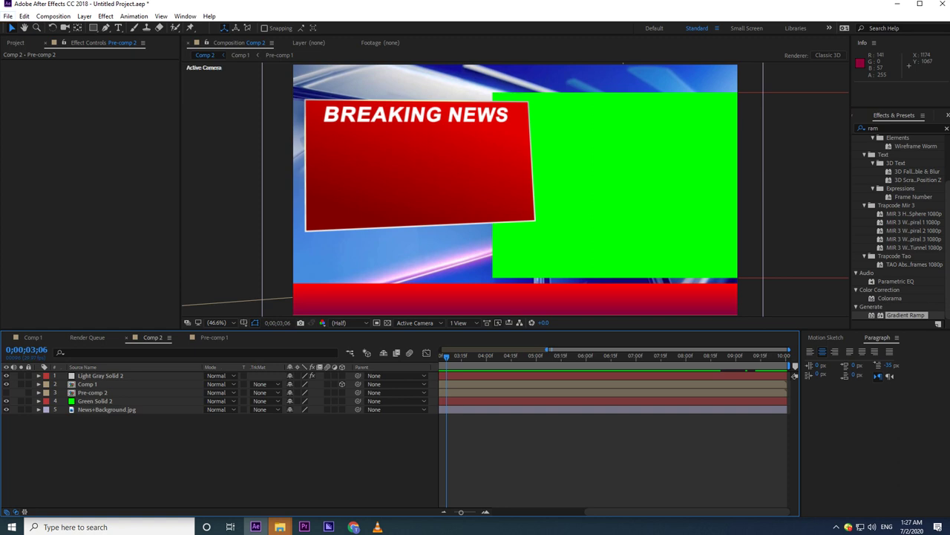
{"action": "left_click", "coordinate": [101, 376]}
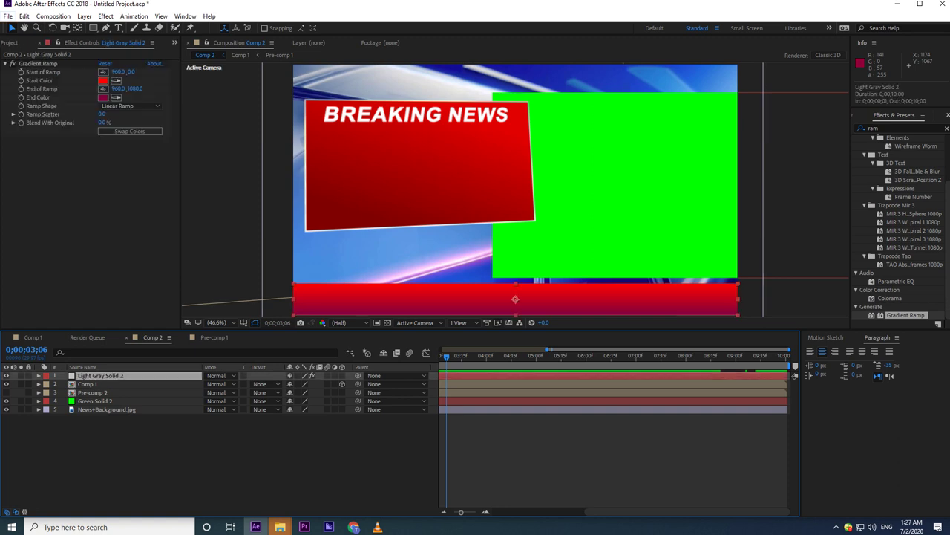
{"action": "left_click", "coordinate": [106, 16]}
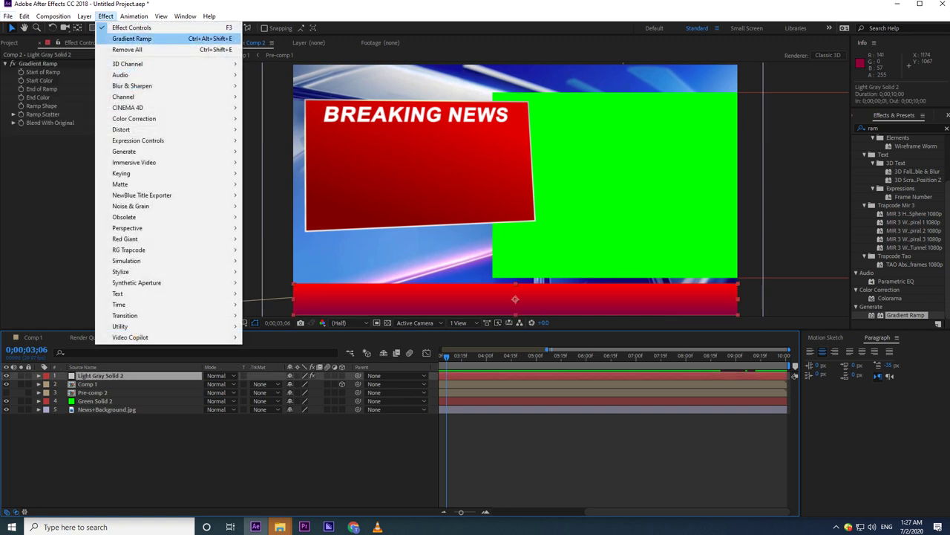
{"action": "left_click", "coordinate": [132, 38]}
{"action": "key", "text": "ctrl+z"}
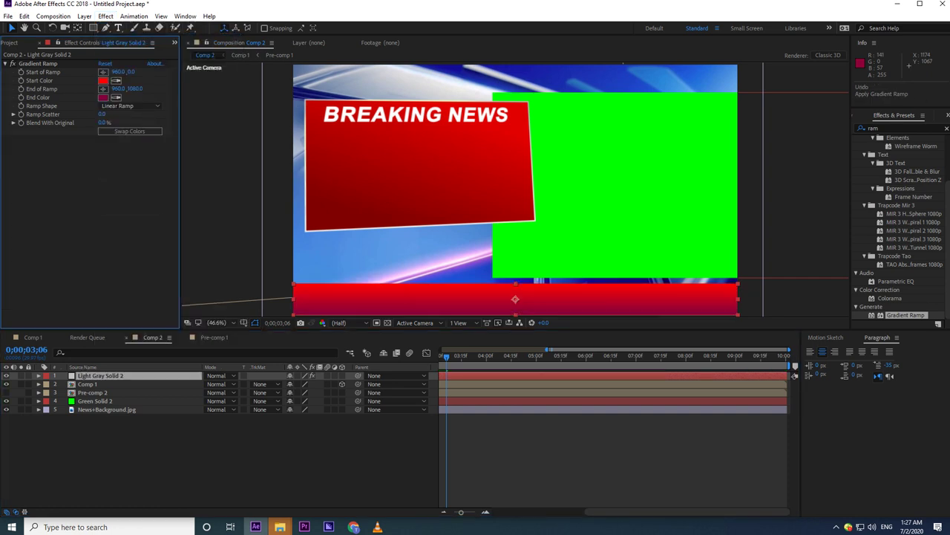
Step: Apply CC Light Sweep to the lower red band, shift its center toward the left, and set its Direction to 0°
{"action": "left_click", "coordinate": [105, 16]}
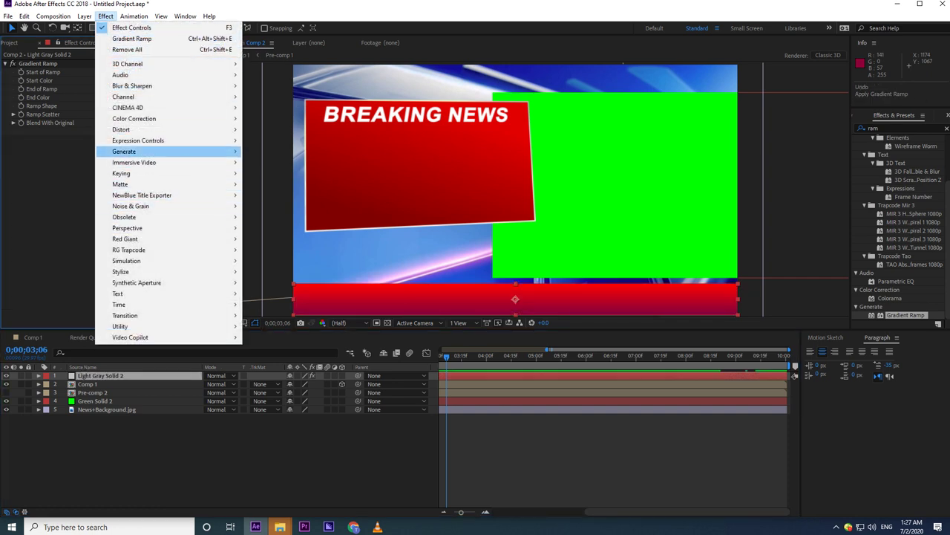
{"action": "mouse_move", "coordinate": [142, 151]}
{"action": "left_click", "coordinate": [277, 238]}
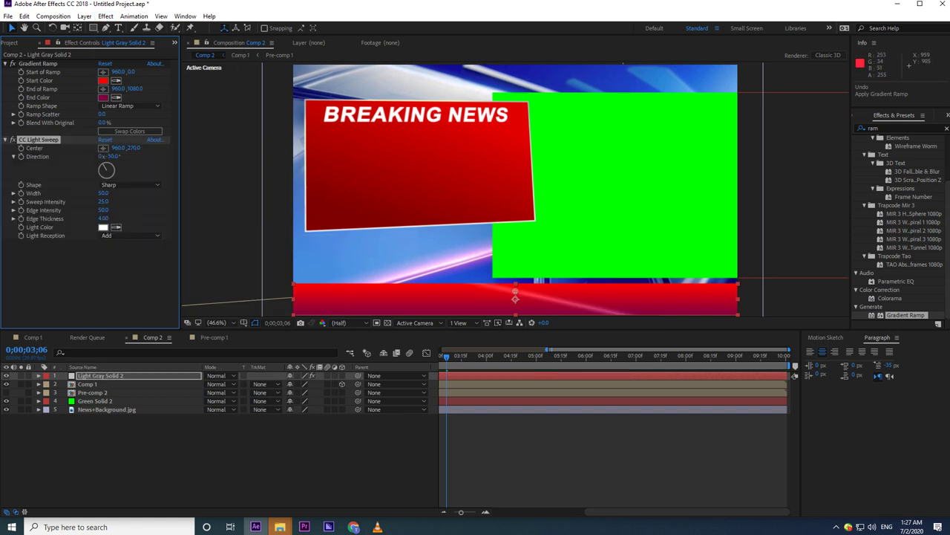
{"action": "left_click_drag", "start_coordinate": [516, 297], "coordinate": [431, 295]}
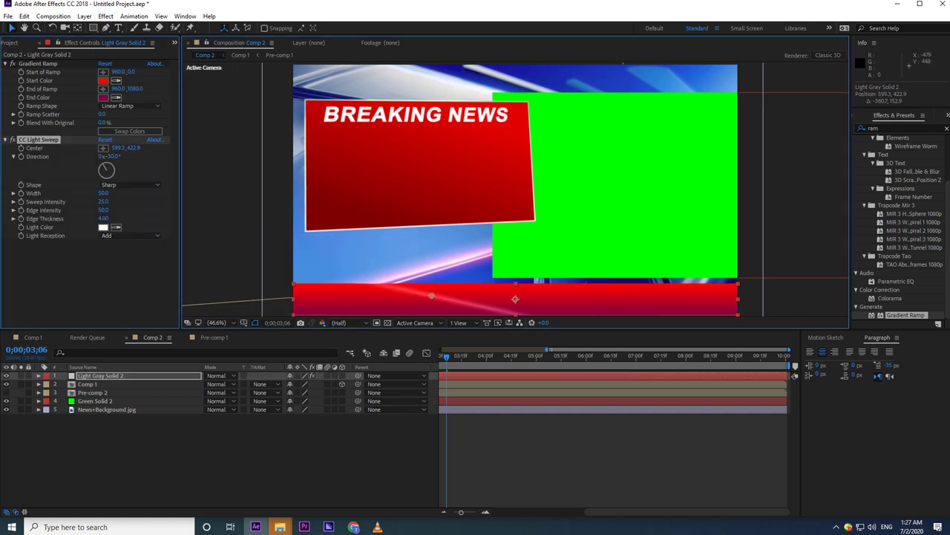
{"action": "left_click", "coordinate": [113, 157]}
{"action": "type", "text": "0"}
{"action": "key", "text": "Return"}
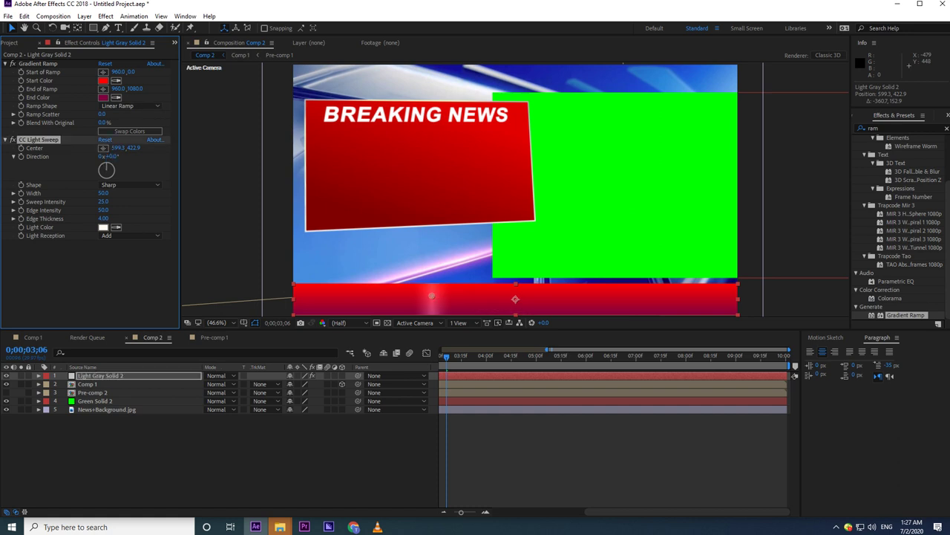
Step: Set the light sweep's Shape to Smooth, Width to 149, and Sweep Intensity to 72
{"action": "left_click", "coordinate": [130, 185]}
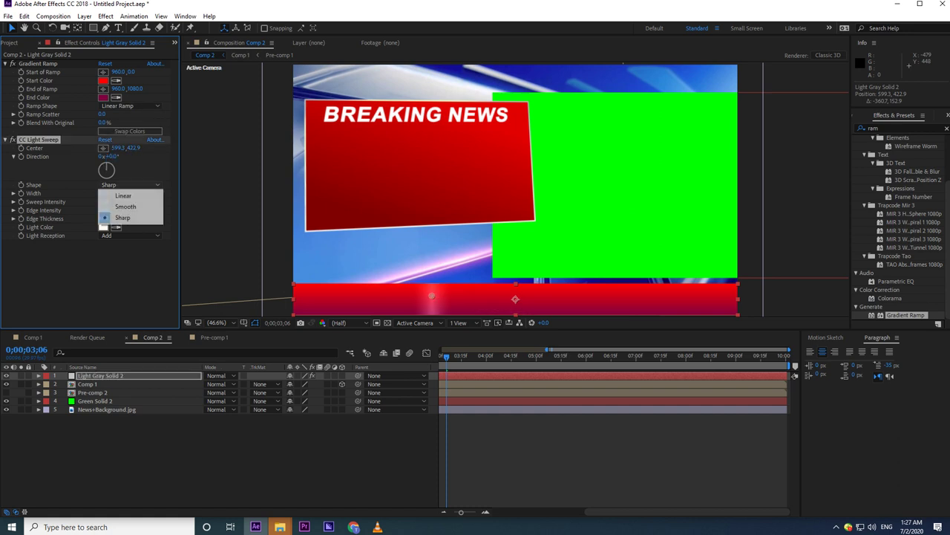
{"action": "left_click", "coordinate": [128, 207]}
{"action": "left_click_drag", "start_coordinate": [104, 193], "coordinate": [127, 202]}
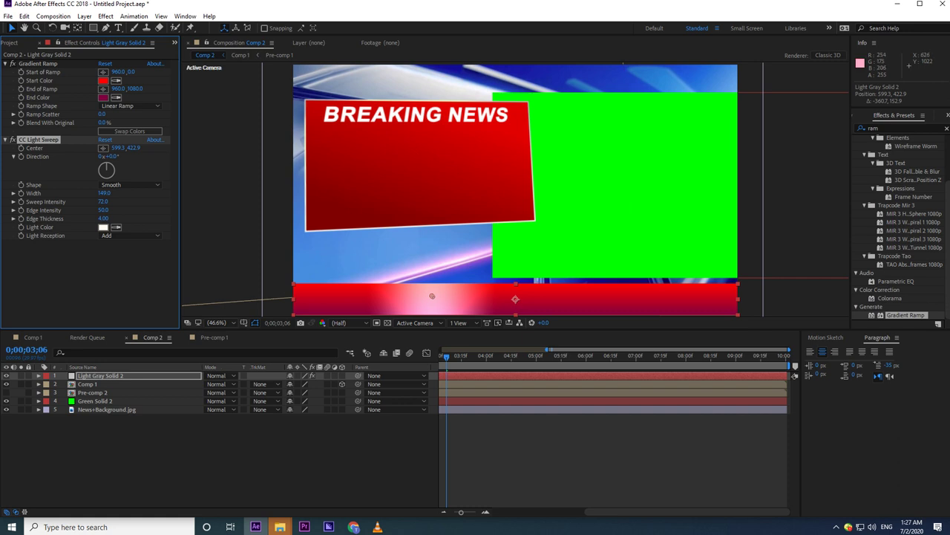
Step: Keyframe the light sweep's Center from about (-579.5, 813.6) at the start to (2237.5, 813.6), crossing the whole lower band, and preview it
{"action": "left_click_drag", "start_coordinate": [432, 295], "coordinate": [159, 307]}
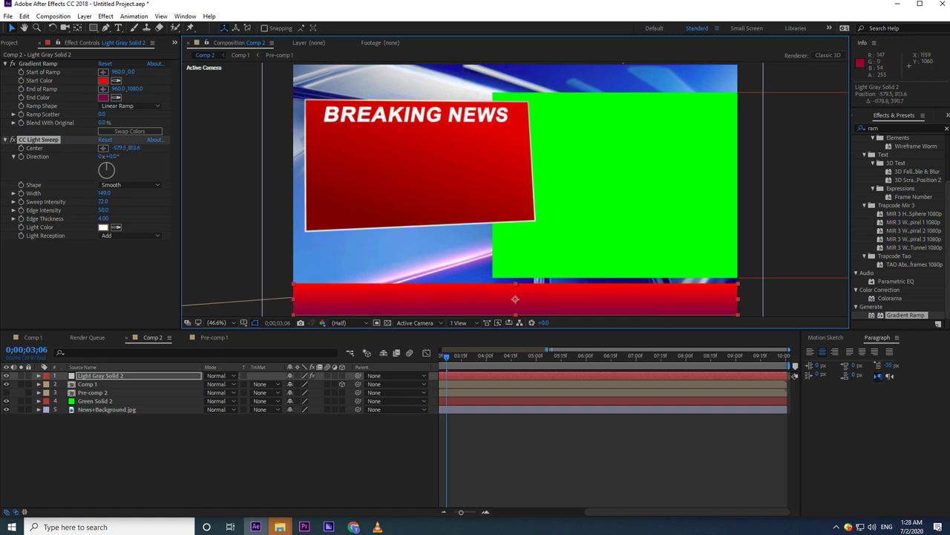
{"action": "left_click_drag", "start_coordinate": [446, 357], "coordinate": [441, 357]}
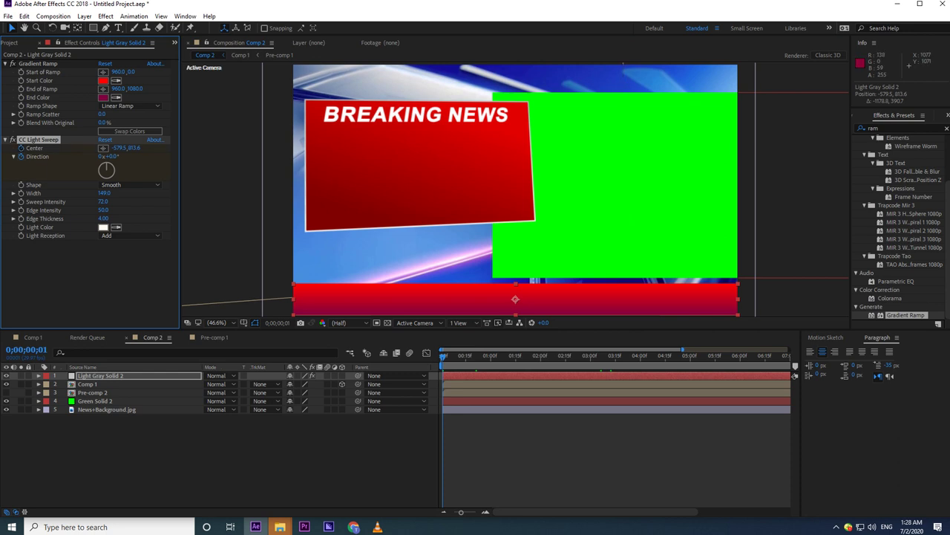
{"action": "key", "text": "space"}
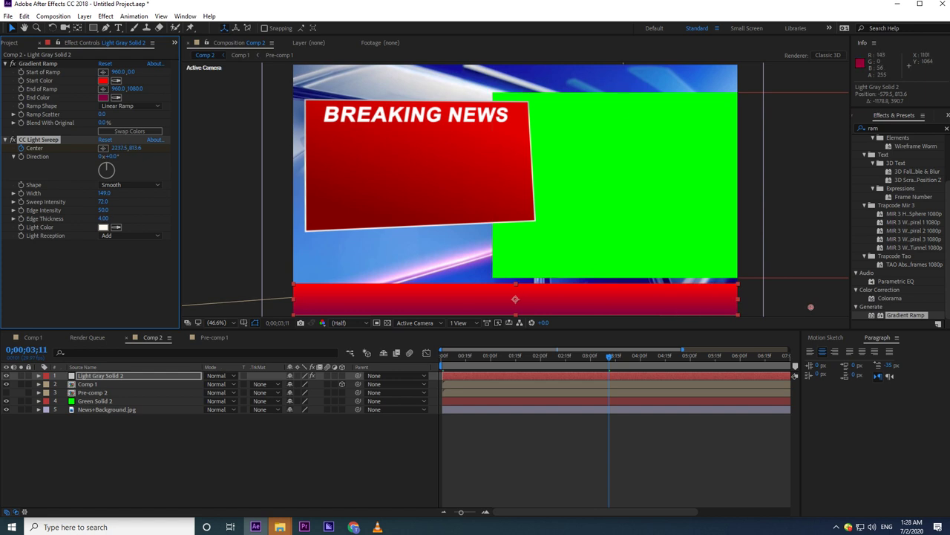
{"action": "key", "text": "space"}
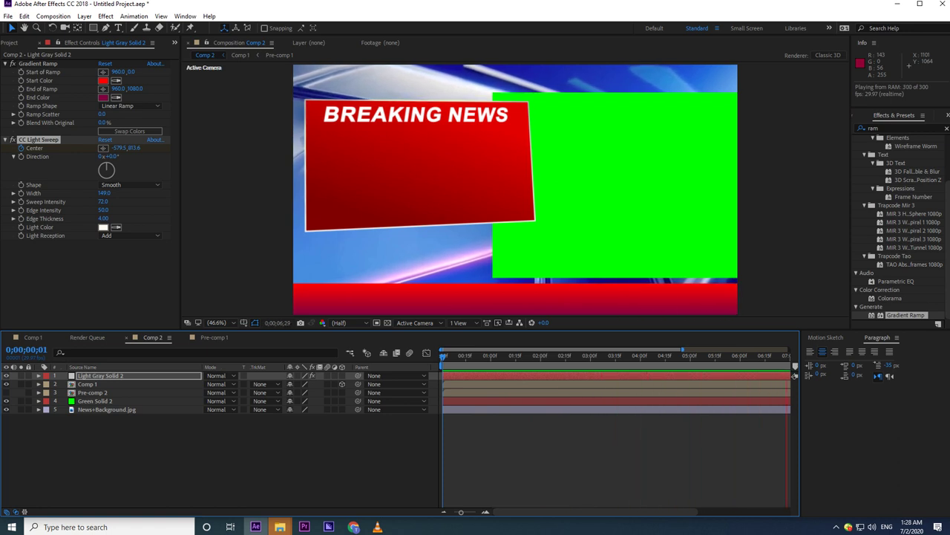
{"action": "key", "text": "space"}
Step: Send Comp 2 to Adobe Media Encoder and render it as H.264 with the Match Source - High bitrate preset
{"action": "left_click", "coordinate": [7, 15]}
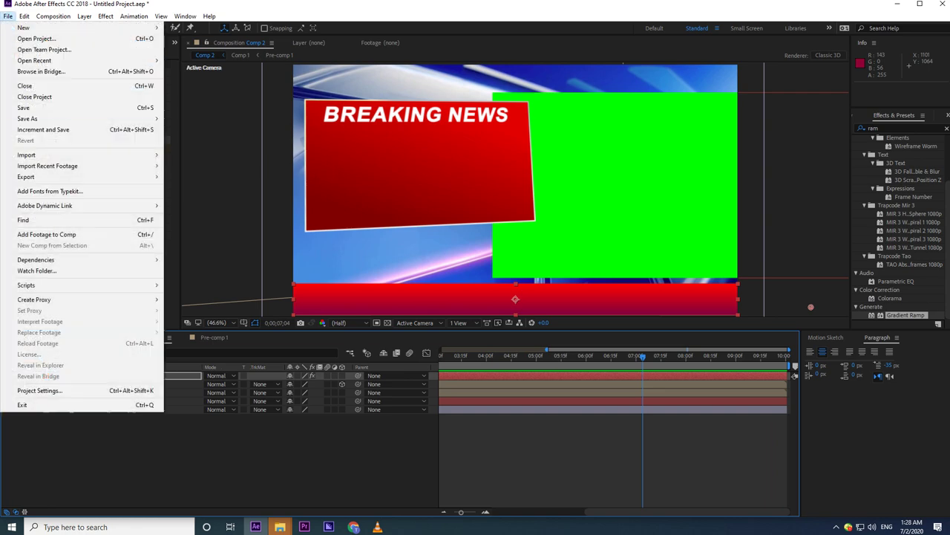
{"action": "mouse_move", "coordinate": [81, 177]}
{"action": "left_click", "coordinate": [226, 177]}
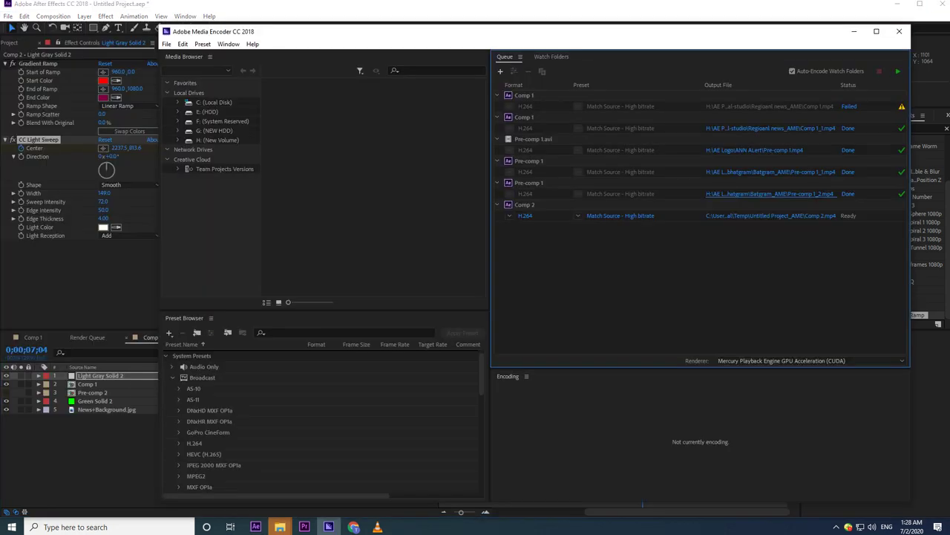
{"action": "left_click", "coordinate": [899, 72]}
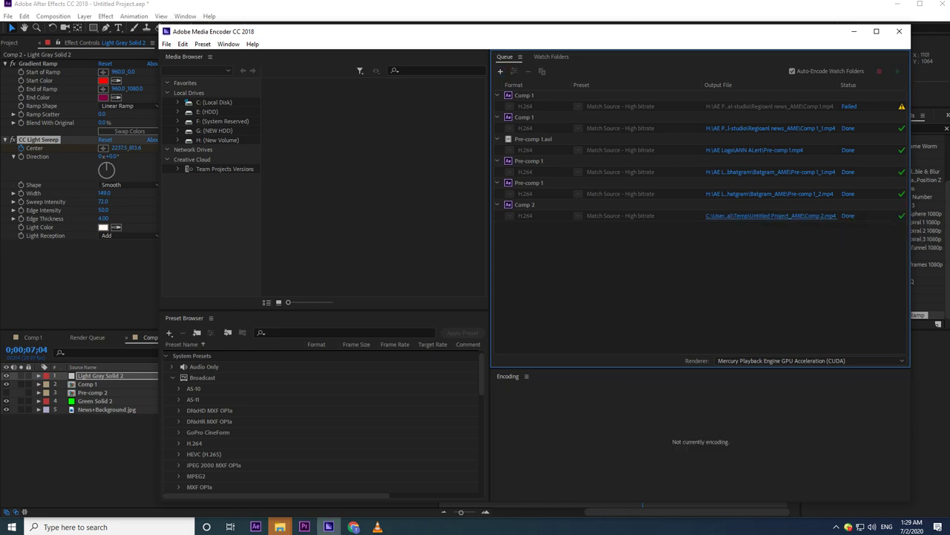
Step: Open the rendered Comp 2.mp4 from its output folder, watch it enlarged in VLC media player, and close the player
{"action": "left_click", "coordinate": [771, 215]}
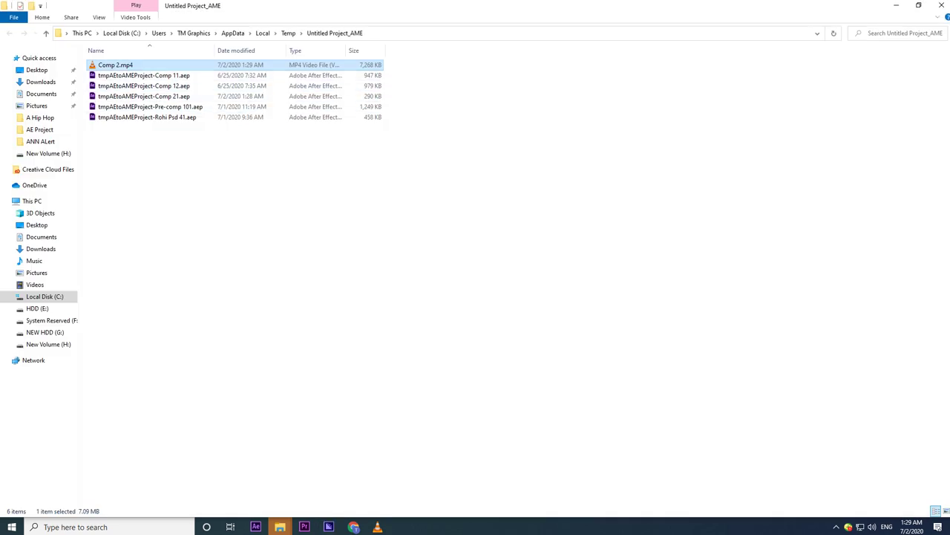
{"action": "right_click", "coordinate": [116, 65]}
{"action": "left_click", "coordinate": [139, 73]}
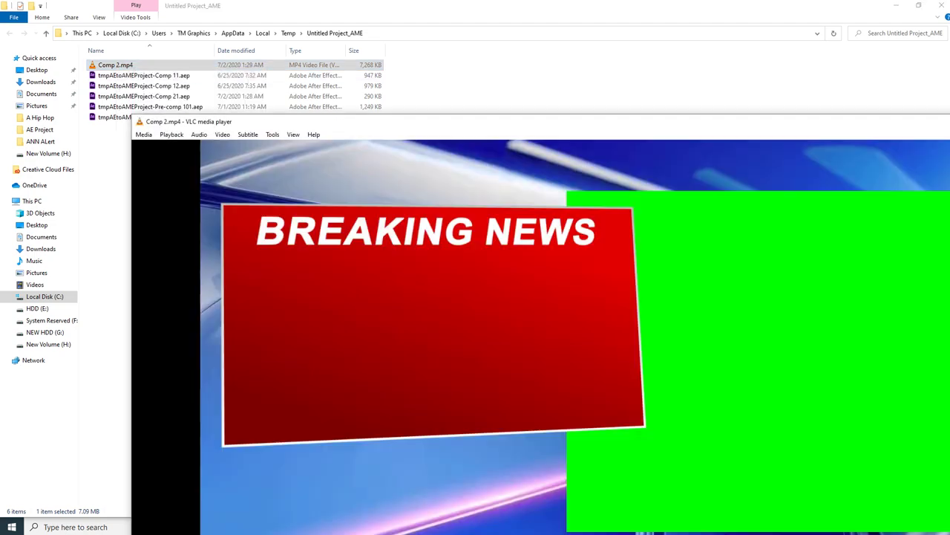
{"action": "double_click", "coordinate": [357, 282]}
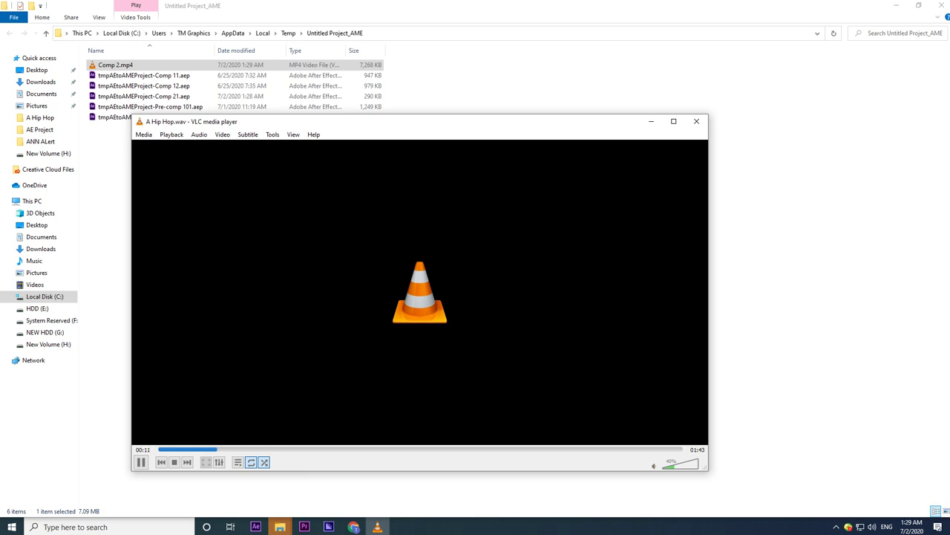
{"action": "left_click", "coordinate": [696, 121]}
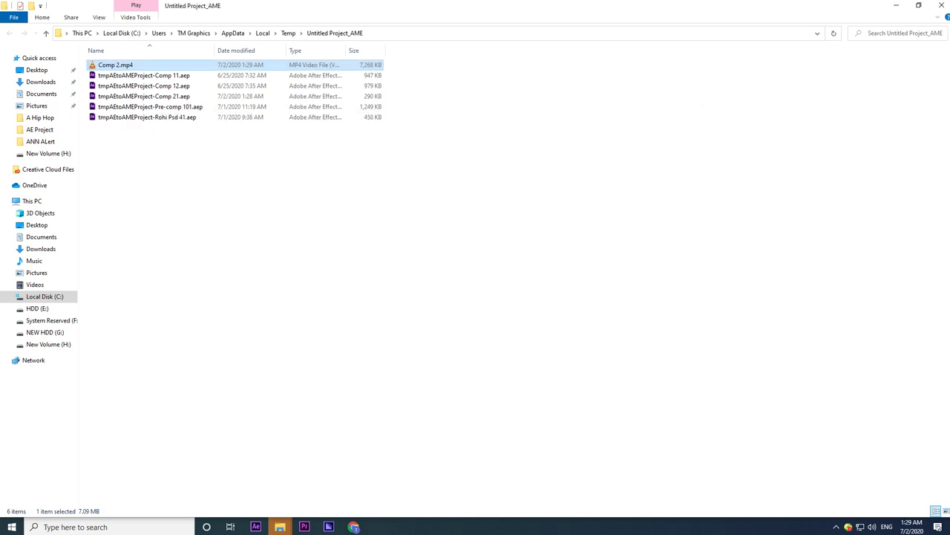
Step: Switch back to After Effects and start saving the project in the AE Project folder on New Volume (H:)
{"action": "mouse_move", "coordinate": [354, 526]}
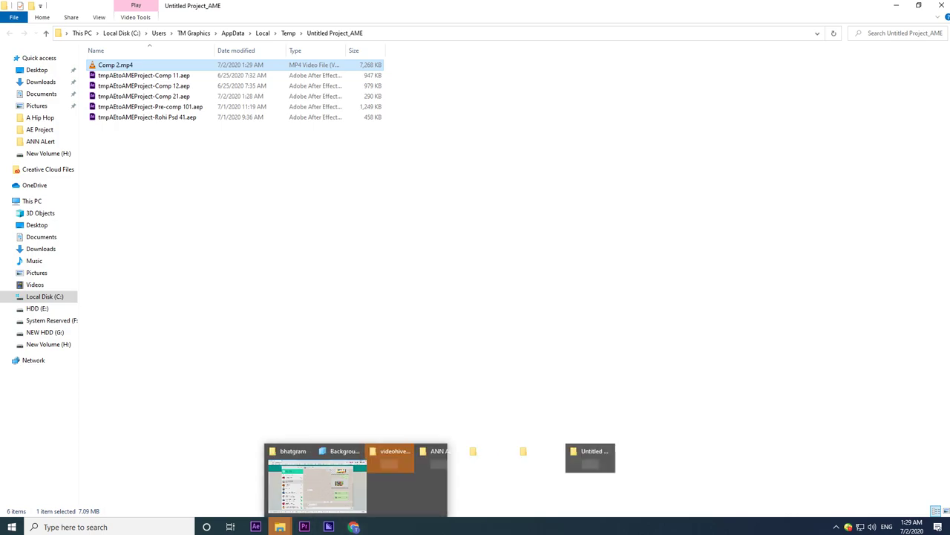
{"action": "mouse_move", "coordinate": [256, 526]}
{"action": "left_click", "coordinate": [157, 487]}
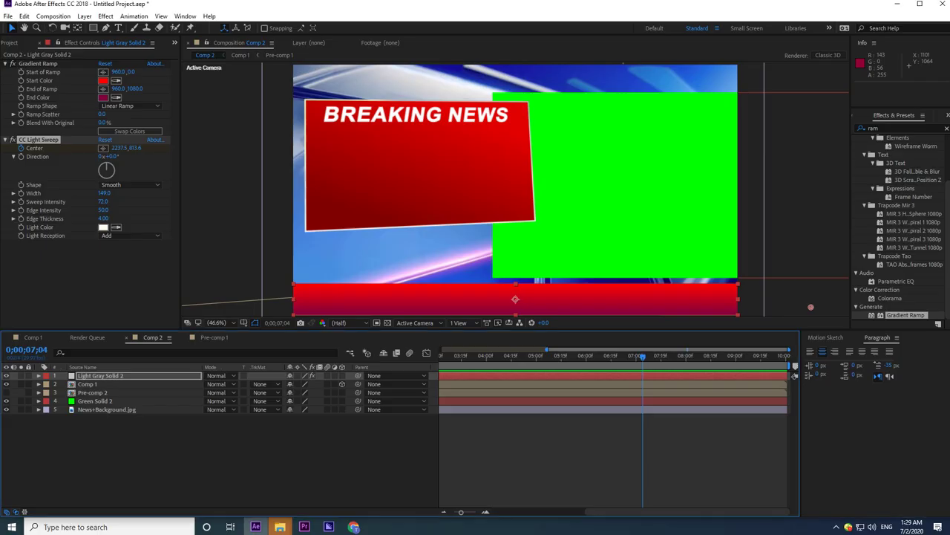
{"action": "key", "text": "ctrl+s"}
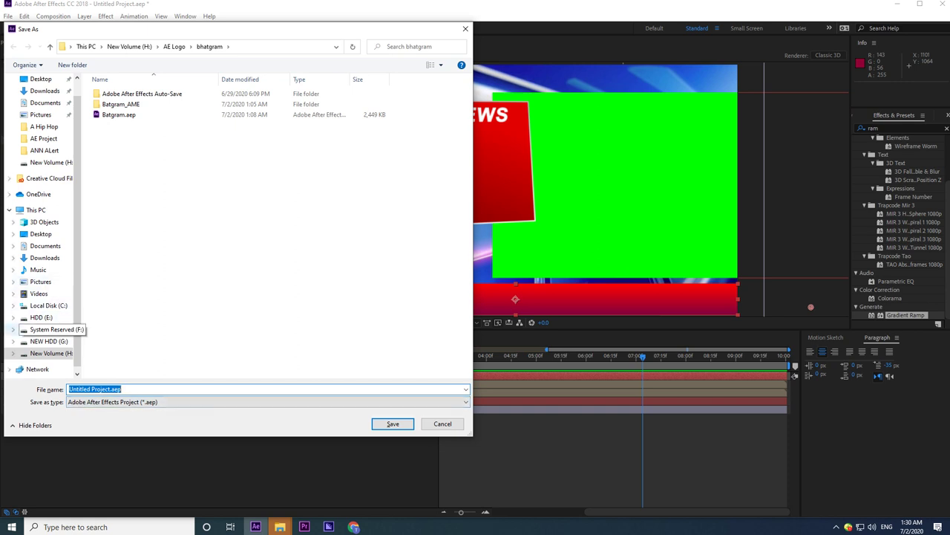
{"action": "left_click", "coordinate": [50, 352]}
{"action": "left_click", "coordinate": [117, 145]}
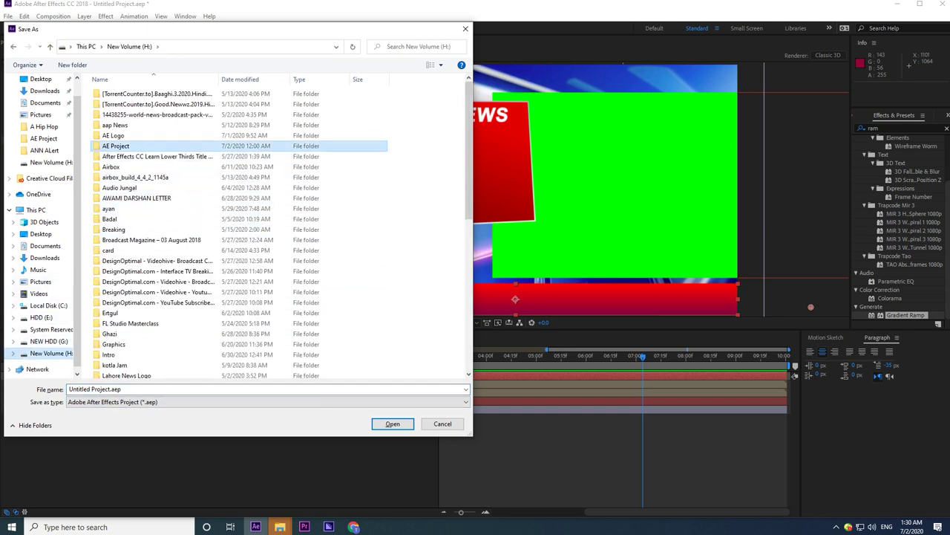
{"action": "double_click", "coordinate": [117, 145]}
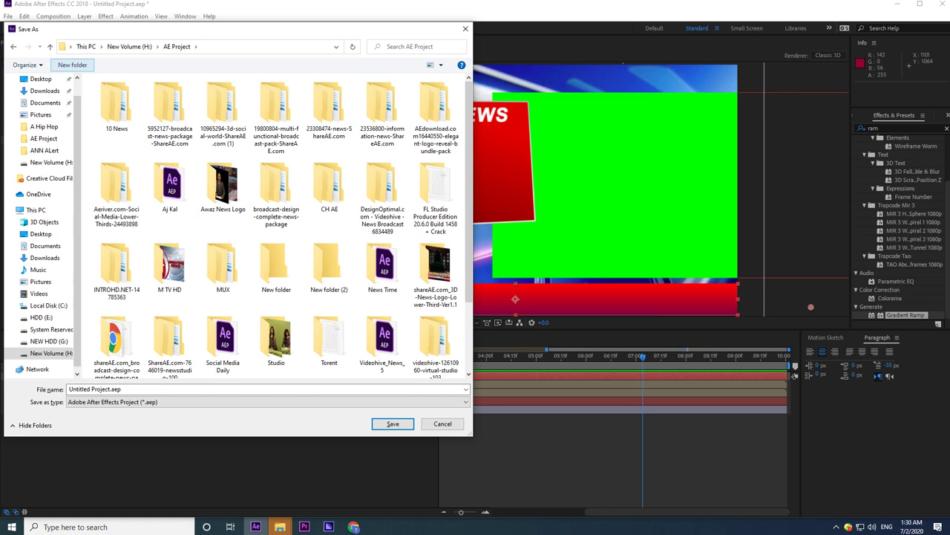
Step: Create a folder named Simpl Breaking News and save the project in it as Untitled Project.aep
{"action": "left_click", "coordinate": [72, 65]}
{"action": "type", "text": "Si"}
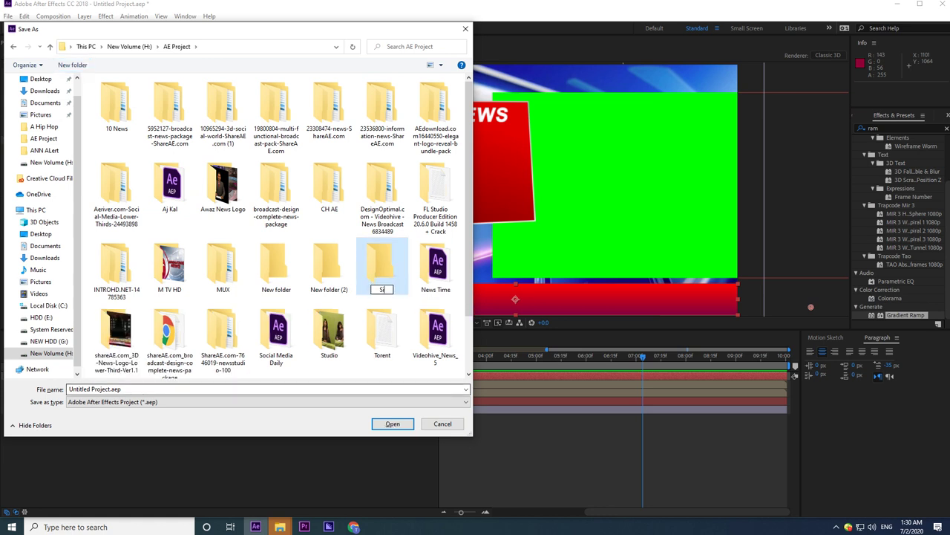
{"action": "type", "text": "mpl Breaking News"}
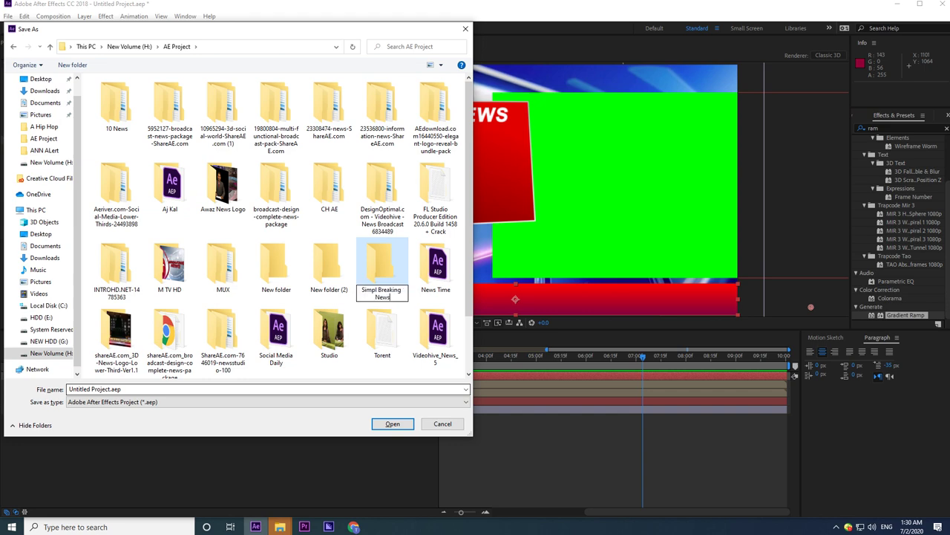
{"action": "key", "text": "Return"}
{"action": "key", "text": "Return"}
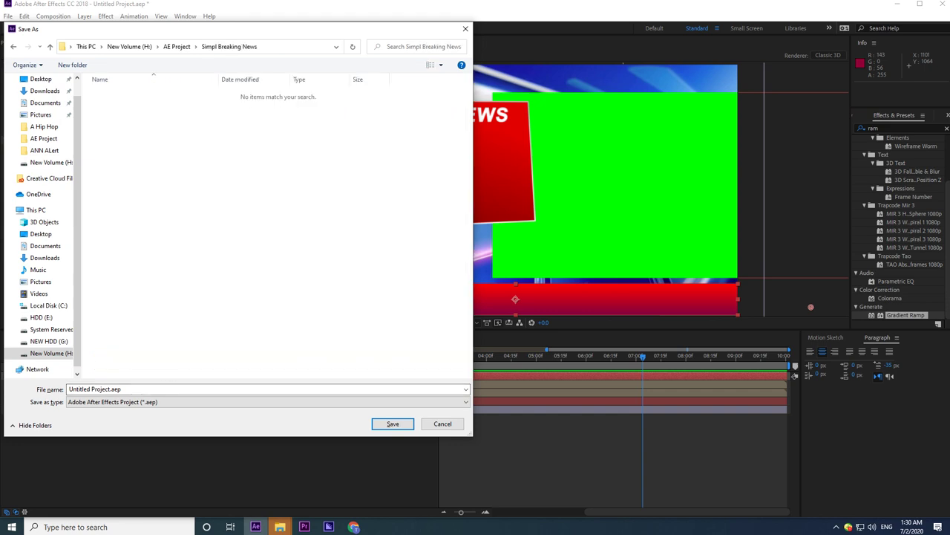
{"action": "left_click", "coordinate": [393, 423]}
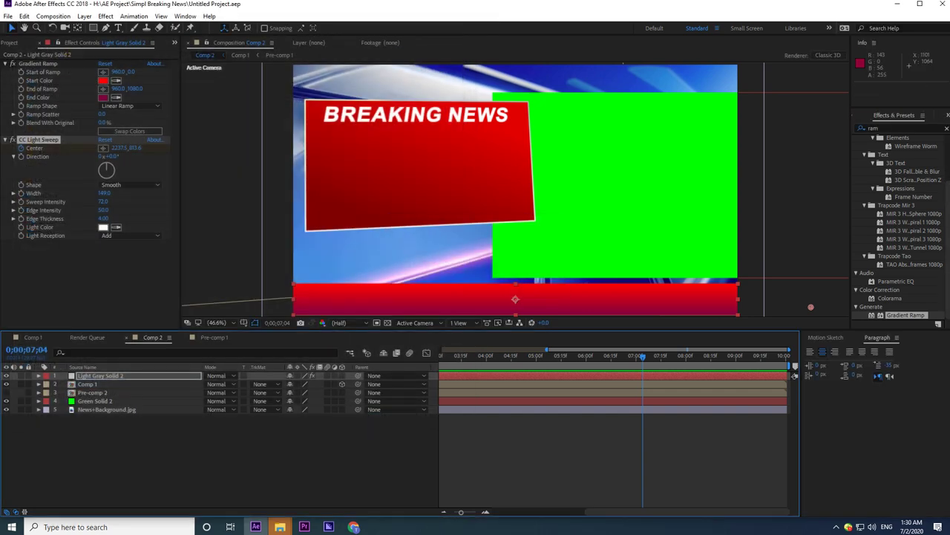